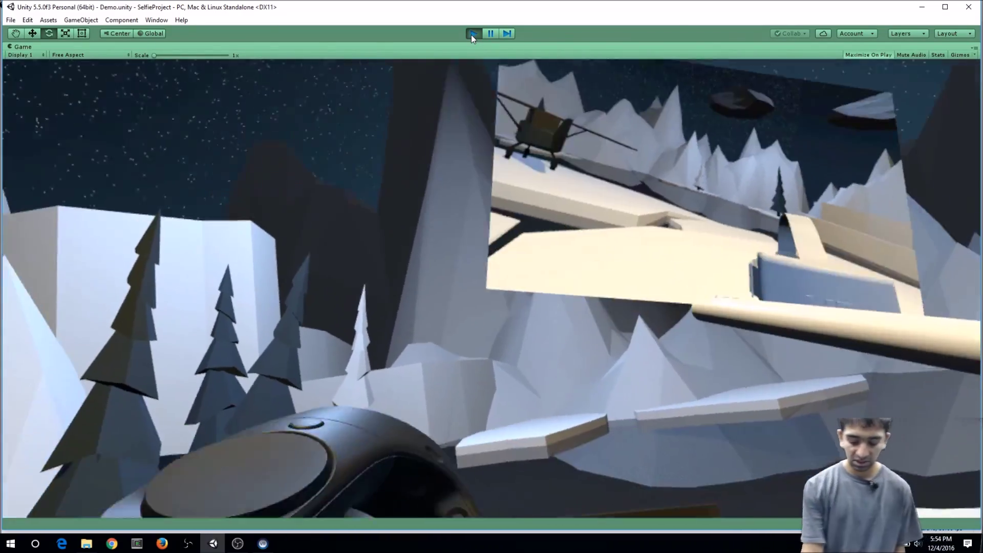
pyautogui.click(472, 33)
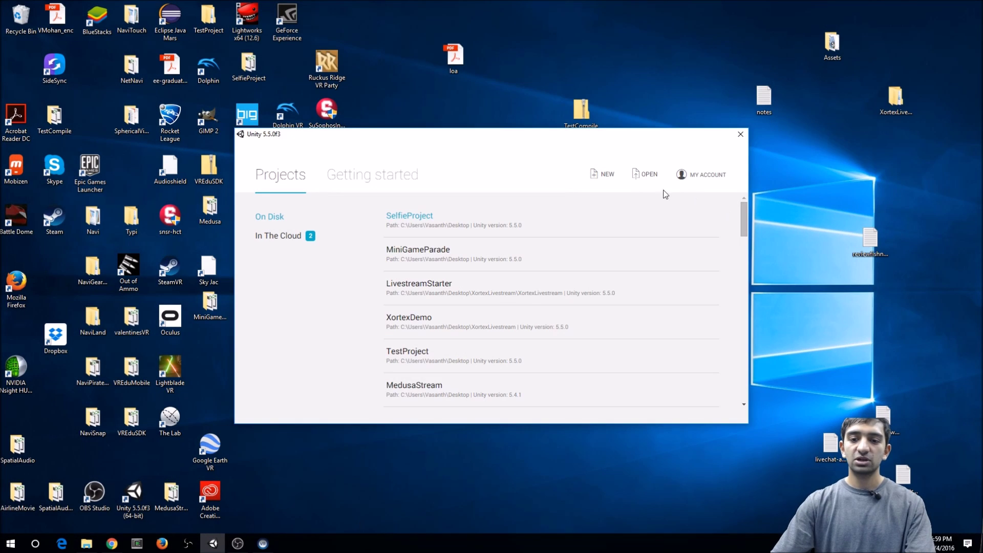
# Step: Create a new 3D project named Selfie
pyautogui.click(604, 176)
pyautogui.click(437, 258)
pyautogui.hotkey('ctrl', 'a')
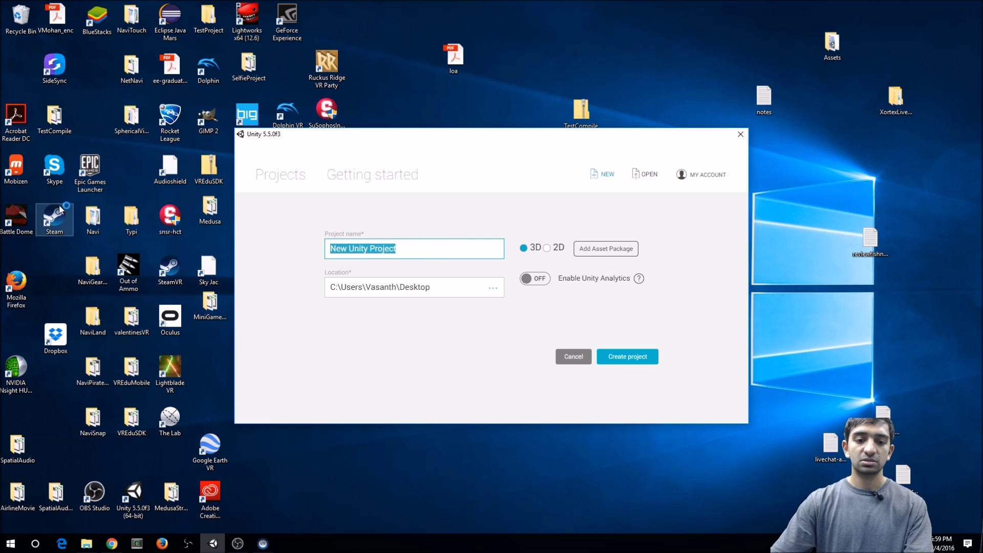
pyautogui.write('Selfie')
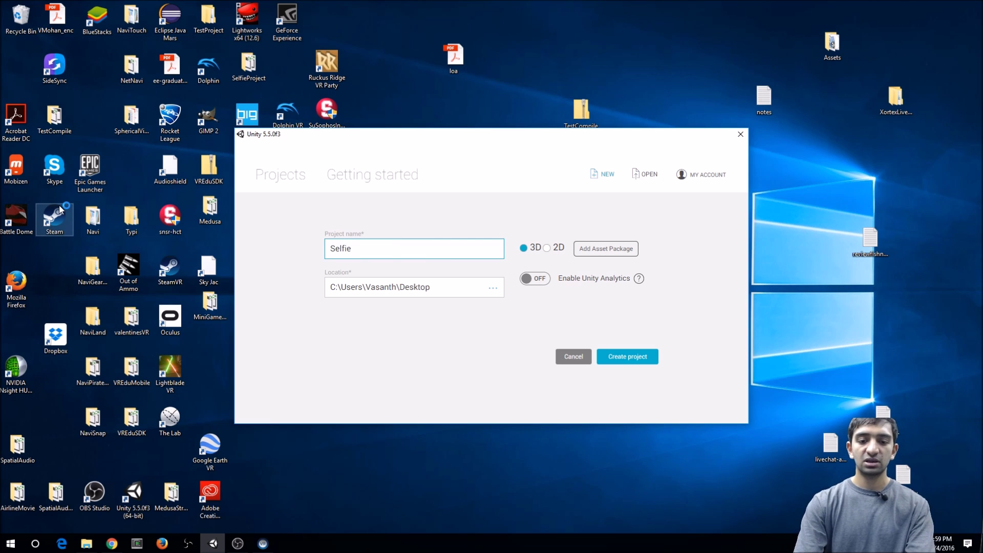
pyautogui.press('Return')
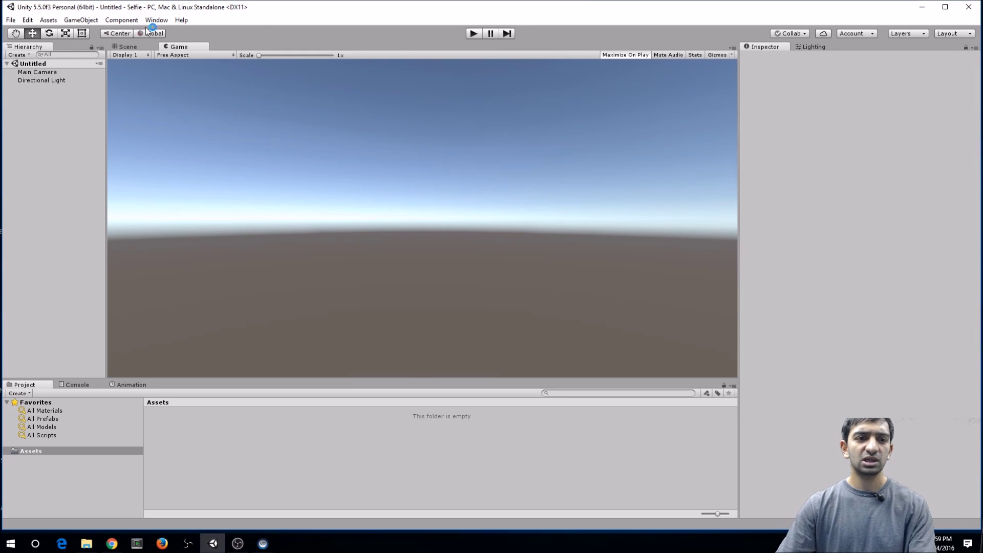
# Step: Open the Asset Store and import the full Winter Land - Low Poly Assets package into the project
pyautogui.click(155, 20)
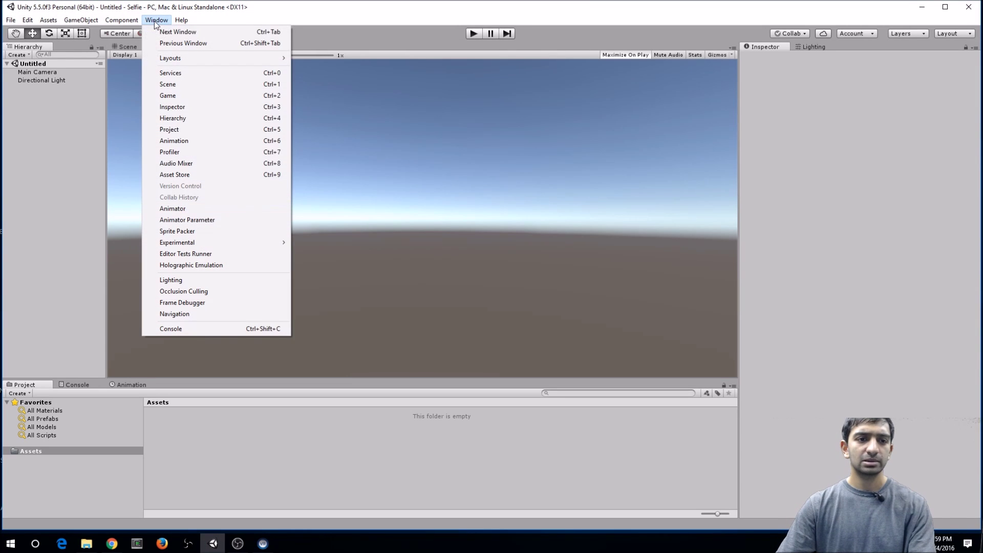
pyautogui.click(189, 175)
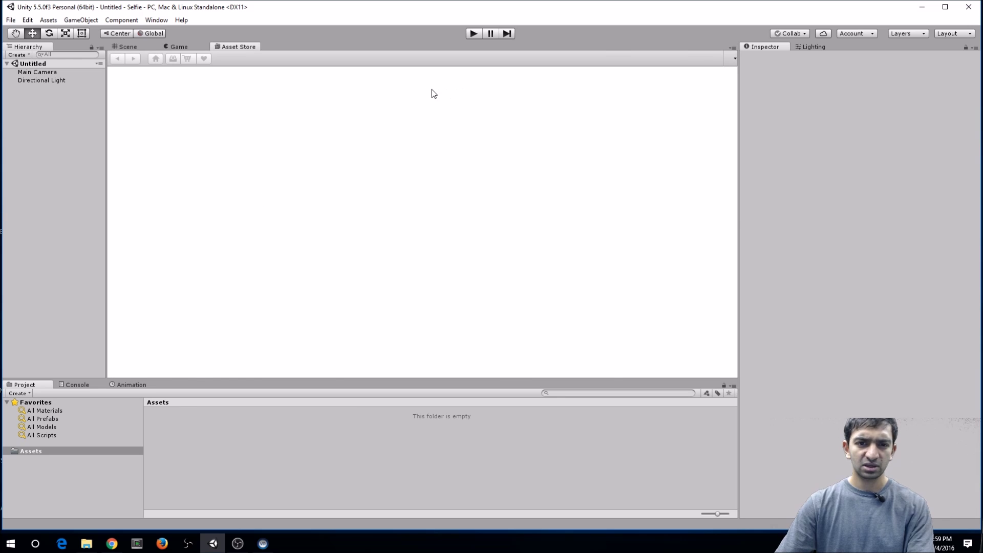
pyautogui.click(376, 278)
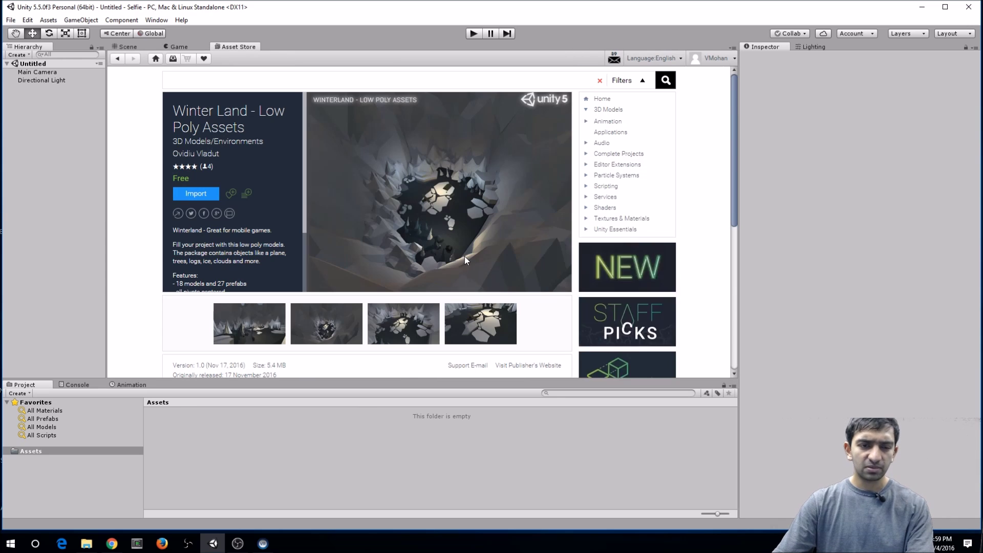
pyautogui.click(196, 194)
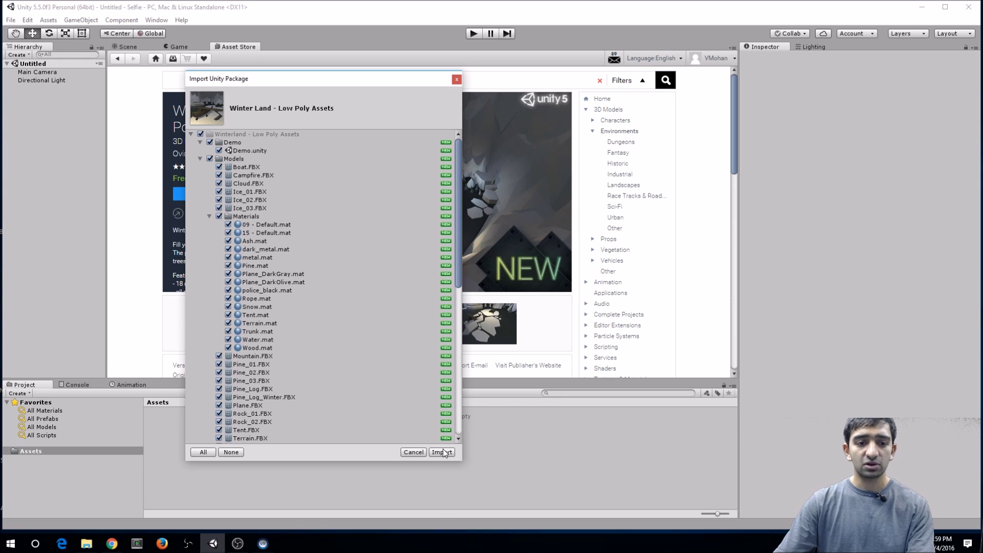
pyautogui.click(442, 452)
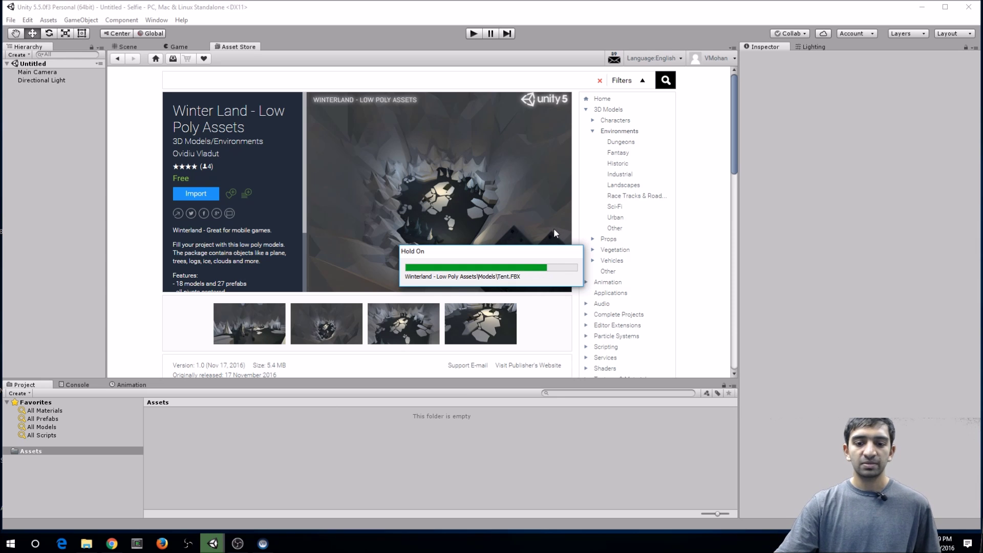
# Step: Find the SteamVR Plugin in the Asset Store with the search term steamvr, import it, and allow the automatic API update
pyautogui.write('steamvr')
pyautogui.press('Return')
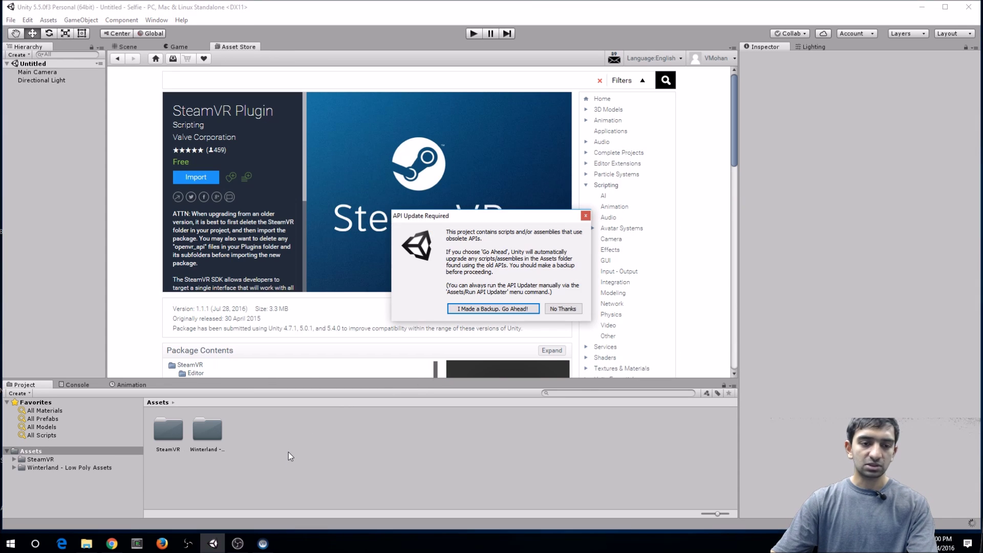
pyautogui.click(503, 310)
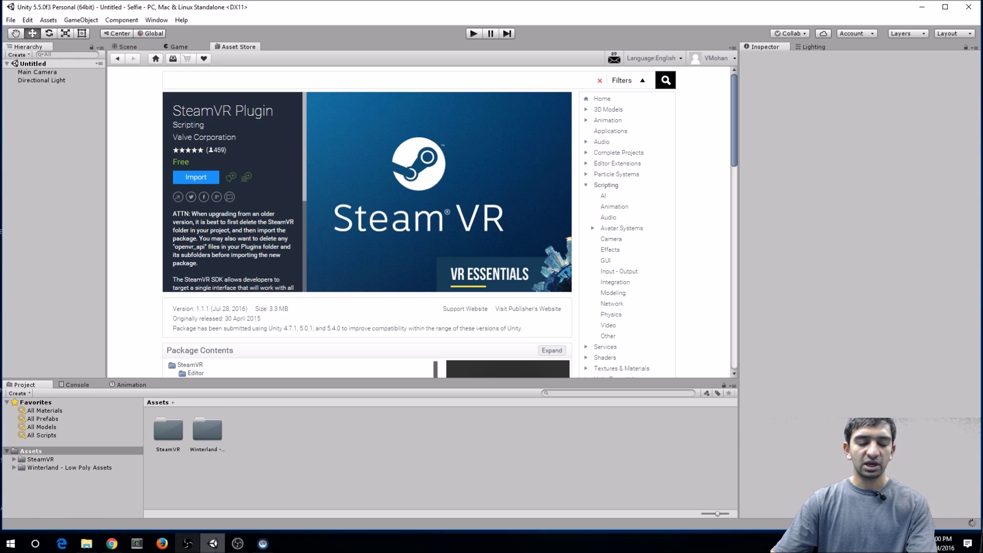
# Step: Open the Demo scene from the Demo folder of Winterland - Low Poly Assets
pyautogui.doubleClick(206, 432)
pyautogui.doubleClick(174, 434)
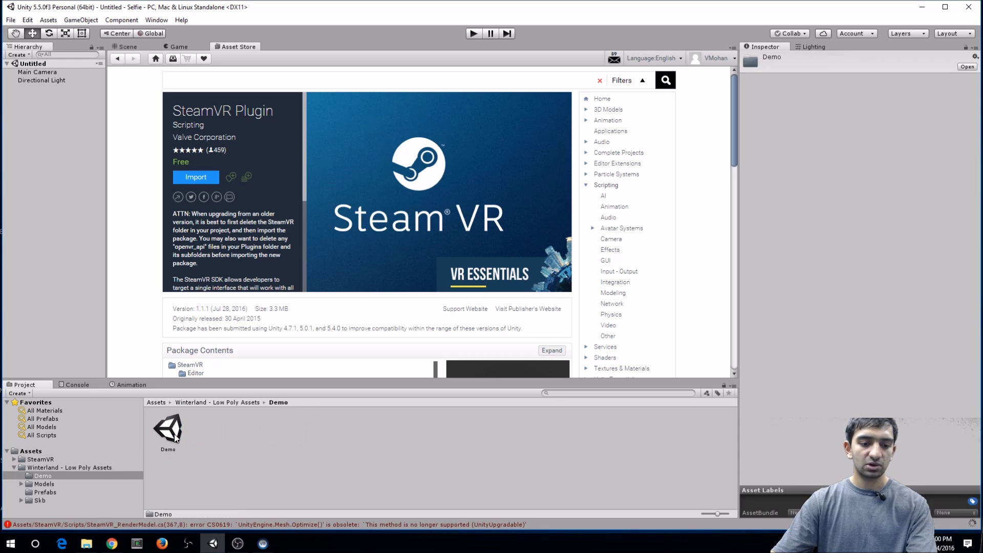
pyautogui.doubleClick(174, 436)
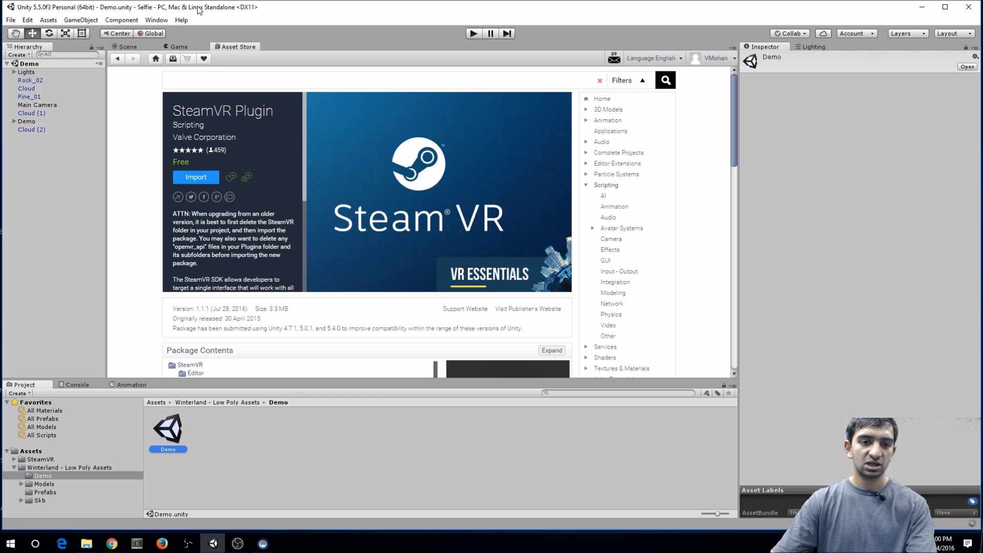
# Step: Close the Asset Store view and dock the Game view beside the Scene view
pyautogui.rightClick(244, 50)
pyautogui.click(279, 79)
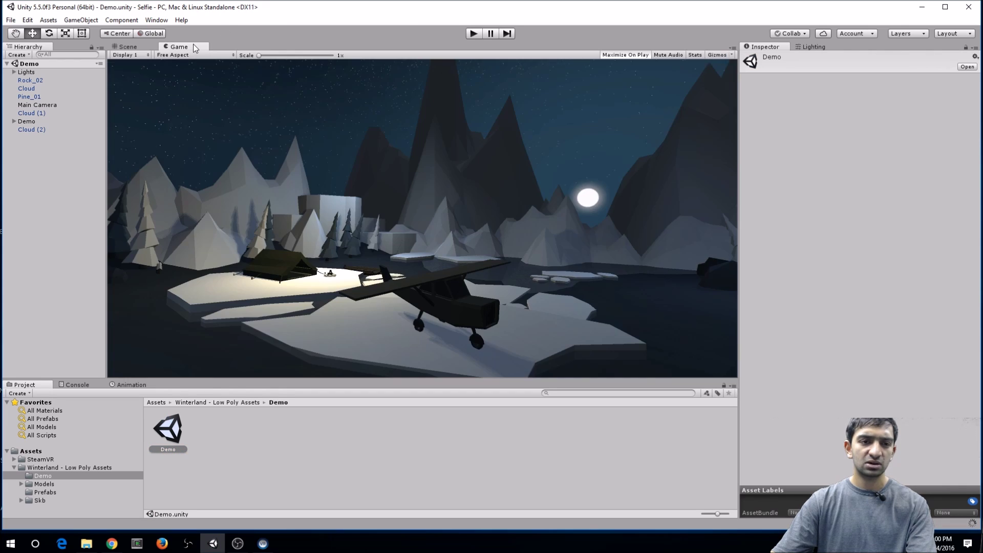
pyautogui.moveTo(192, 44); pyautogui.dragTo(533, 183)
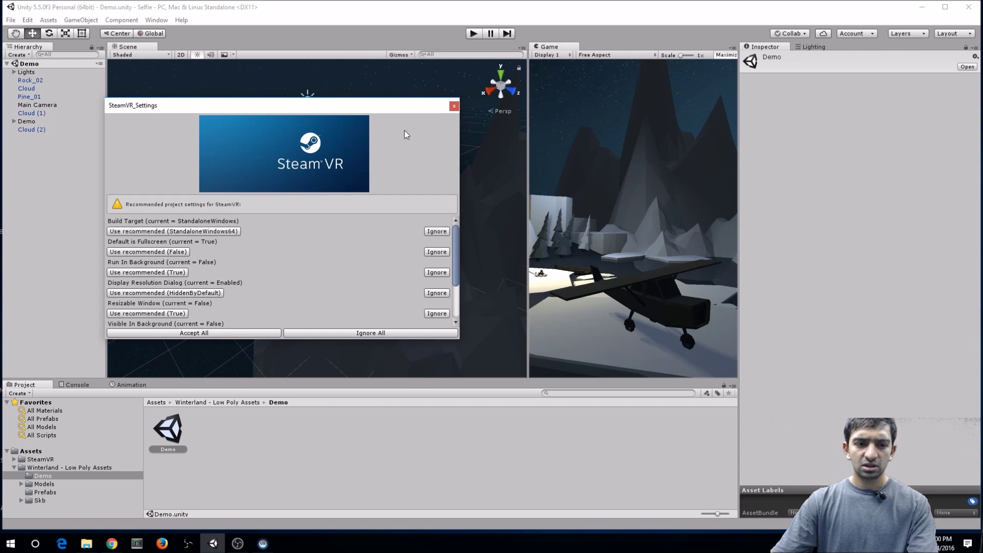
# Step: Accept all recommended SteamVR project settings
pyautogui.click(171, 333)
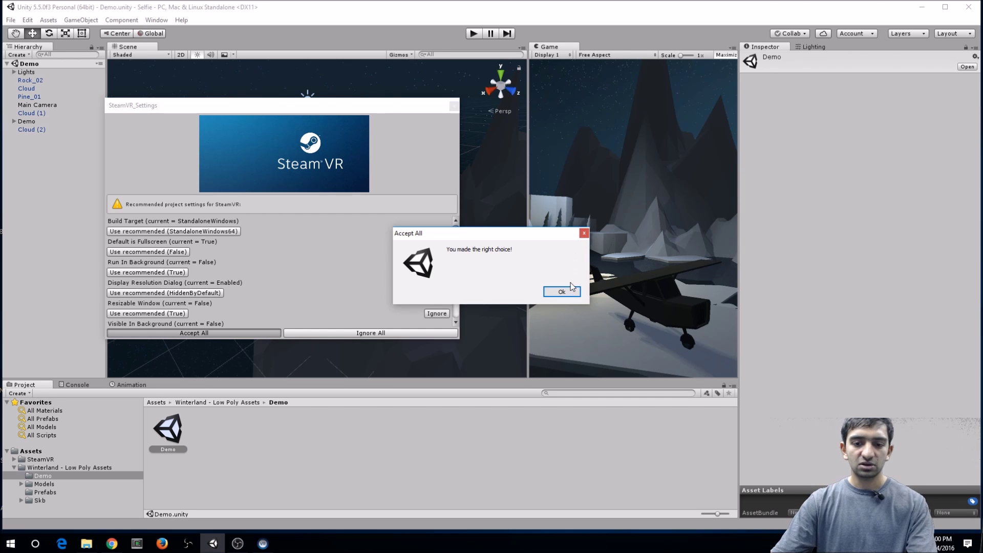
pyautogui.click(567, 291)
# Step: Delete the Main Camera from the Demo scene
pyautogui.moveTo(345, 184); pyautogui.dragTo(301, 169, button='right')
pyautogui.press('s')
pyautogui.press('s')
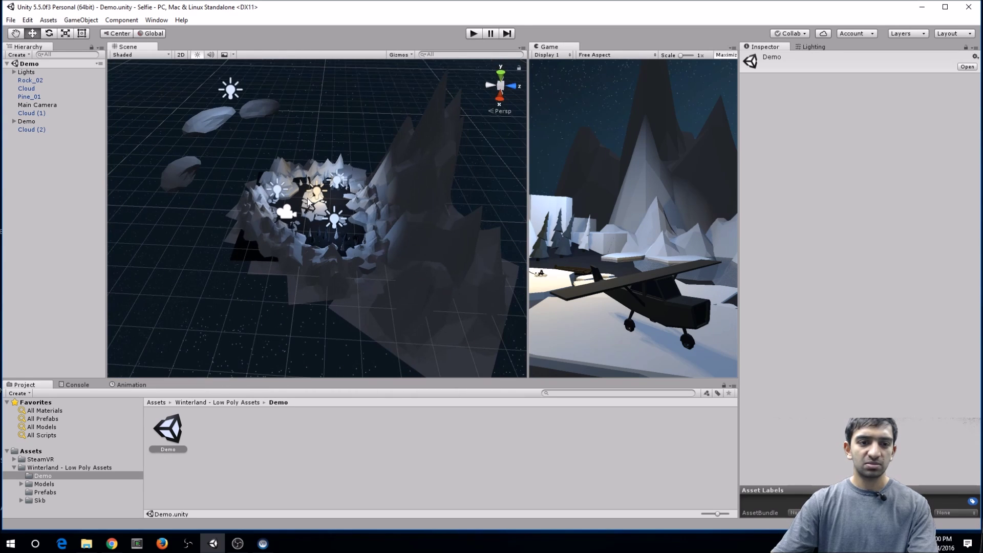
pyautogui.click(52, 104)
pyautogui.press('Delete')
# Step: Create an empty game object at the scene root and reset its position to 0, 0, 0
pyautogui.rightClick(36, 142)
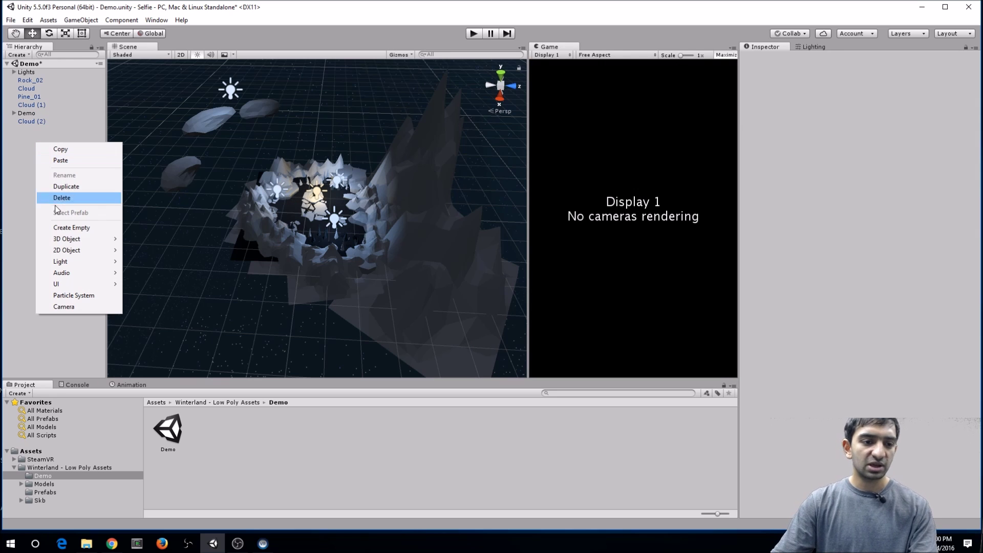
pyautogui.click(77, 226)
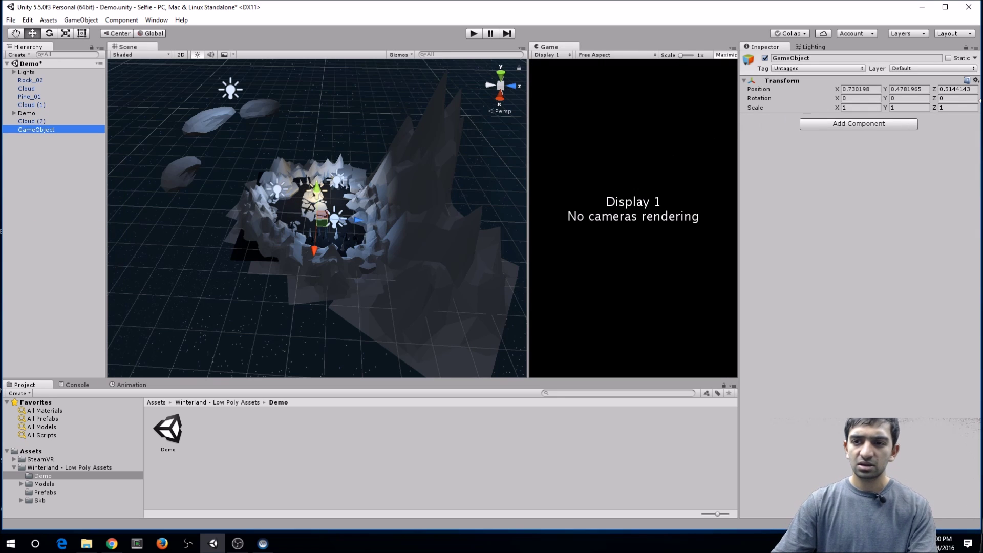
pyautogui.click(975, 80)
pyautogui.click(954, 88)
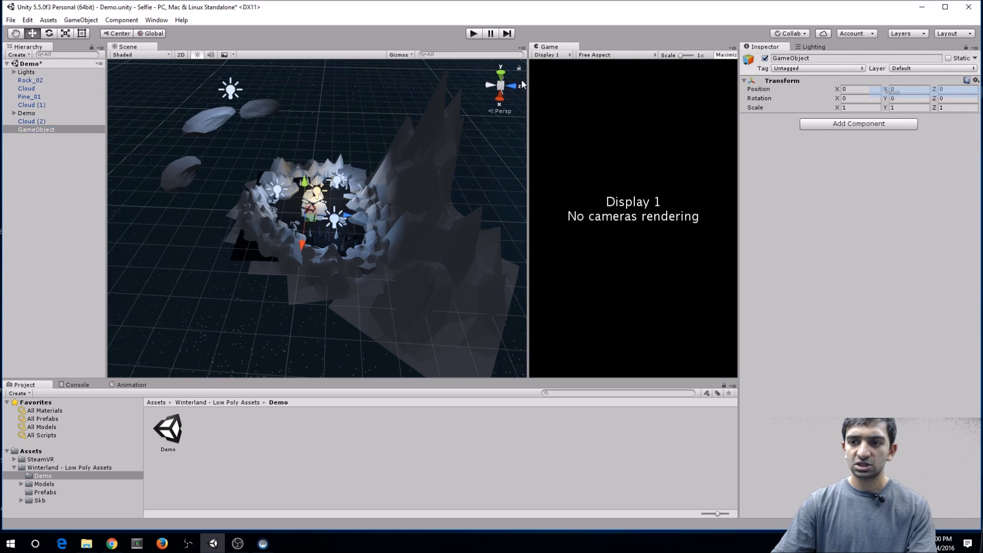
# Step: Parent all other scene objects, from Lights through Cloud (2), to the empty GameObject
pyautogui.click(36, 80)
pyautogui.keyDown('shift'); pyautogui.click(32, 118); pyautogui.keyUp('shift')
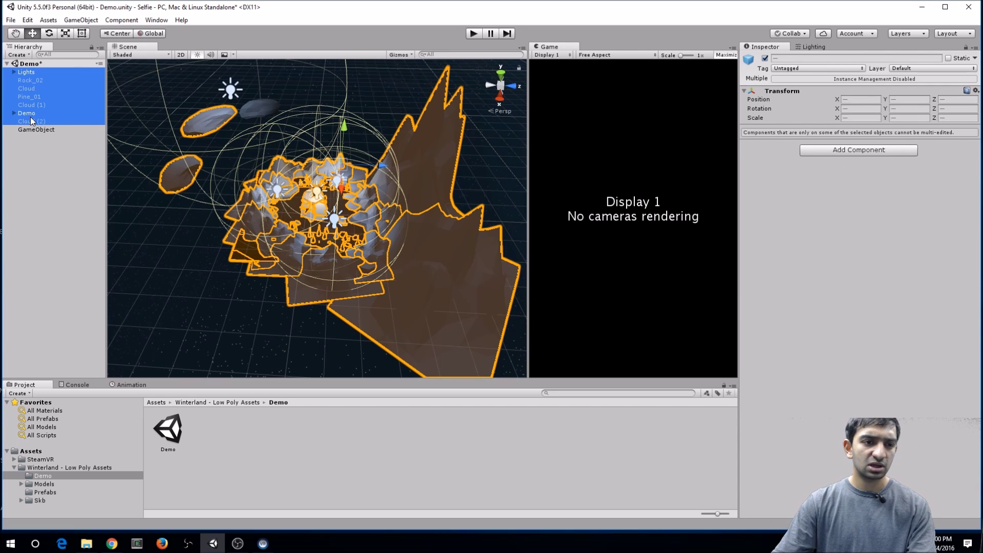
pyautogui.keyDown('shift'); pyautogui.click(26, 74); pyautogui.keyUp('shift')
pyautogui.moveTo(26, 79); pyautogui.dragTo(32, 130)
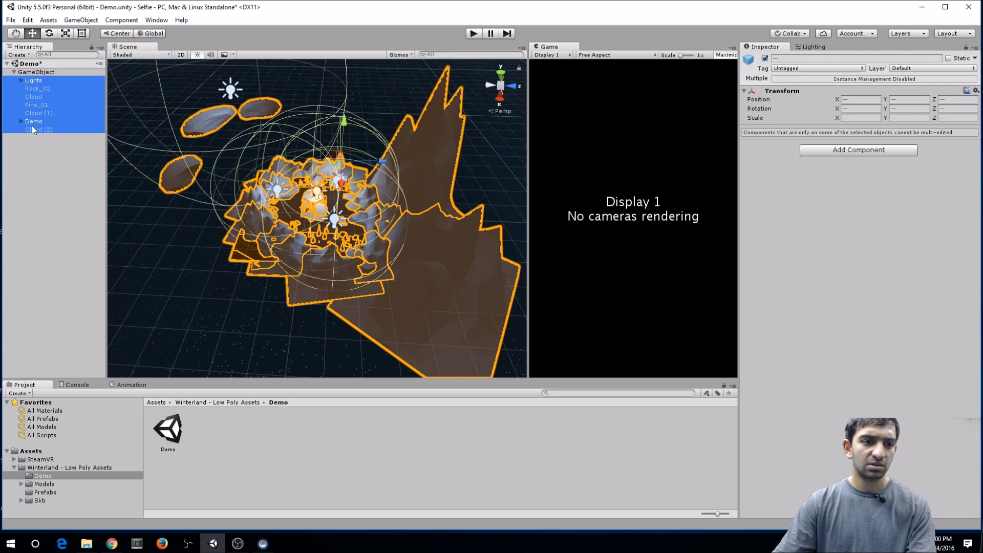
# Step: Rename the parent GameObject as Environment
pyautogui.click(35, 72)
pyautogui.click(819, 65)
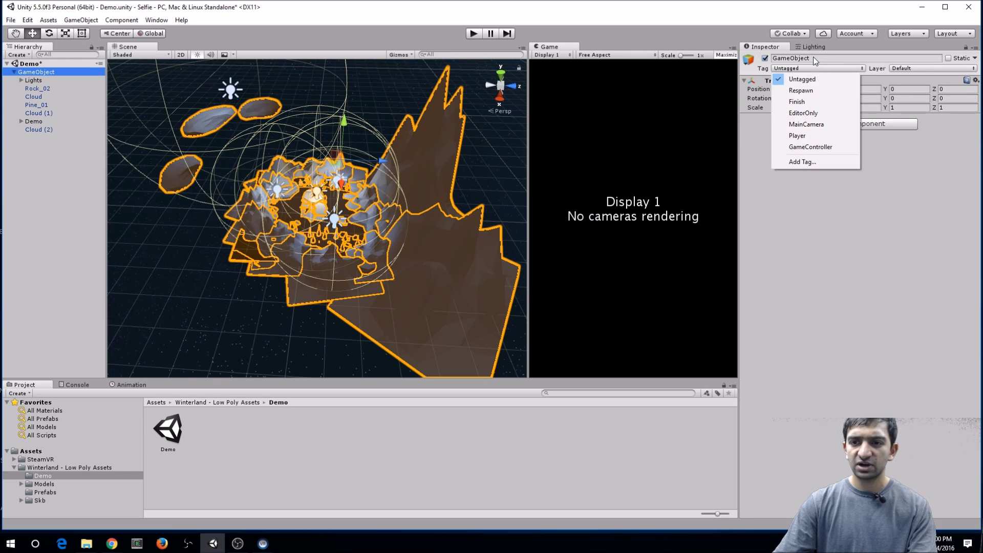
pyautogui.click(813, 58)
pyautogui.write('Environment')
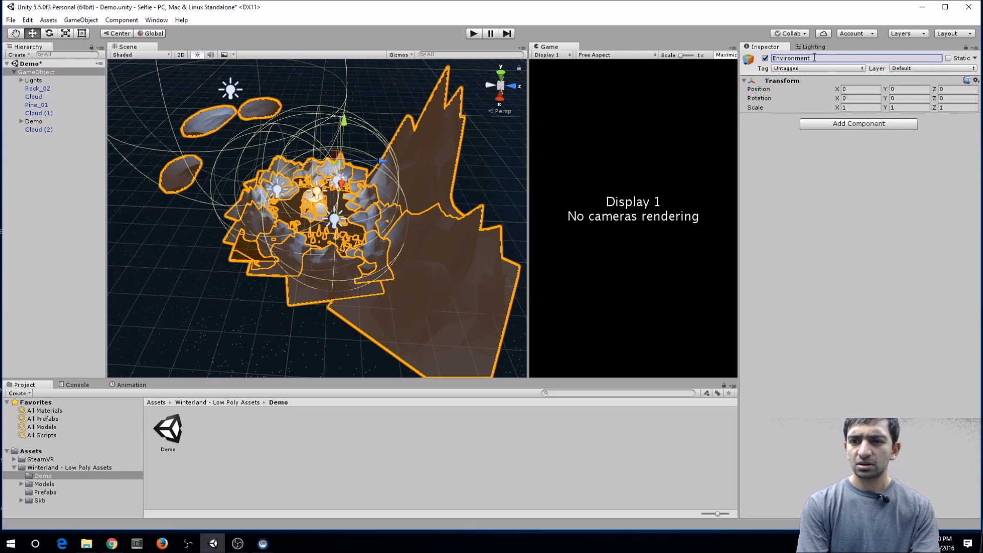
pyautogui.press('Return')
# Step: Set the Environment object's scale to 10 on X, Y and Z
pyautogui.click(844, 108)
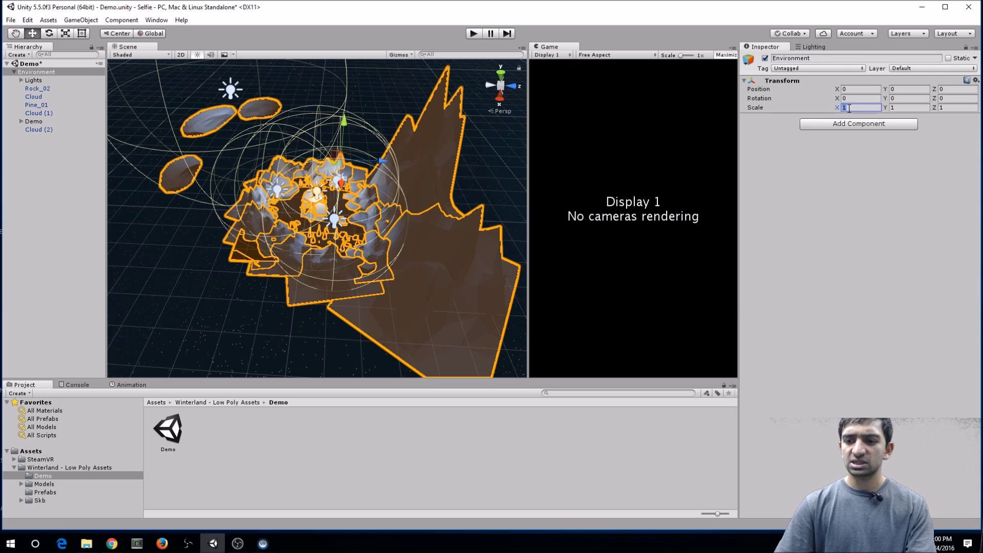
pyautogui.write('10')
pyautogui.press('Tab')
pyautogui.write('10')
pyautogui.press('Tab')
pyautogui.write('10')
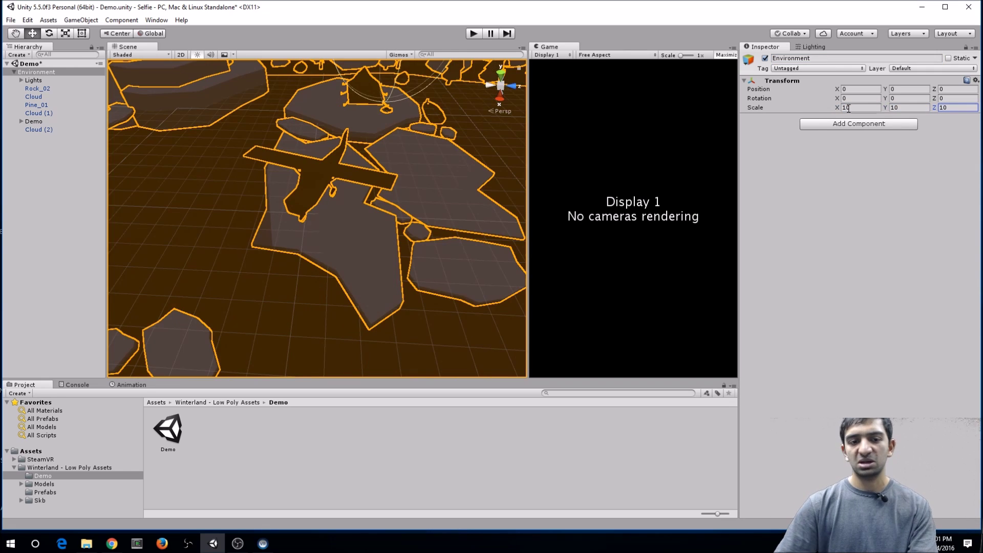
pyautogui.scroll(-10, 376, 102)
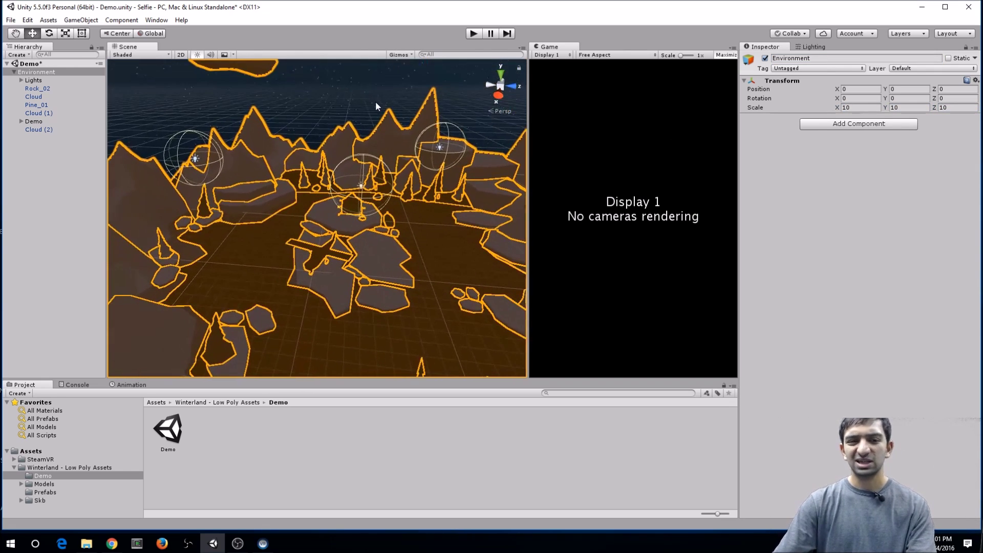
# Step: Expand the Lights group and multiply the range of Directional Light by 10, to 33.9
pyautogui.doubleClick(25, 72)
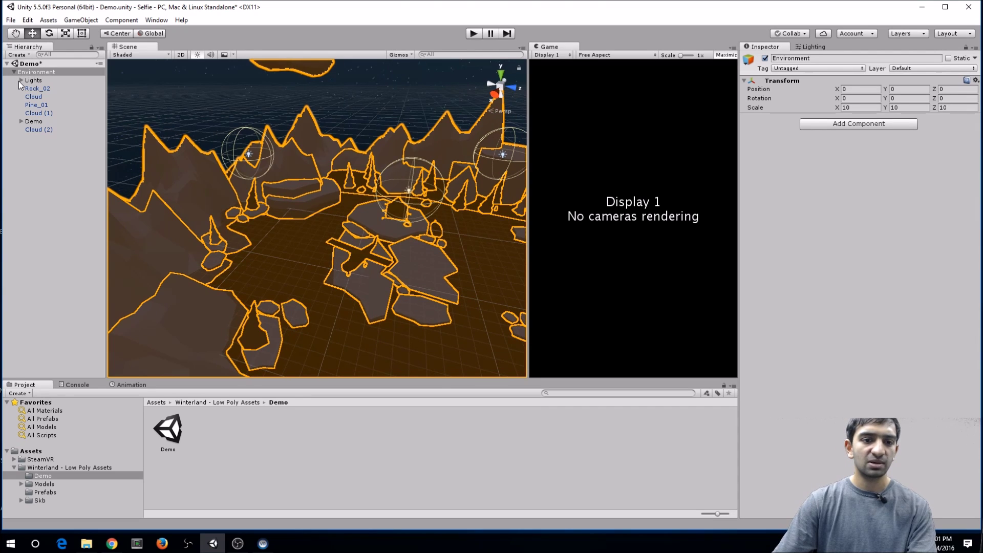
pyautogui.click(20, 80)
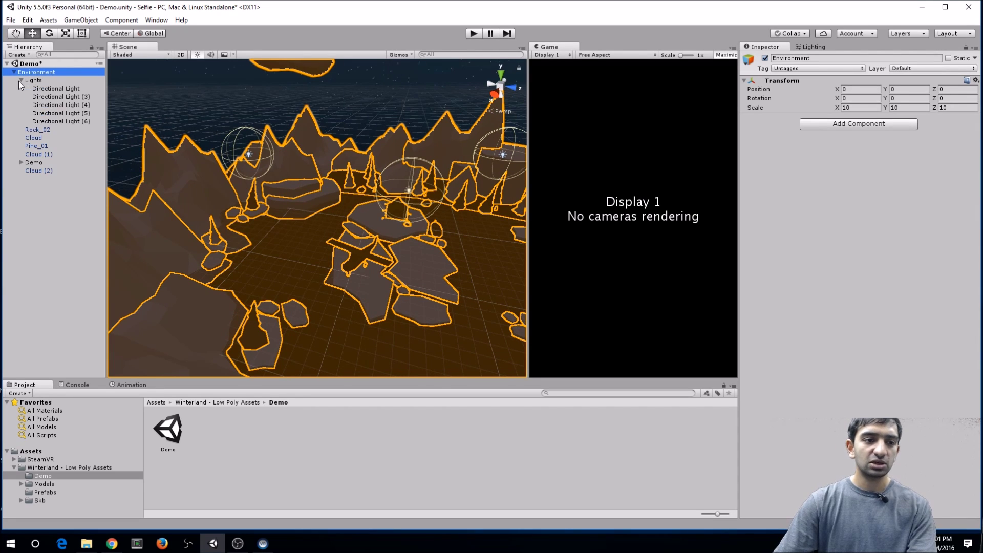
pyautogui.click(54, 90)
pyautogui.click(856, 151)
pyautogui.click(866, 150)
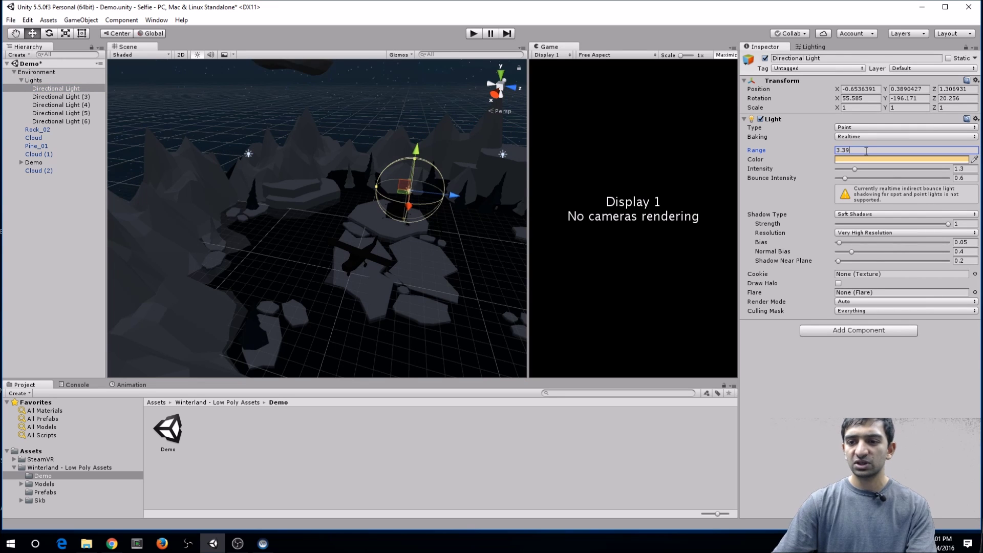
pyautogui.write('*10')
pyautogui.press('Return')
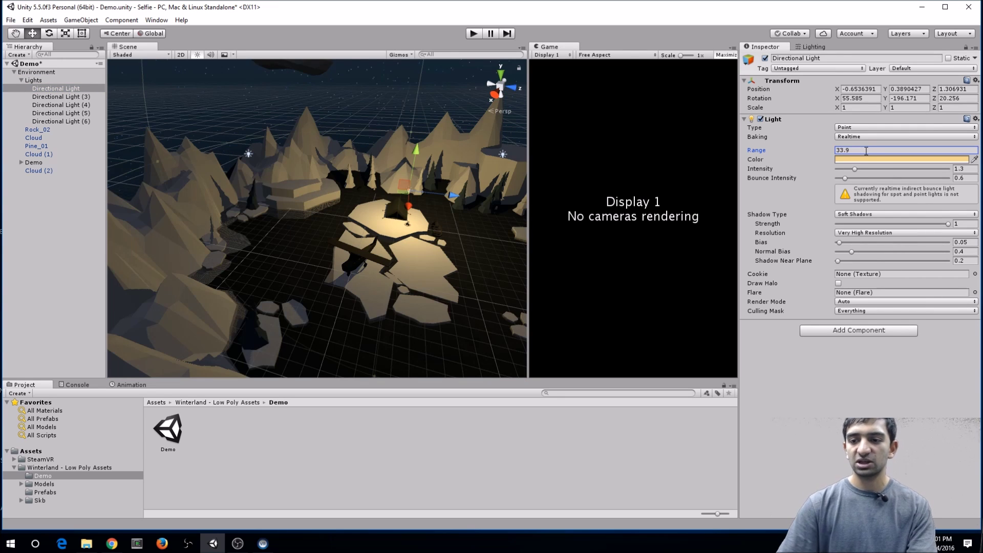
# Step: Multiply the range of Directional Light (3) by 10, to 25.5
pyautogui.click(81, 98)
pyautogui.click(864, 149)
pyautogui.click(860, 149)
pyautogui.write('*10')
pyautogui.press('Return')
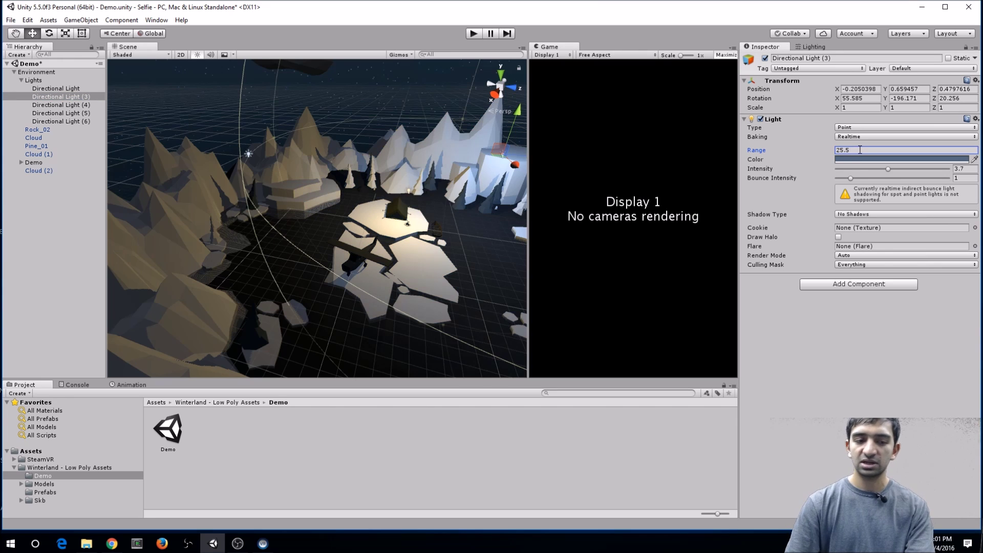
# Step: Set the range of Directional Light (4) to 2.55*10 and select Directional Light (5)
pyautogui.click(87, 105)
pyautogui.click(871, 149)
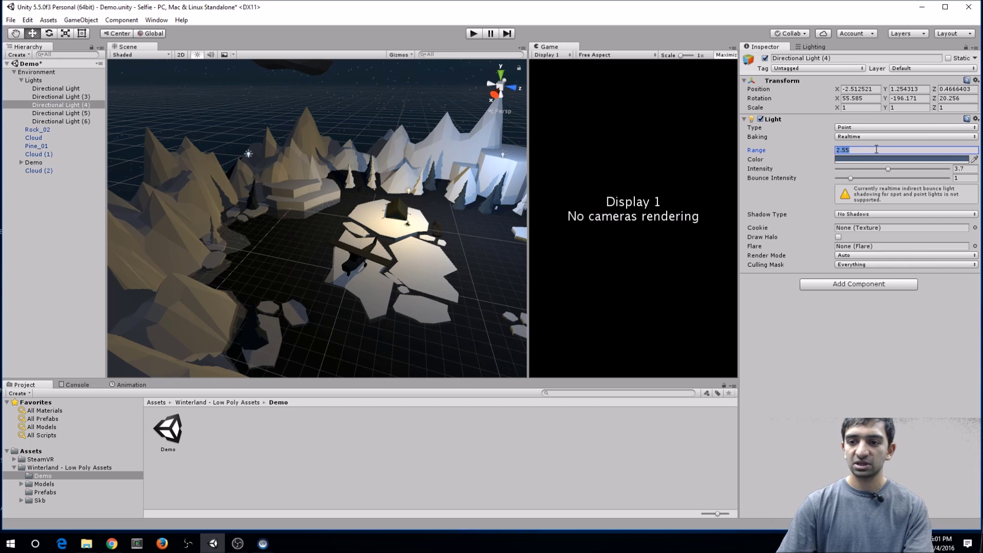
pyautogui.write('*10')
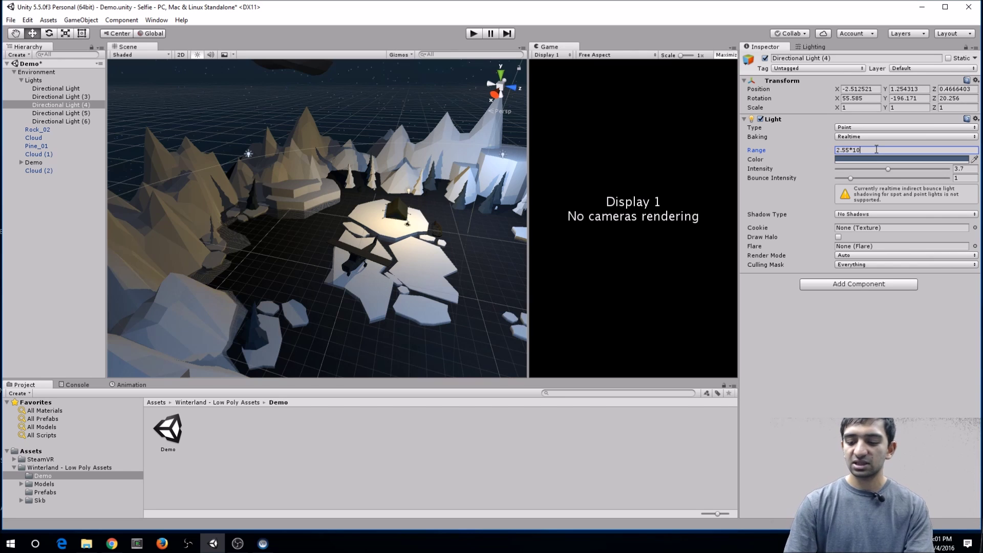
pyautogui.click(81, 114)
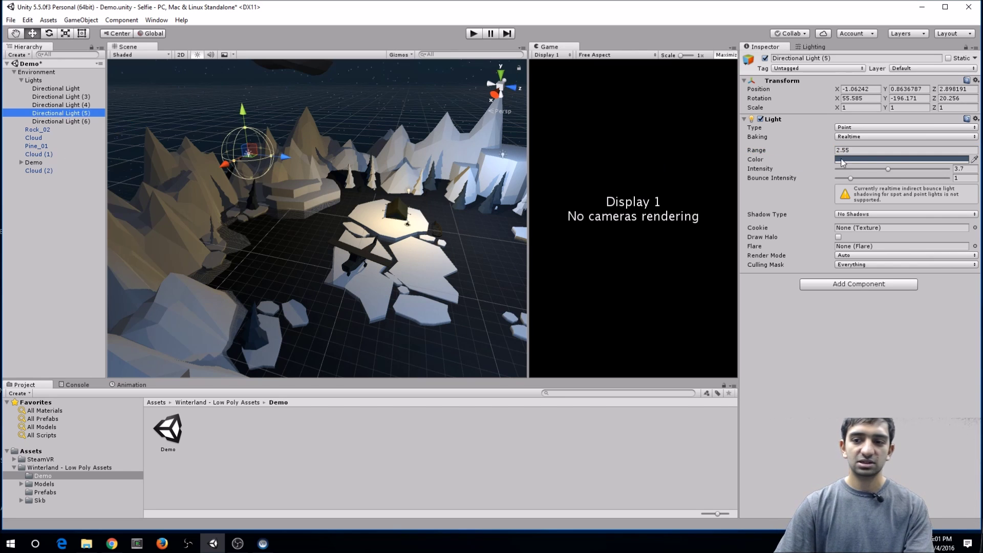
# Step: Multiply the ranges of Directional Light (5) and Directional Light (6) by 10, to 2.55*10 and 43.5, and collapse the Environment object
pyautogui.click(895, 150)
pyautogui.write('*10')
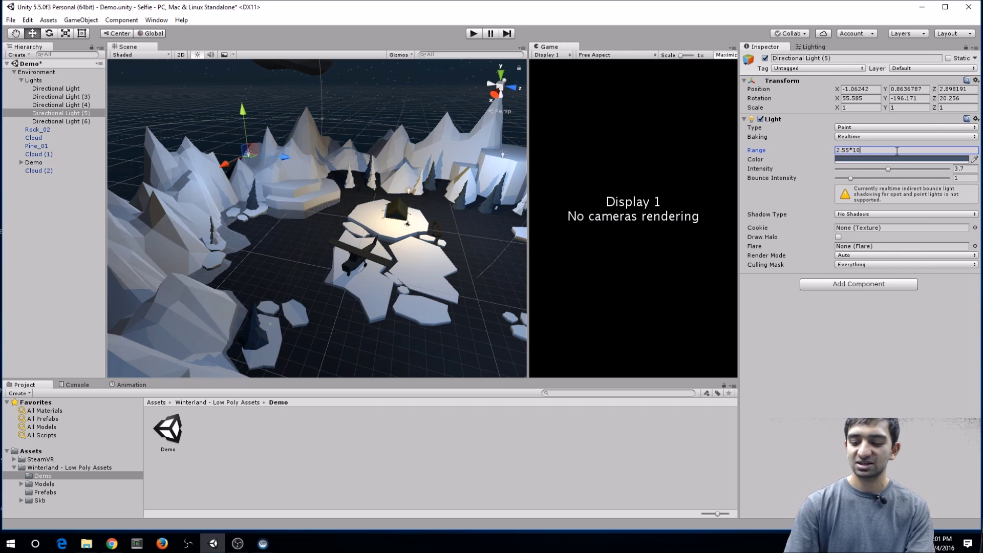
pyautogui.click(51, 122)
pyautogui.click(15, 72)
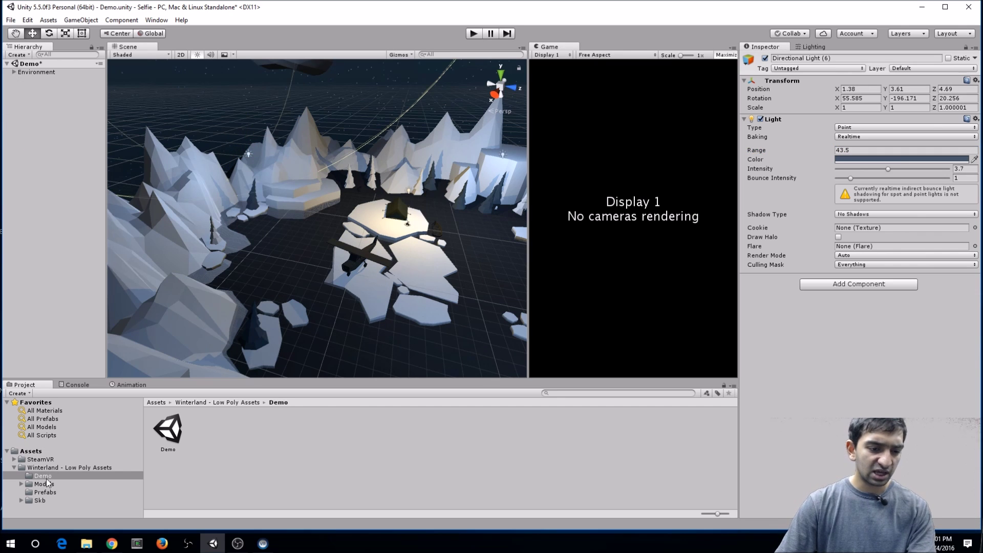
# Step: Place the [CameraRig] prefab from the SteamVR Prefabs folder on the ice floe in the scene
pyautogui.click(13, 459)
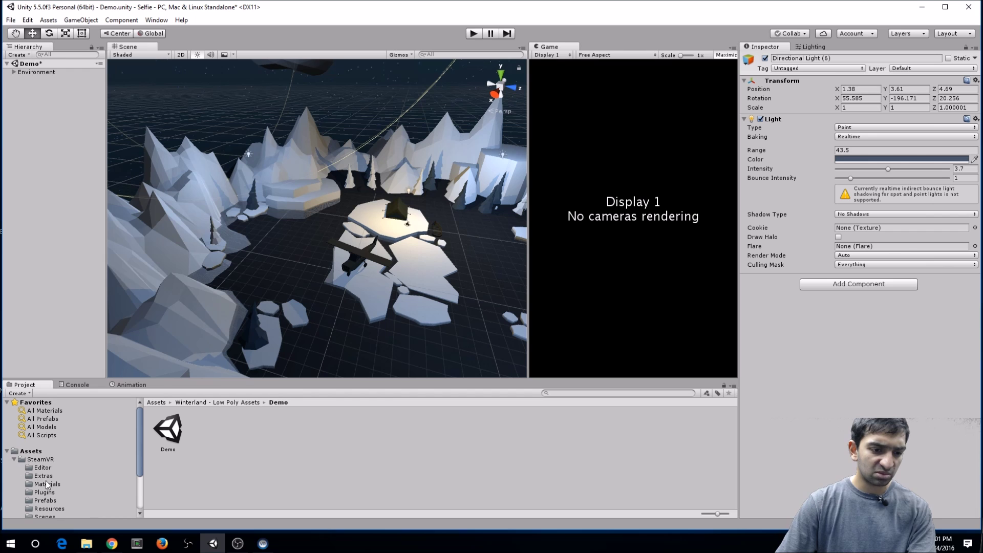
pyautogui.click(45, 501)
pyautogui.moveTo(166, 438); pyautogui.dragTo(308, 244)
pyautogui.press('f')
pyautogui.keyDown('alt'); pyautogui.moveTo(383, 256); pyautogui.dragTo(342, 230); pyautogui.keyUp('alt')
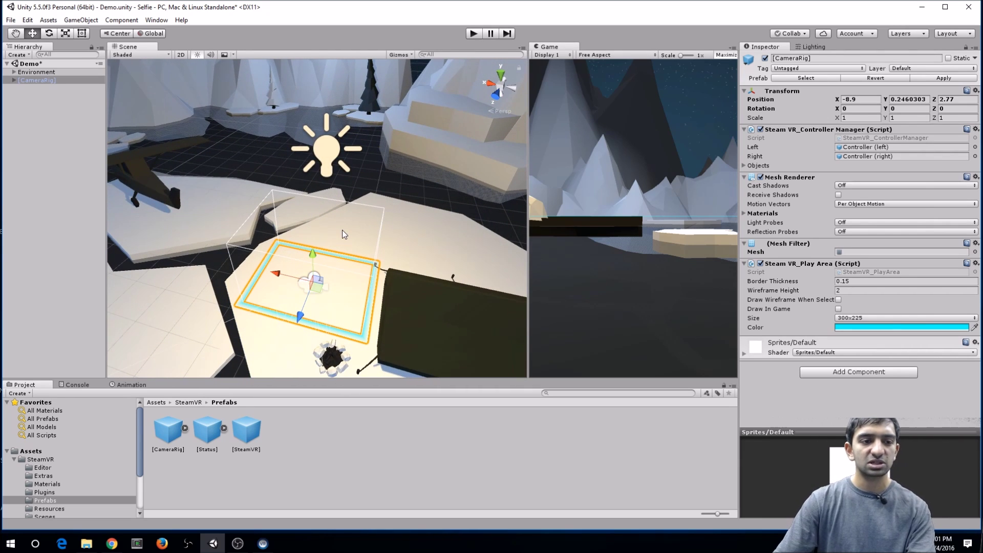
# Step: Add a cylinder as a child of [CameraRig] and raise it to a Y position of about 2
pyautogui.keyDown('alt'); pyautogui.moveTo(374, 195); pyautogui.dragTo(142, 175); pyautogui.keyUp('alt')
pyautogui.scroll(5, 383, 182)
pyautogui.rightClick(31, 109)
pyautogui.moveTo(74, 207)
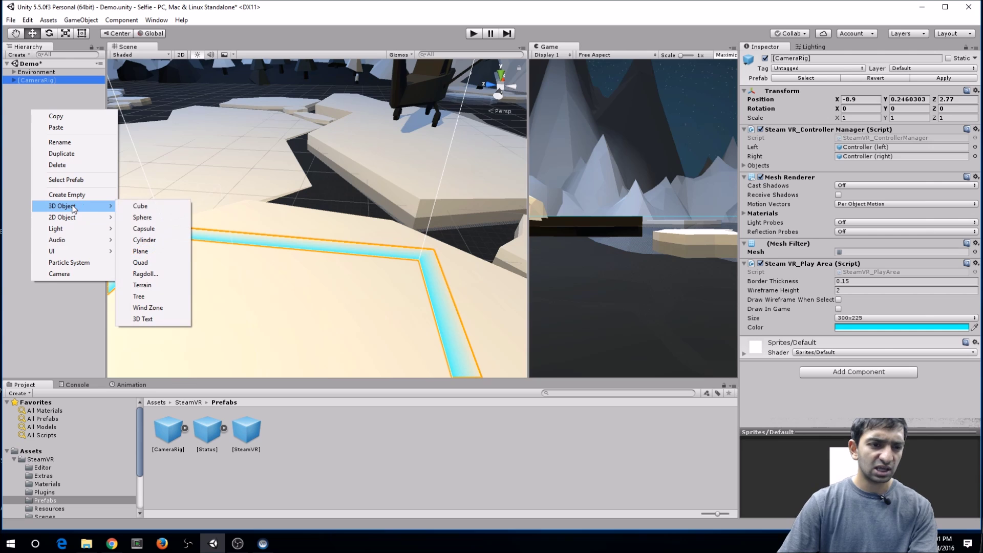
pyautogui.click(151, 240)
pyautogui.press('f')
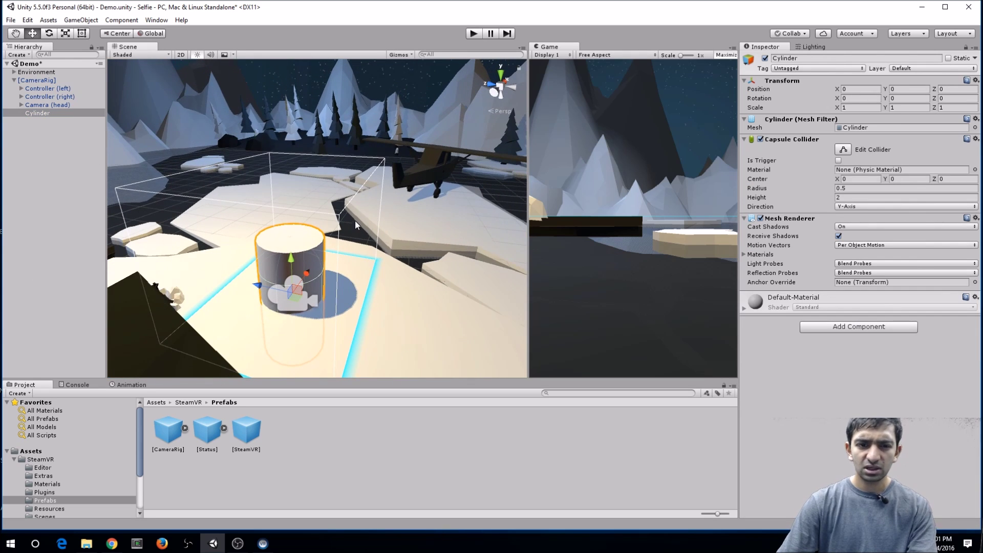
pyautogui.moveTo(289, 265); pyautogui.dragTo(276, 175)
pyautogui.press('f')
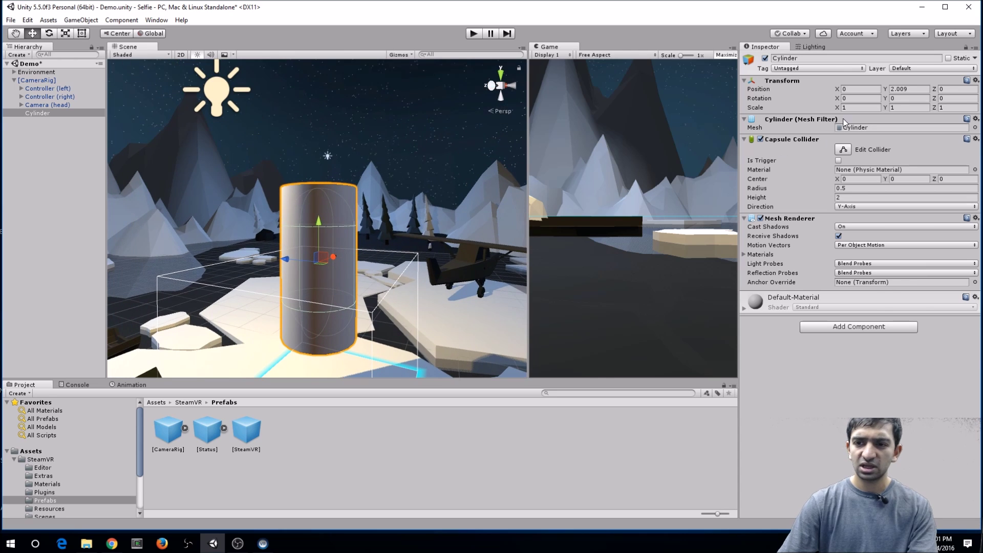
# Step: Create an empty game object at the root of the scene and name it Selfie
pyautogui.click(26, 158)
pyautogui.rightClick(26, 158)
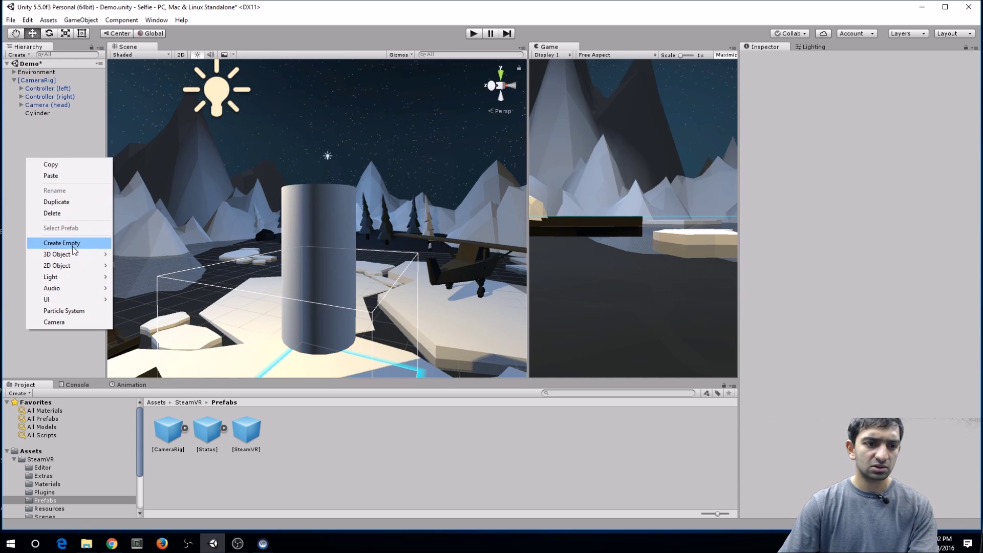
pyautogui.click(45, 242)
pyautogui.click(819, 57)
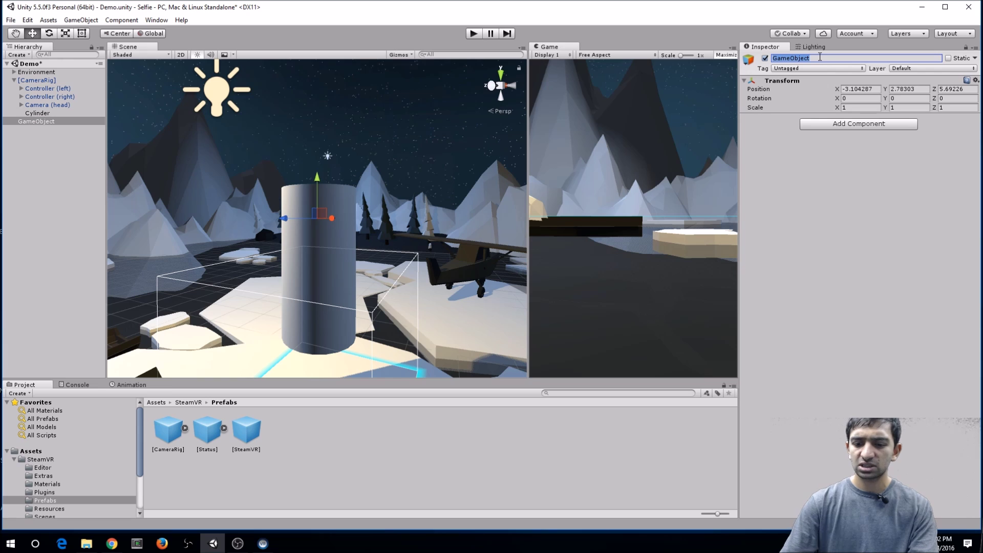
pyautogui.write('Selfie')
pyautogui.press('Return')
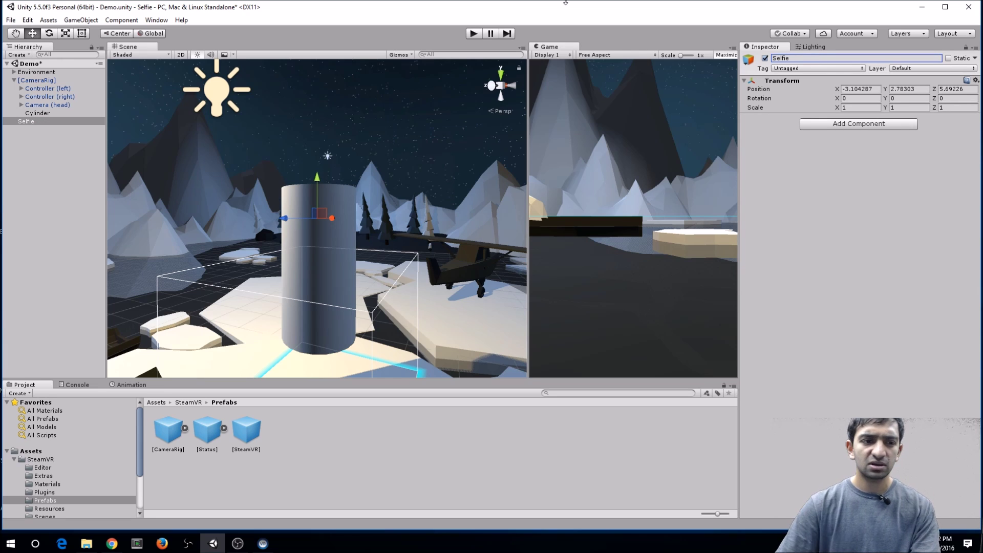
# Step: Make the cylinder a child of Selfie and reset its transform to position 0, 0, 0
pyautogui.moveTo(41, 114); pyautogui.dragTo(38, 124)
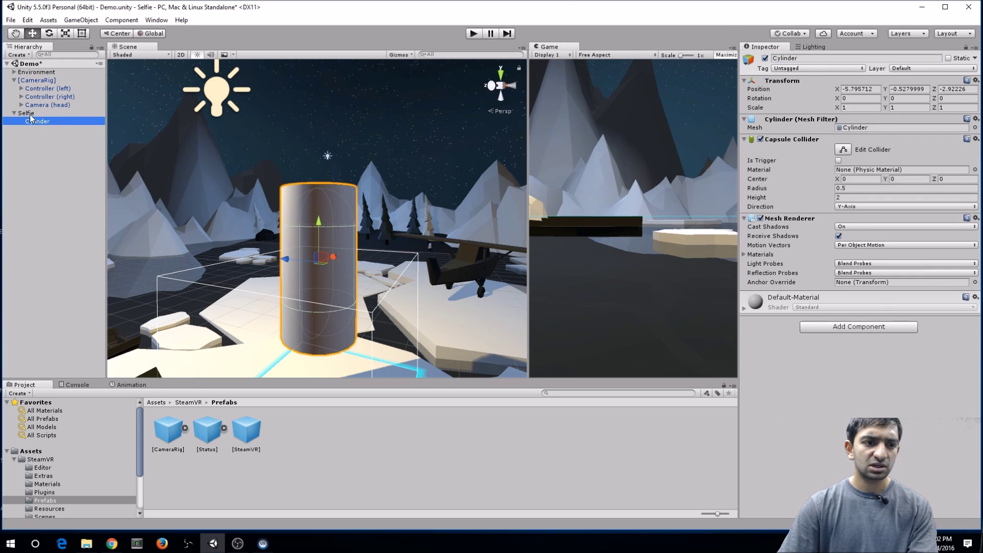
pyautogui.click(975, 81)
pyautogui.press('Escape')
pyautogui.click(975, 81)
pyautogui.click(893, 89)
pyautogui.keyDown('alt'); pyautogui.moveTo(386, 192); pyautogui.dragTo(369, 195); pyautogui.keyUp('alt')
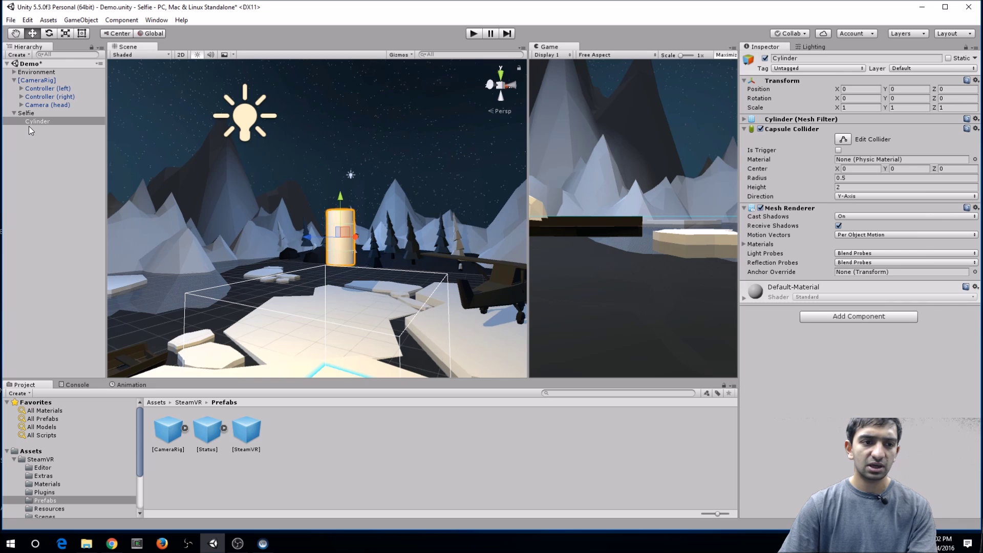
# Step: Thin the cylinder into a stick by setting its X and Z scale to 0.1
pyautogui.click(26, 114)
pyautogui.click(37, 121)
pyautogui.press('f')
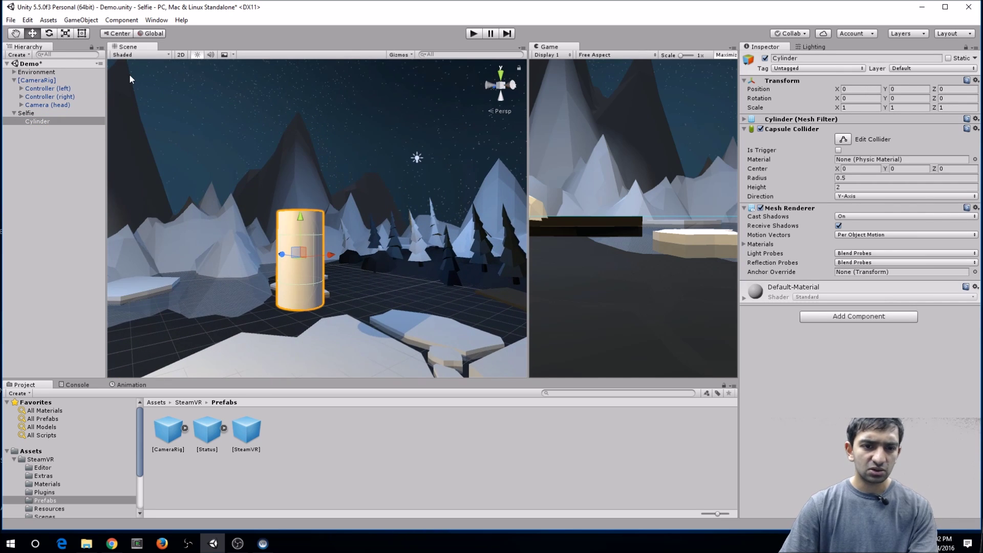
pyautogui.click(865, 108)
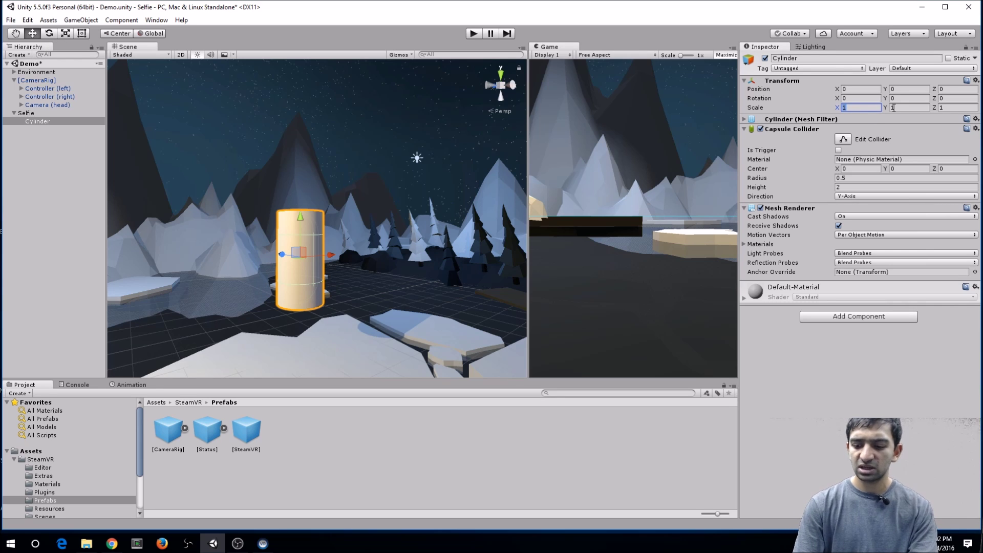
pyautogui.write('0.1')
pyautogui.click(894, 108)
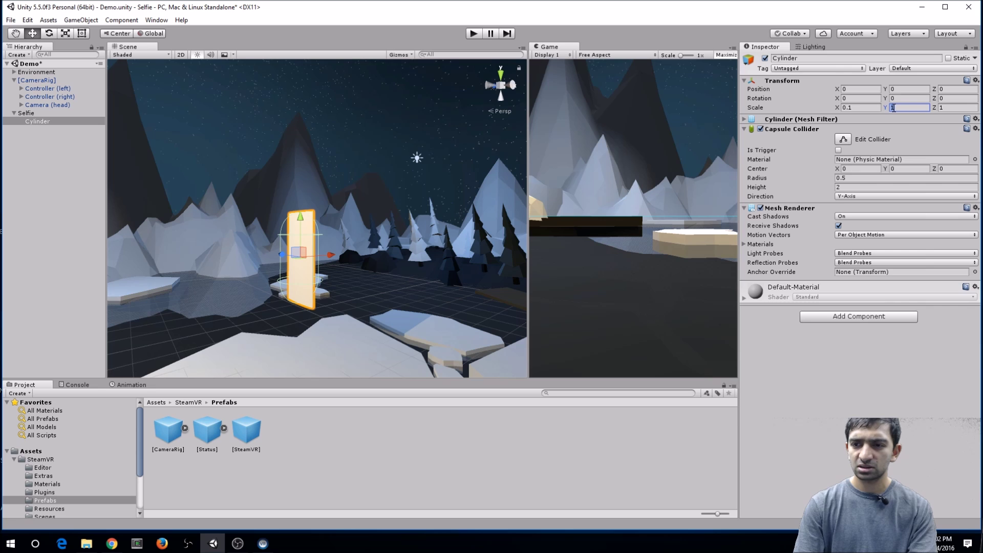
pyautogui.press('Tab')
pyautogui.write('0.1')
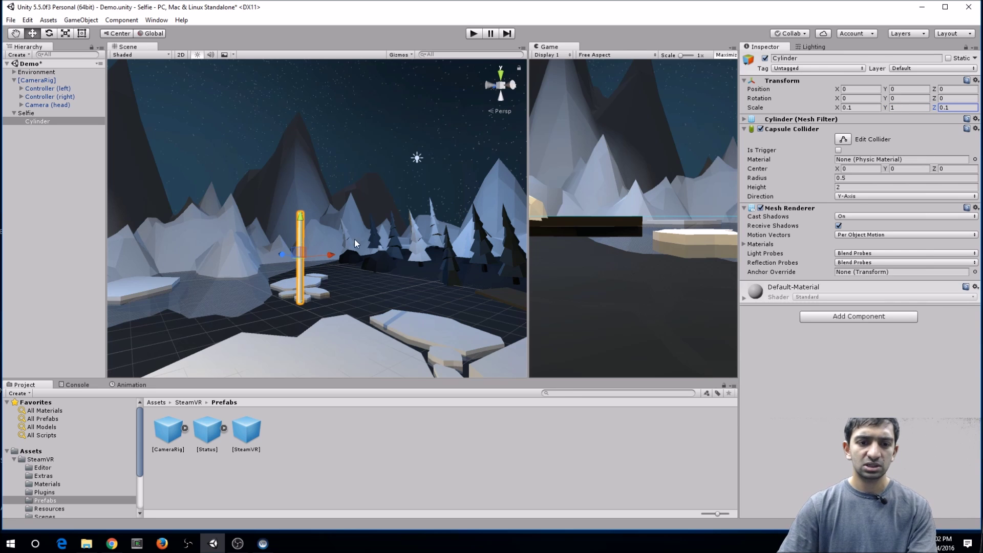
# Step: Try rotating the cylinder 90 degrees about Y and about X, clearing each value again
pyautogui.keyDown('alt'); pyautogui.moveTo(326, 256); pyautogui.dragTo(342, 237); pyautogui.keyUp('alt')
pyautogui.scroll(5, 342, 236)
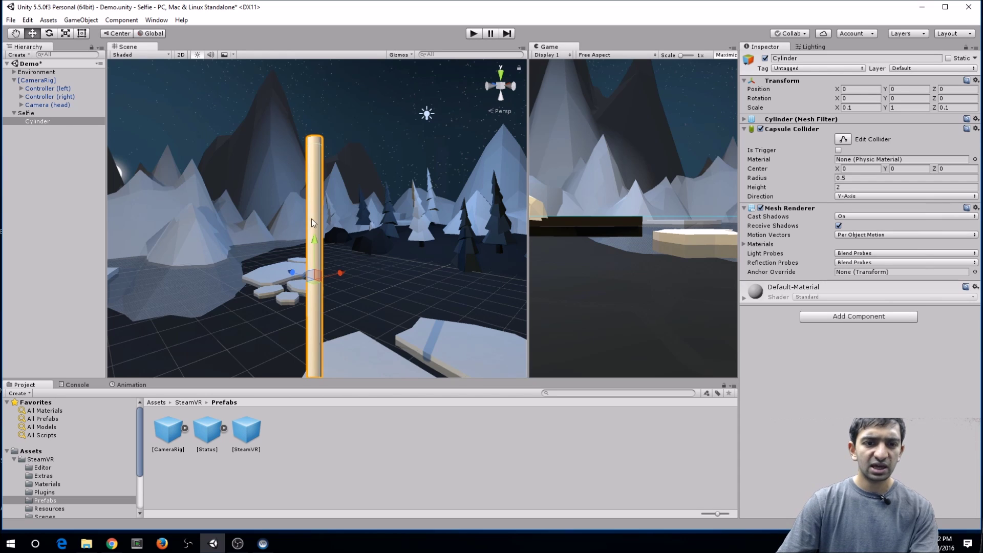
pyautogui.click(922, 99)
pyautogui.write('90')
pyautogui.press('BackSpace')
pyautogui.press('BackSpace')
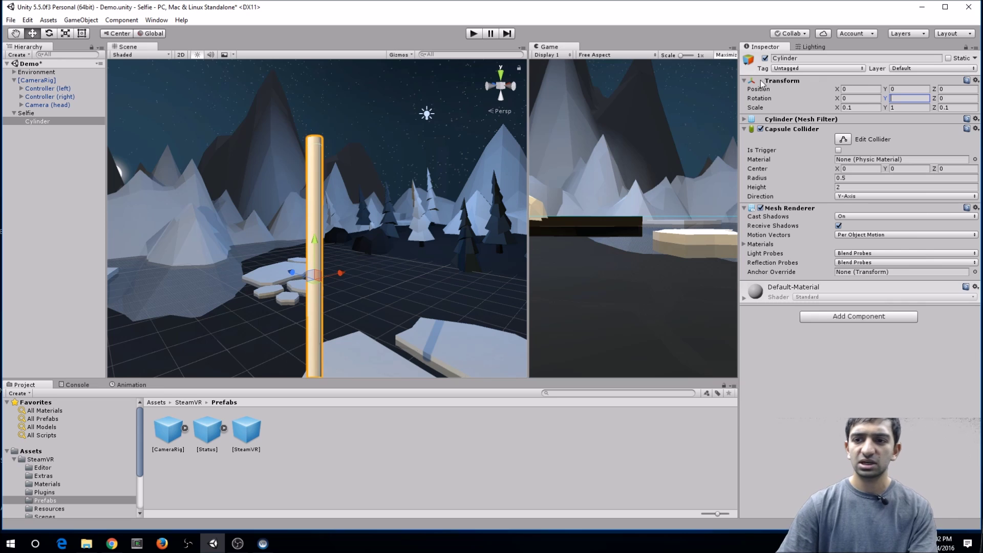
pyautogui.click(851, 101)
pyautogui.write('90')
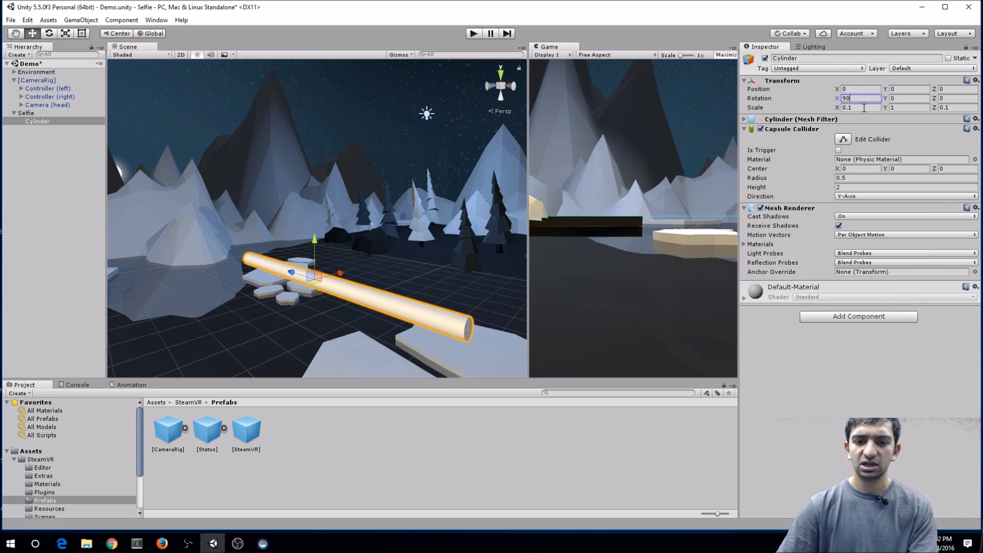
pyautogui.press('BackSpace')
pyautogui.press('BackSpace')
# Step: Lay the cylinder horizontally by setting its Z rotation to 90
pyautogui.click(946, 98)
pyautogui.write('90')
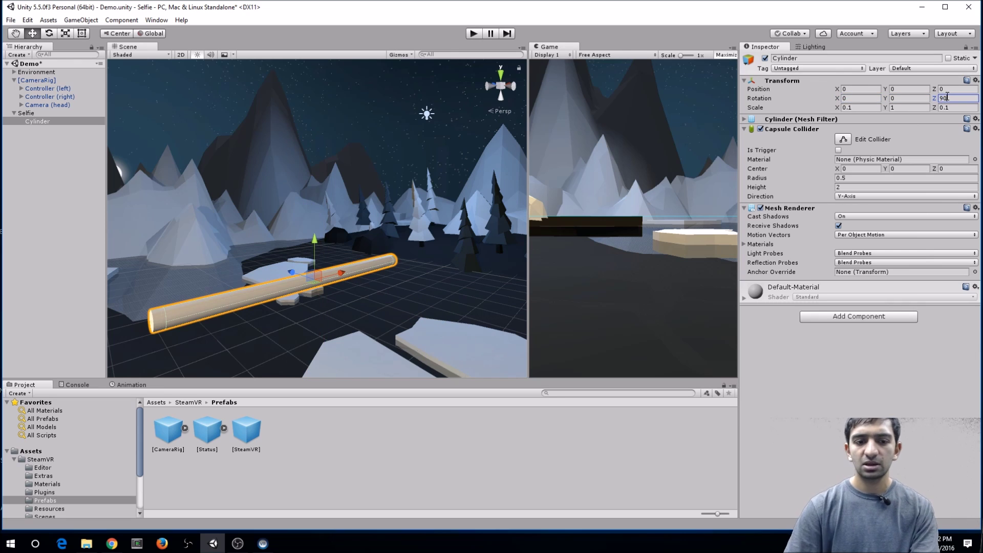
# Step: Add a quad as a child of Selfie and set its Y rotation to 90
pyautogui.rightClick(29, 113)
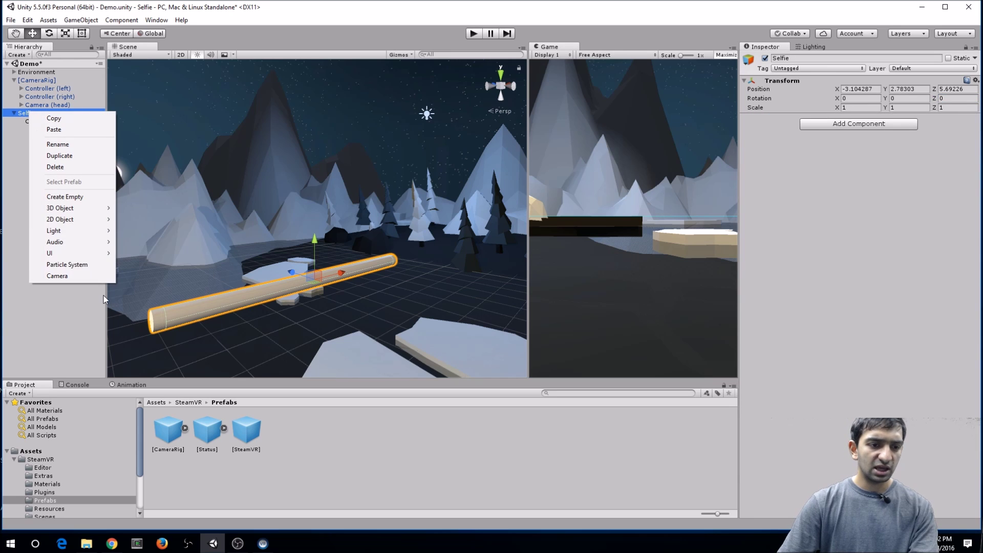
pyautogui.moveTo(85, 213)
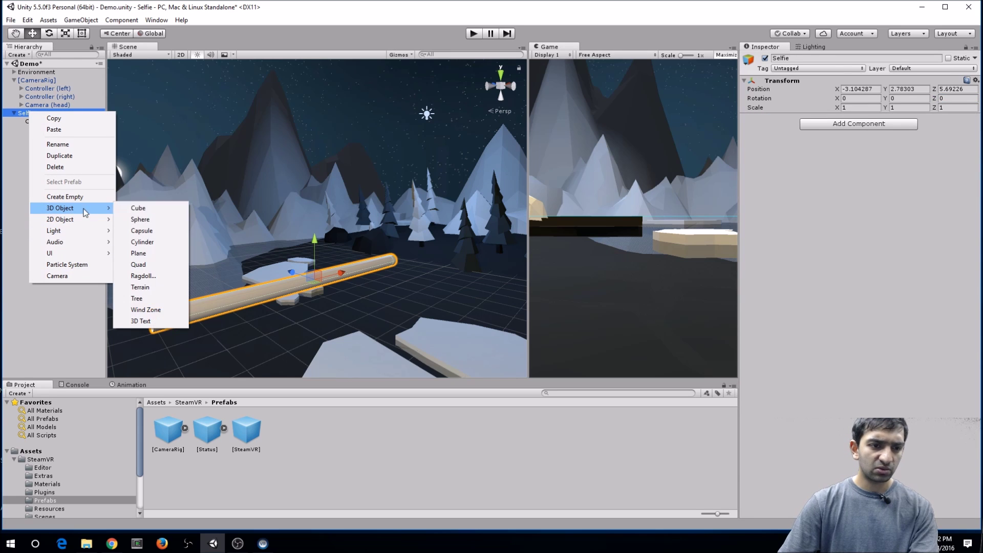
pyautogui.click(160, 263)
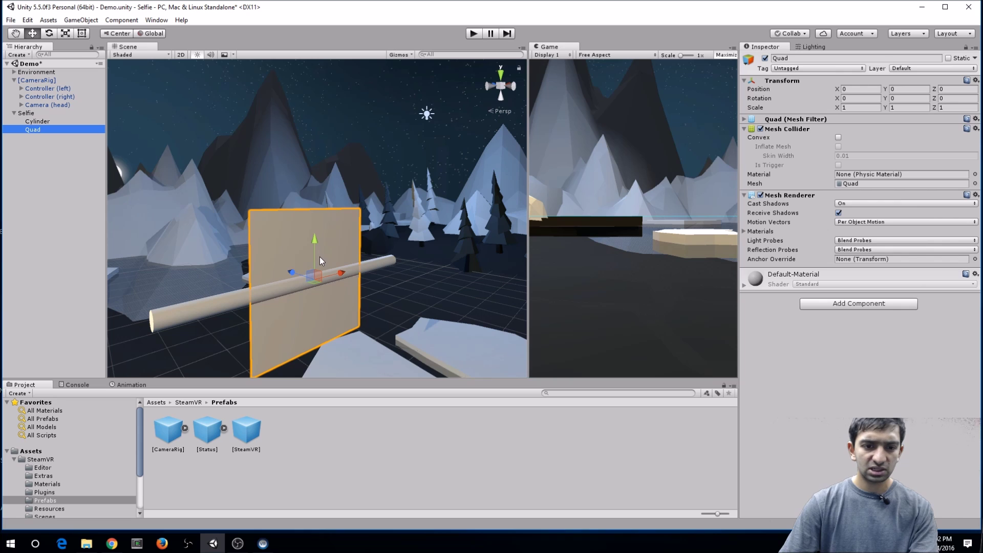
pyautogui.press('e')
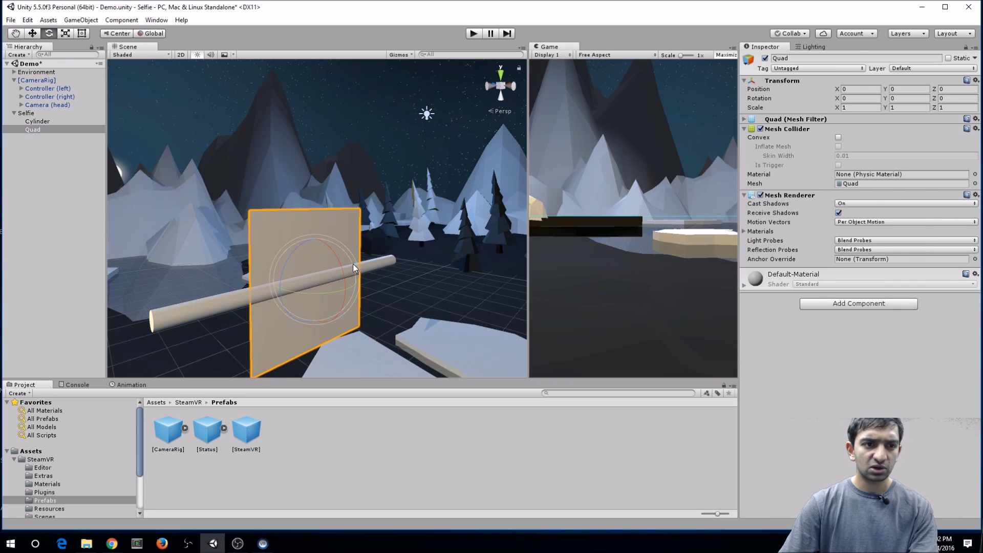
pyautogui.moveTo(328, 286); pyautogui.dragTo(263, 284)
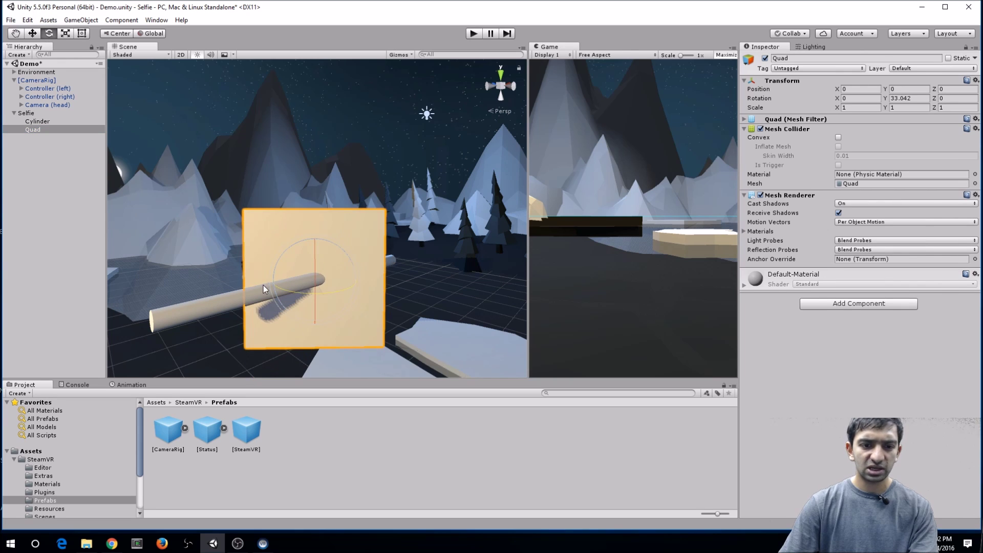
pyautogui.click(905, 97)
pyautogui.write('90')
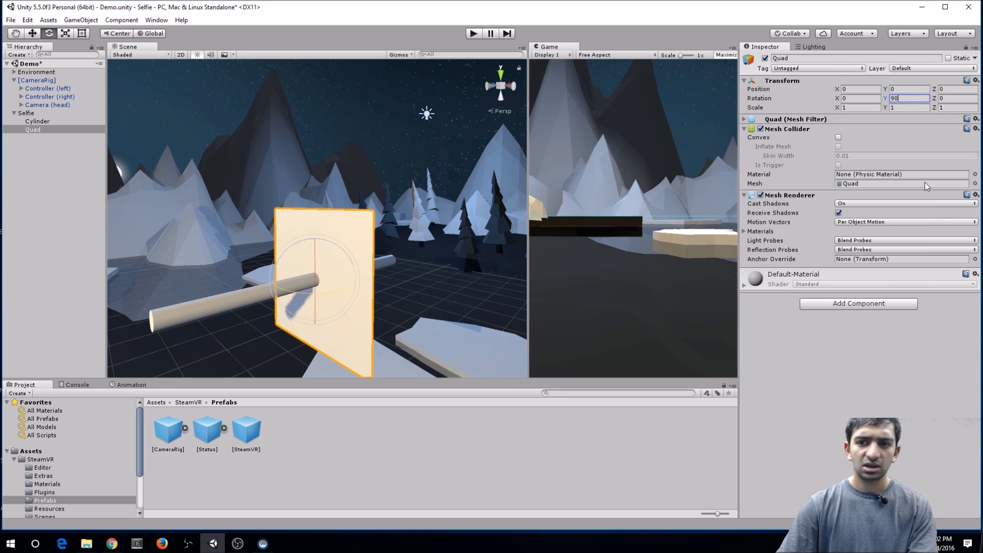
pyautogui.press('Return')
# Step: Switch the handles to local orientation and position the quad at the cylinder's end, at X 1 and Y 0.5
pyautogui.press('w')
pyautogui.keyDown('alt'); pyautogui.moveTo(428, 229); pyautogui.dragTo(279, 226); pyautogui.keyUp('alt')
pyautogui.press('x')
pyautogui.moveTo(374, 285); pyautogui.dragTo(350, 269)
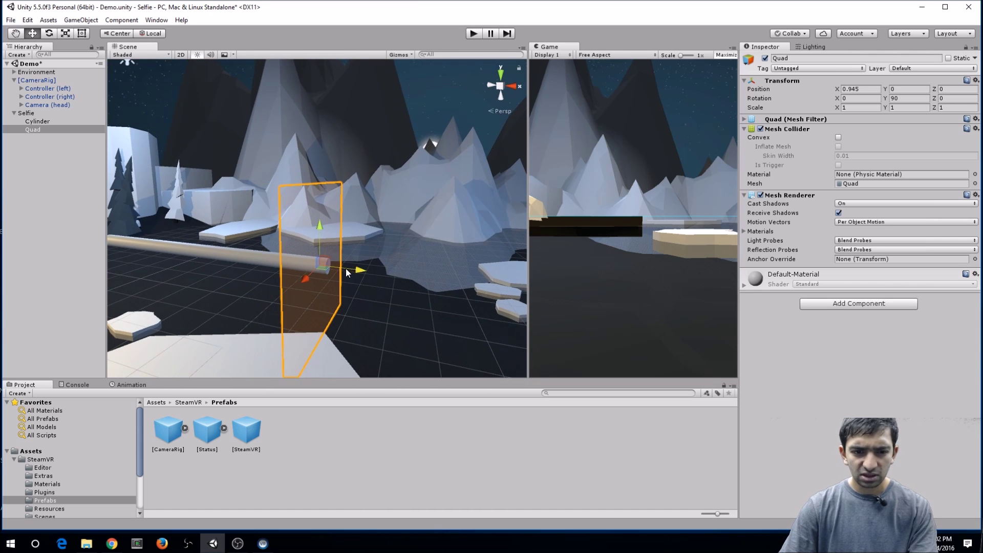
pyautogui.moveTo(318, 228); pyautogui.dragTo(311, 174)
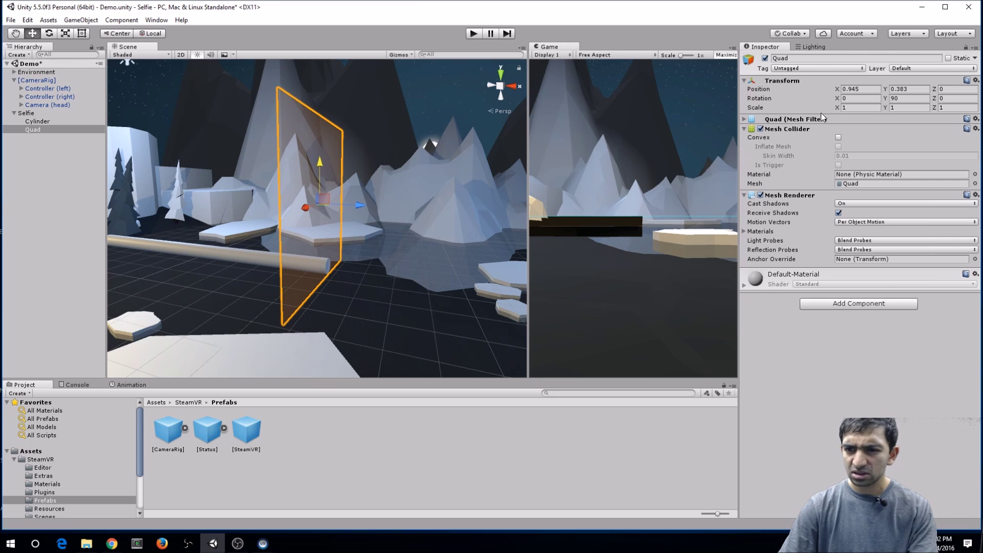
pyautogui.click(867, 89)
pyautogui.write('1')
pyautogui.press('Tab')
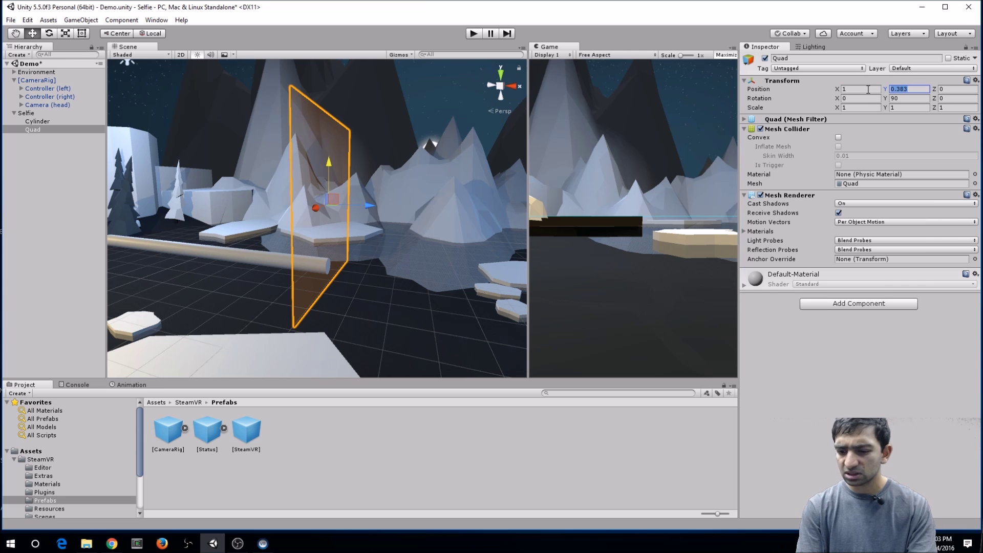
pyautogui.write('.5')
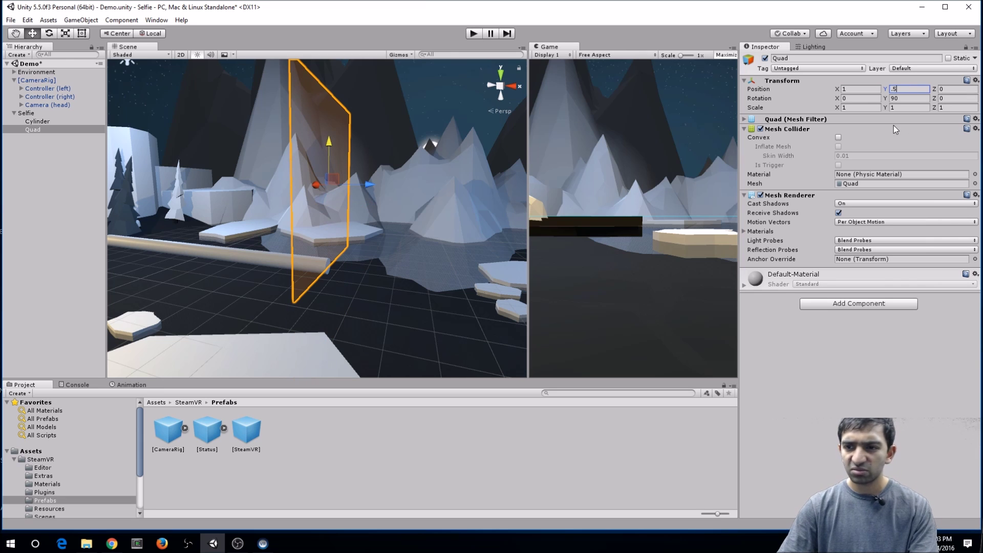
# Step: Set the Selfie object's position to 0 on X, Y and Z
pyautogui.keyDown('alt'); pyautogui.moveTo(205, 173); pyautogui.dragTo(118, 143); pyautogui.keyUp('alt')
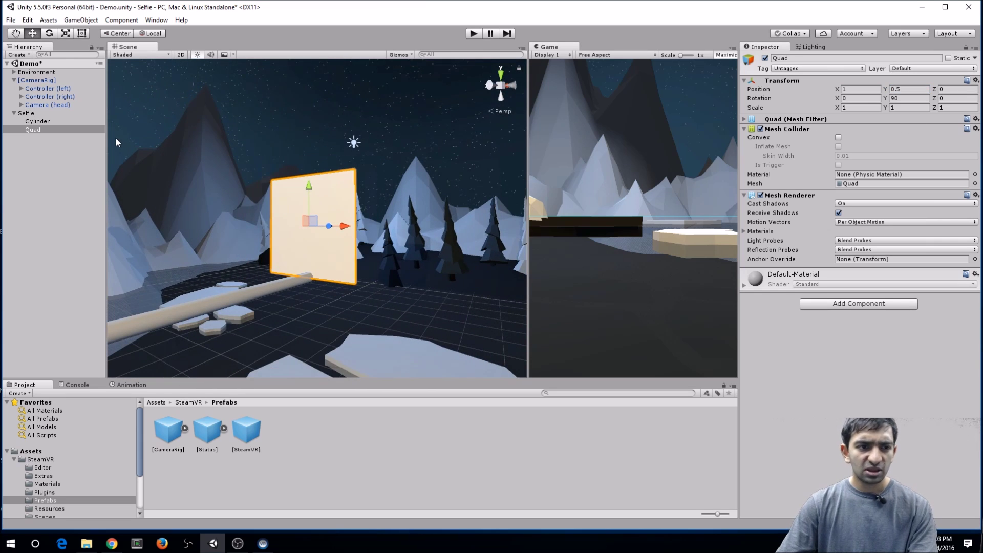
pyautogui.click(27, 113)
pyautogui.click(856, 89)
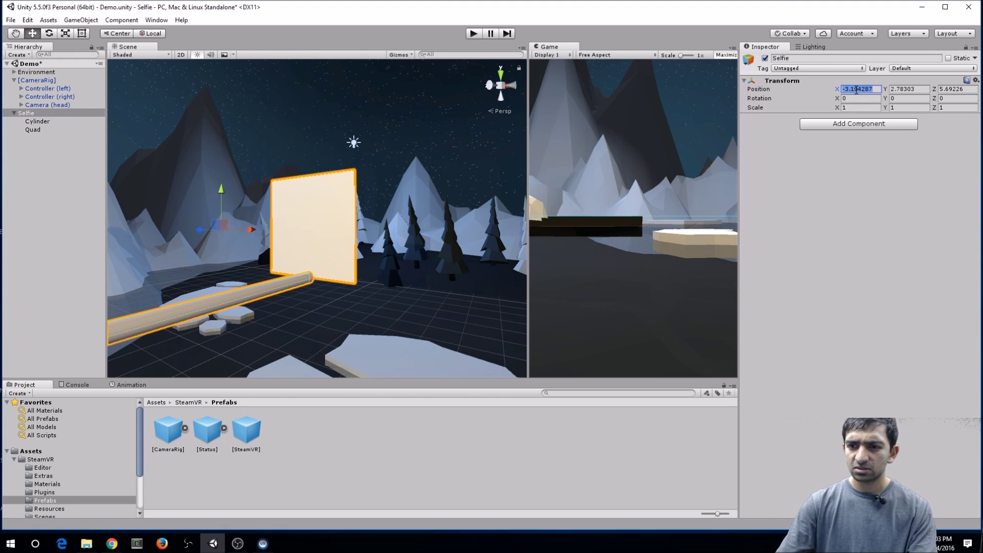
pyautogui.write('0')
pyautogui.press('Tab')
pyautogui.write('0')
pyautogui.press('Tab')
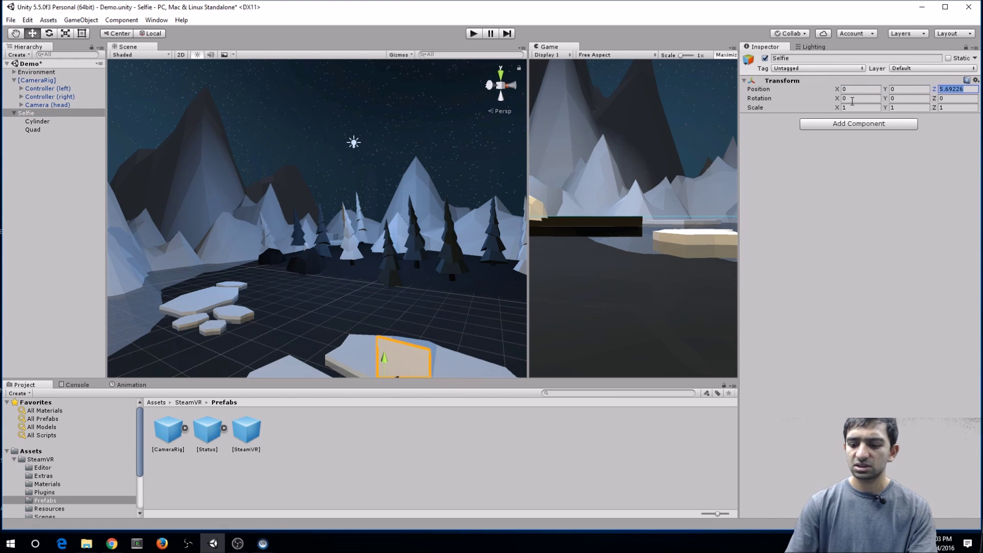
pyautogui.write('0')
# Step: Make Selfie a child of Controller (right) and expand that controller in the object tree
pyautogui.keyDown('alt'); pyautogui.moveTo(370, 243); pyautogui.dragTo(463, 241); pyautogui.keyUp('alt')
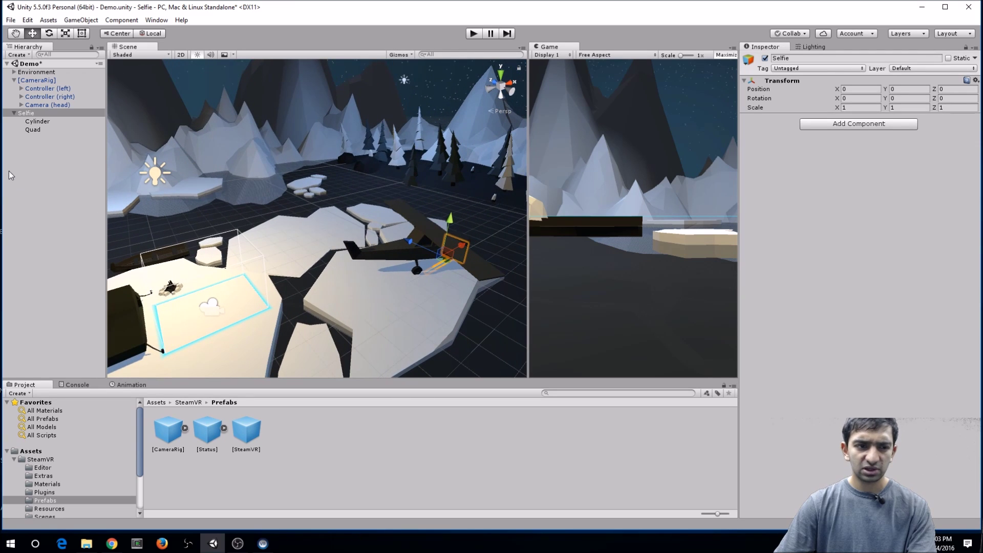
pyautogui.moveTo(28, 113); pyautogui.dragTo(46, 110)
pyautogui.click(20, 97)
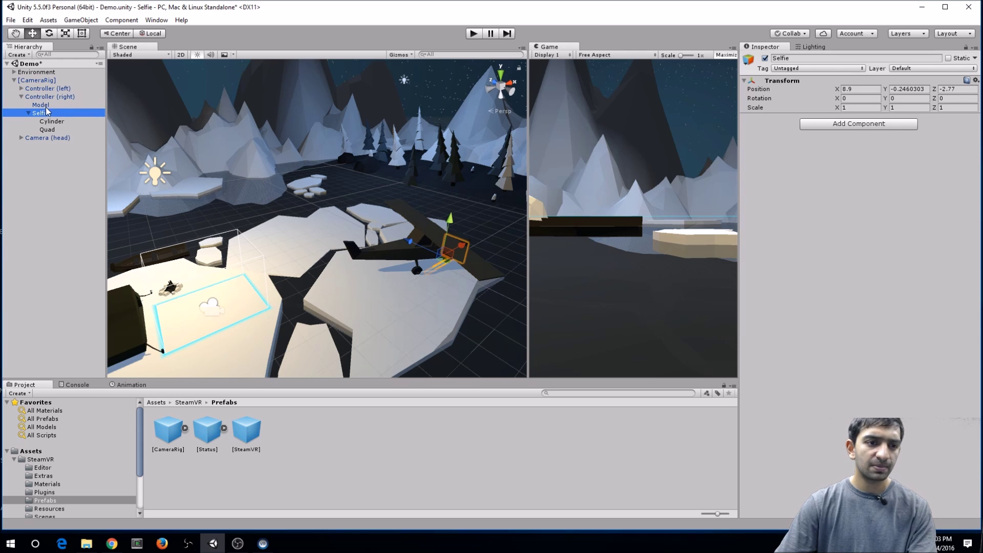
# Step: Reset the Selfie object's transform and delete the Model object under Controller (right)
pyautogui.click(975, 80)
pyautogui.click(891, 87)
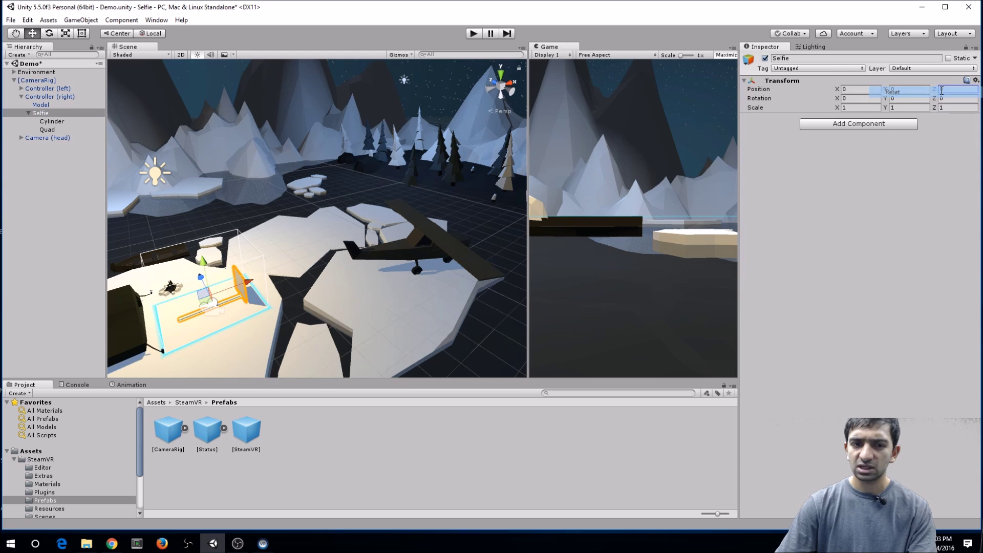
pyautogui.click(62, 105)
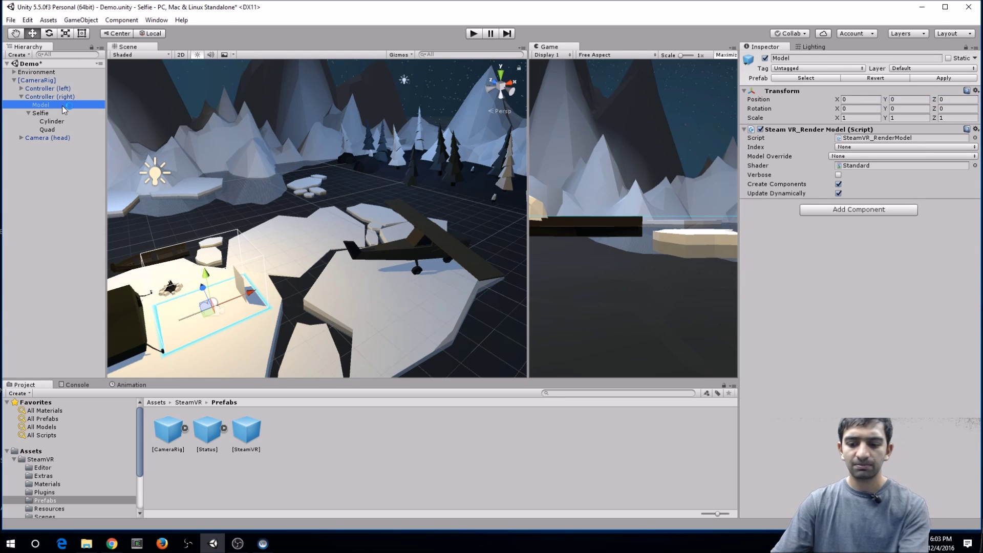
pyautogui.moveTo(63, 105); pyautogui.dragTo(64, 109)
pyautogui.click(522, 292)
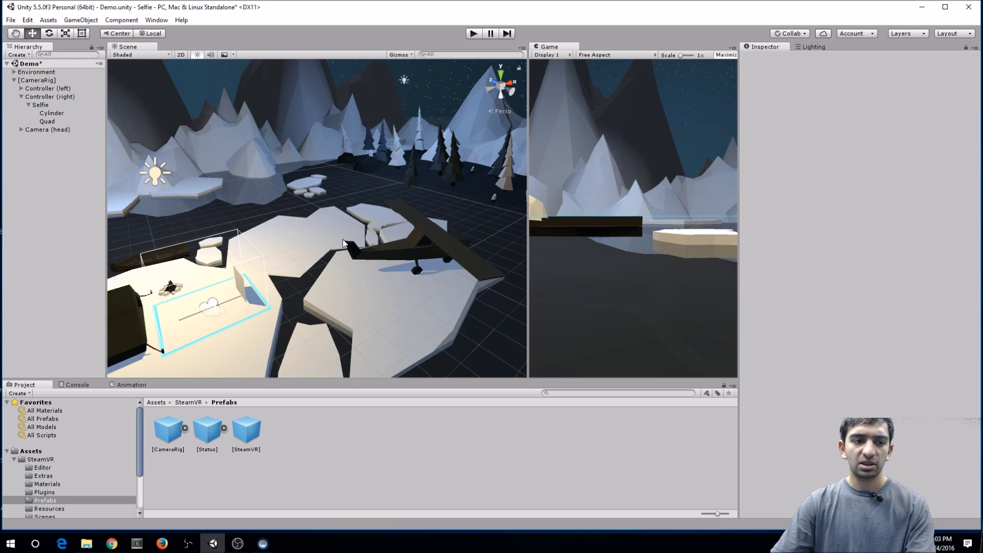
# Step: Add a camera as a child of the selfie stick's Quad
pyautogui.press('w')
pyautogui.moveTo(307, 220); pyautogui.dragTo(318, 213, button='right')
pyautogui.click(54, 121)
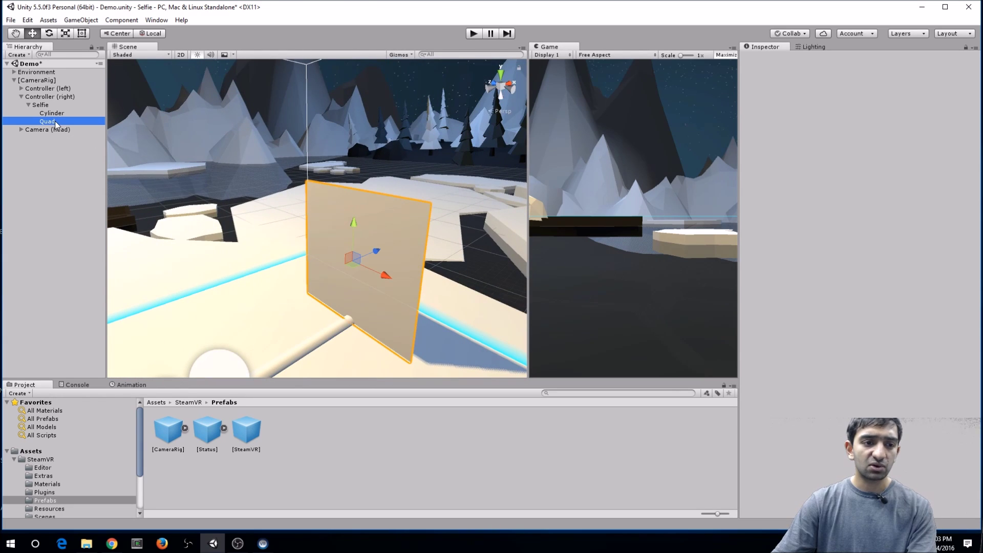
pyautogui.rightClick(53, 119)
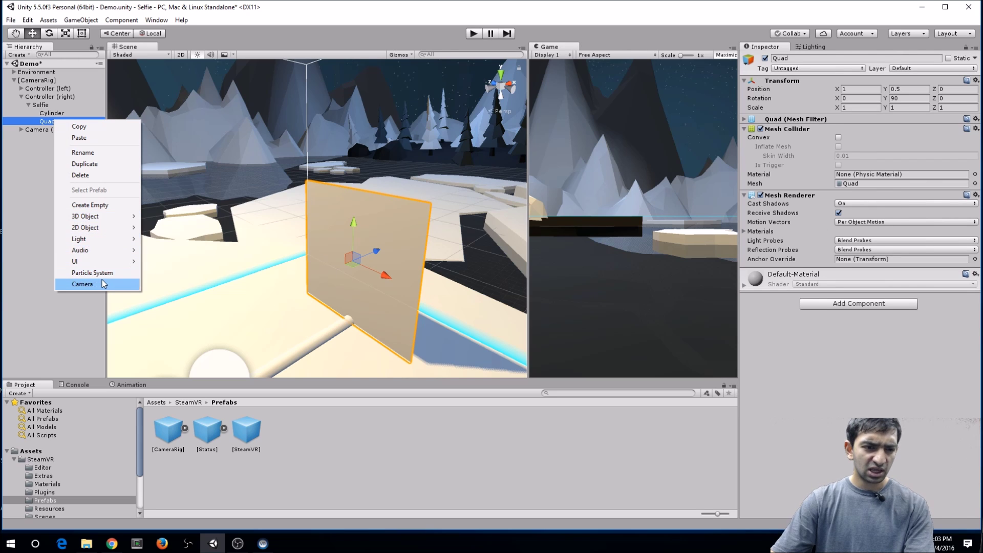
pyautogui.click(82, 283)
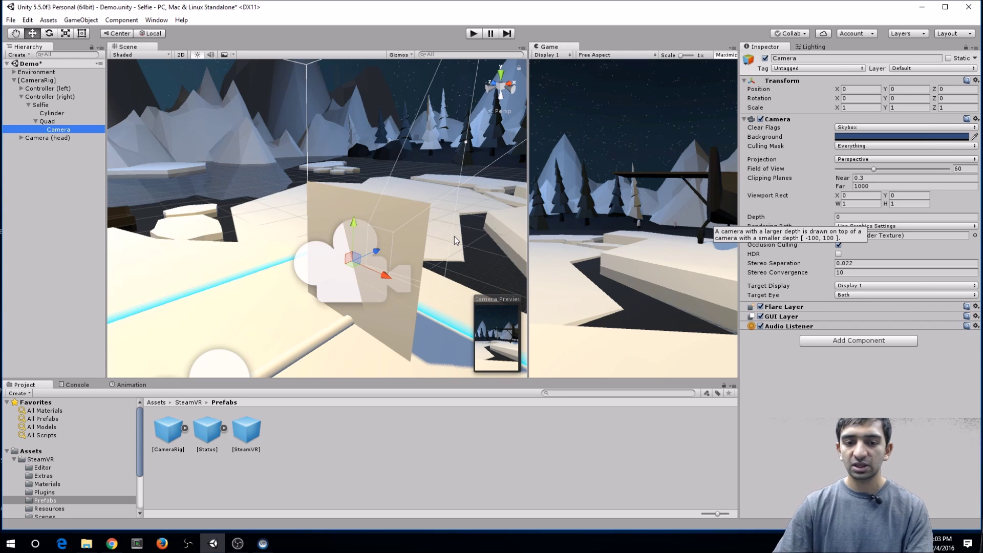
# Step: Turn the Quad's camera to face back along the stick by setting its Y rotation to 180
pyautogui.keyDown('alt'); pyautogui.moveTo(450, 177); pyautogui.dragTo(327, 180); pyautogui.keyUp('alt')
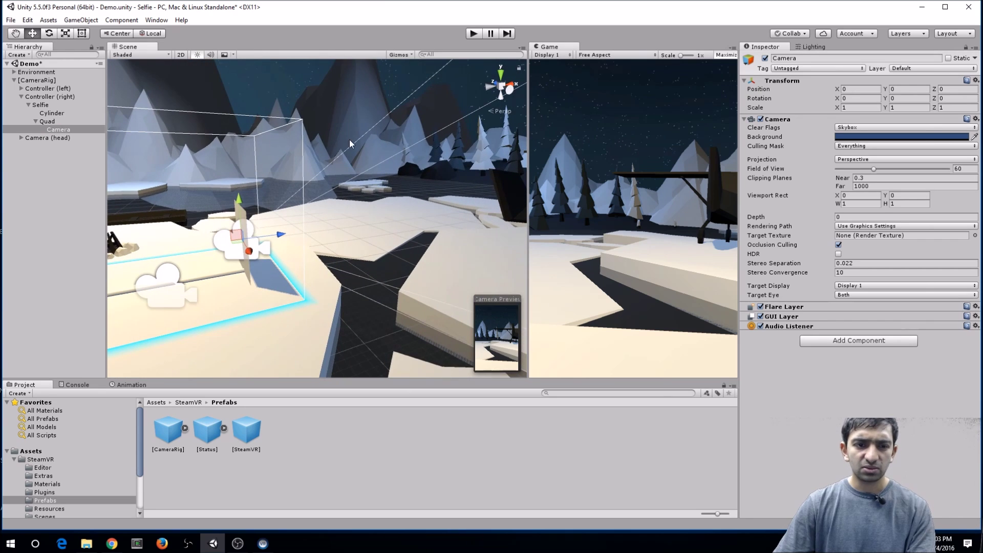
pyautogui.click(50, 34)
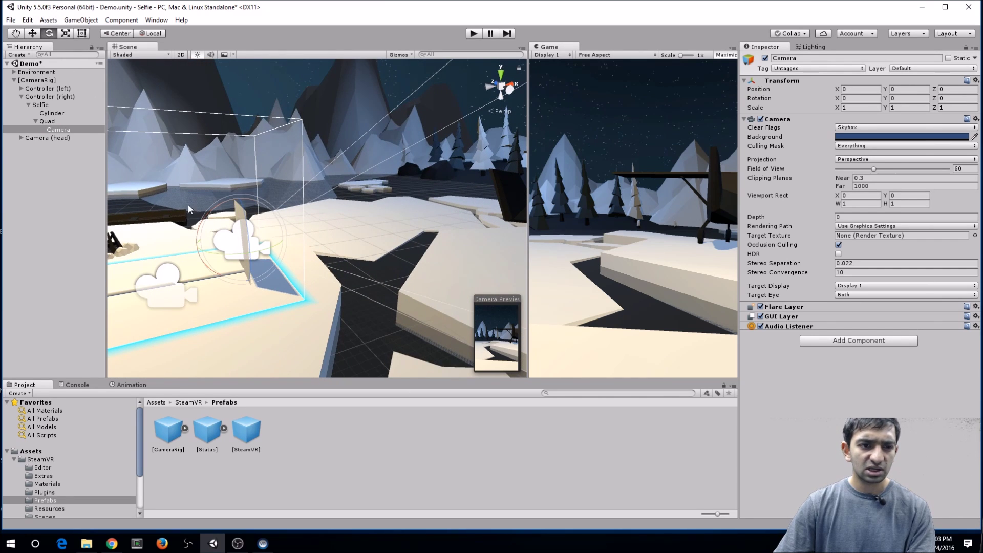
pyautogui.moveTo(229, 258); pyautogui.dragTo(335, 255)
pyautogui.click(914, 98)
pyautogui.write('180')
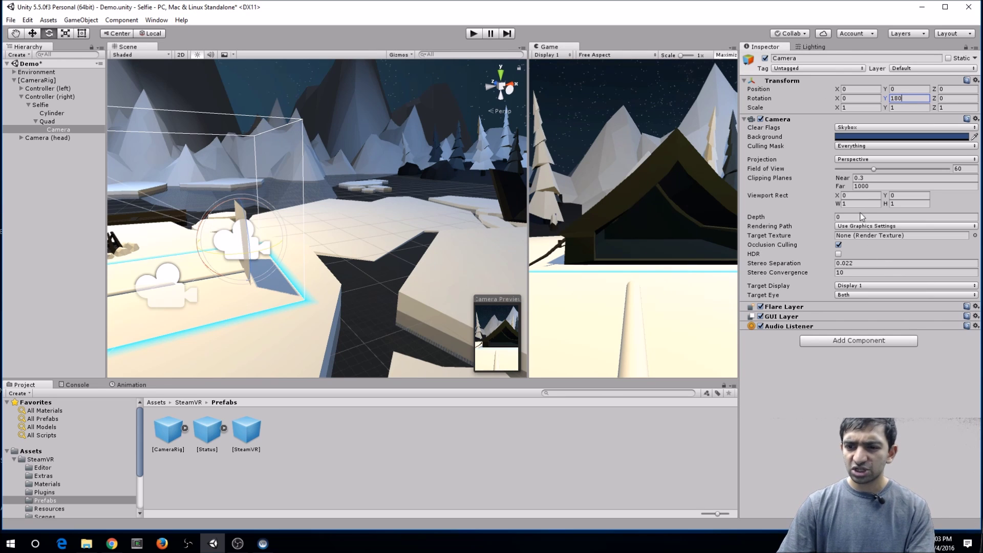
# Step: Set the near clipping plane of the Quad's camera to 0.1
pyautogui.click(864, 178)
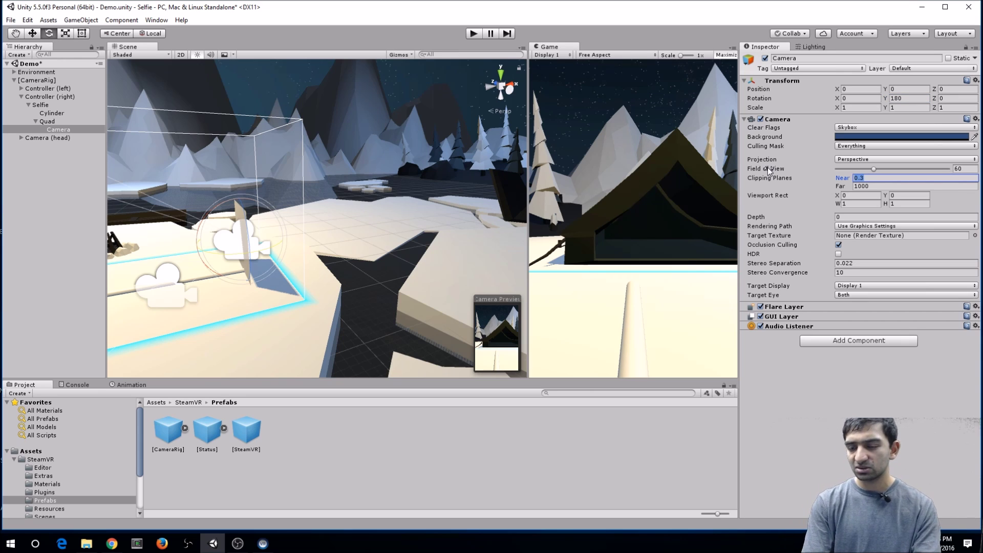
pyautogui.write('0.1')
pyautogui.keyDown('alt'); pyautogui.moveTo(219, 231); pyautogui.dragTo(296, 230); pyautogui.keyUp('alt')
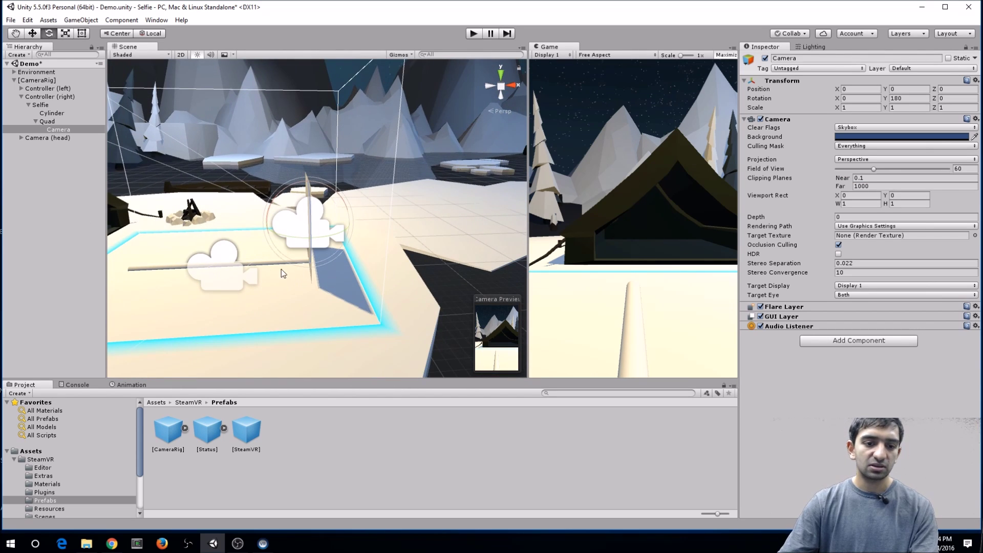
pyautogui.keyDown('alt'); pyautogui.moveTo(320, 248); pyautogui.dragTo(354, 209); pyautogui.keyUp('alt')
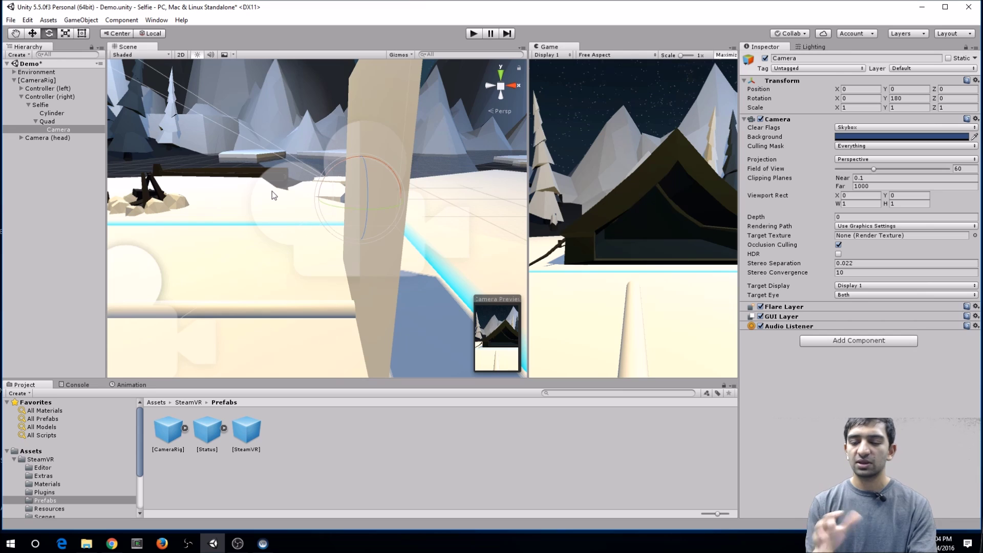
# Step: Create a render texture named SelfieImage in the root Assets folder
pyautogui.click(31, 451)
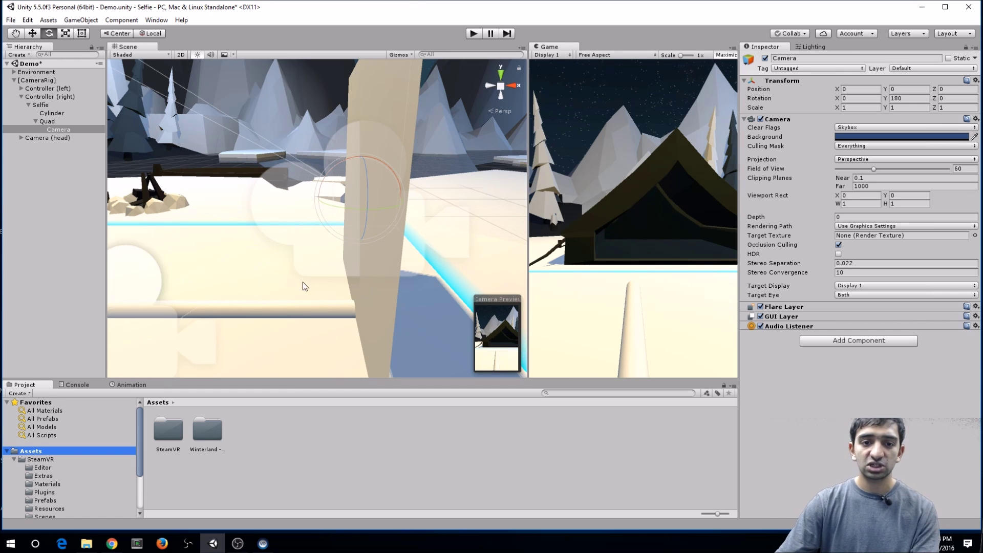
pyautogui.rightClick(302, 441)
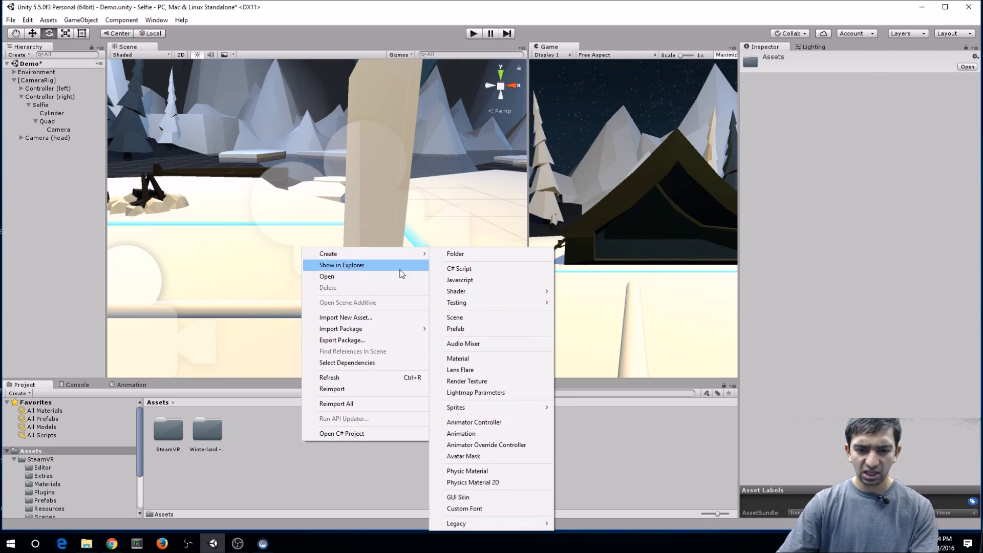
pyautogui.click(466, 380)
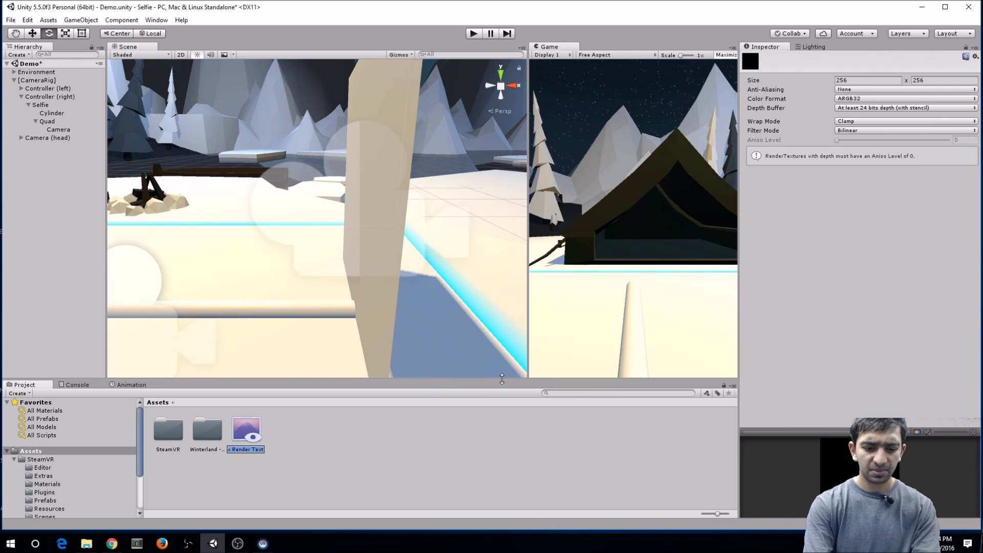
pyautogui.write('SelfieImage')
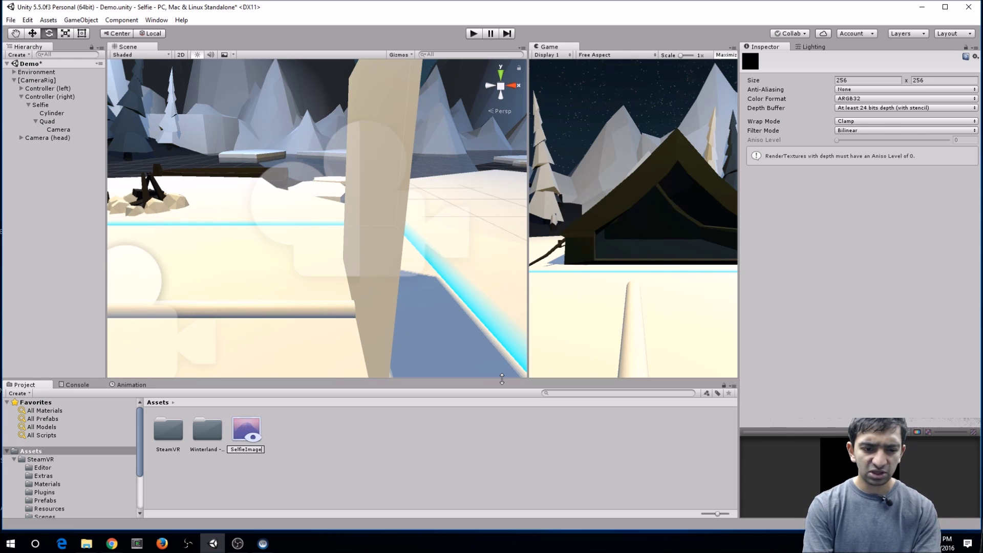
pyautogui.press('Return')
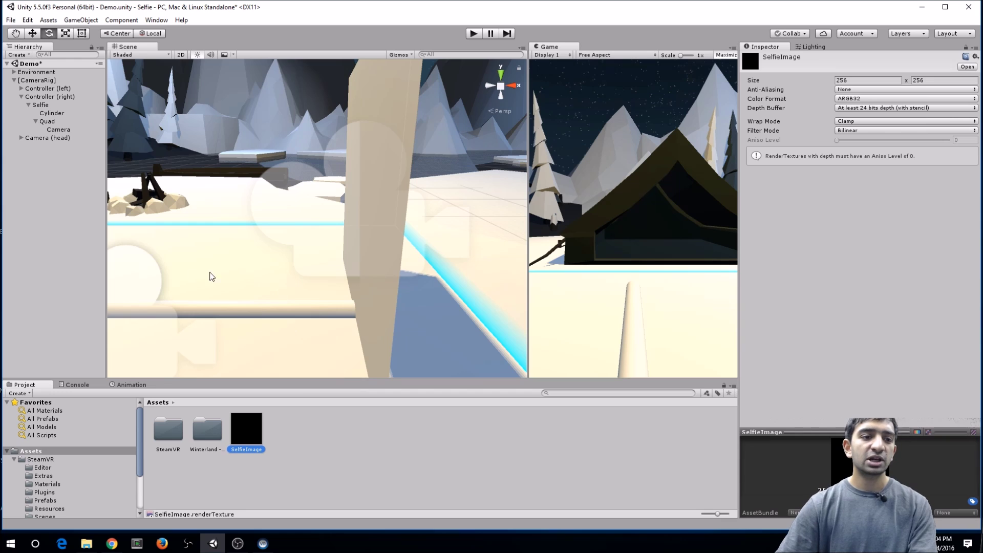
# Step: Assign SelfieImage as the target texture of the Quad's camera
pyautogui.click(66, 137)
pyautogui.click(67, 131)
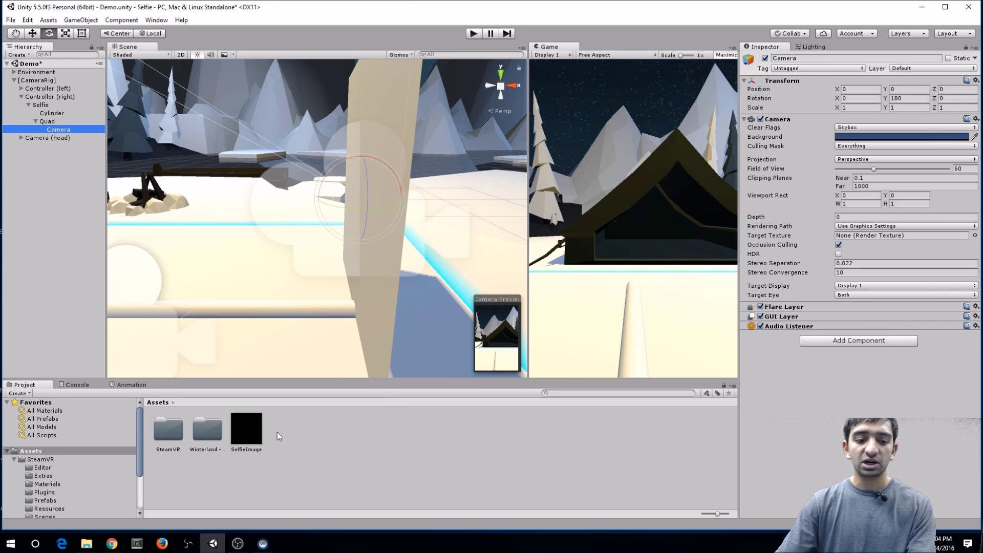
pyautogui.moveTo(249, 429); pyautogui.dragTo(896, 238)
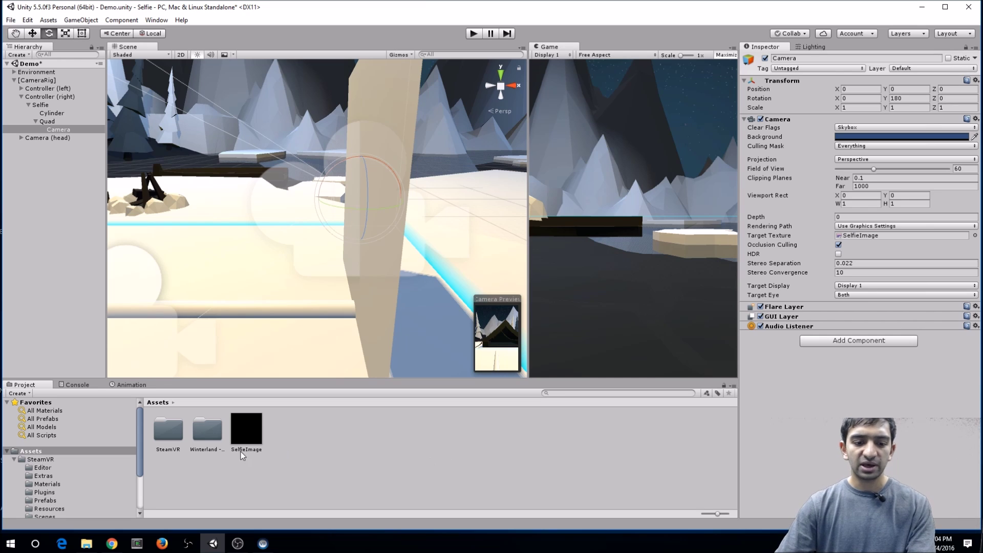
# Step: Create a material named Image in the root Assets folder
pyautogui.rightClick(297, 433)
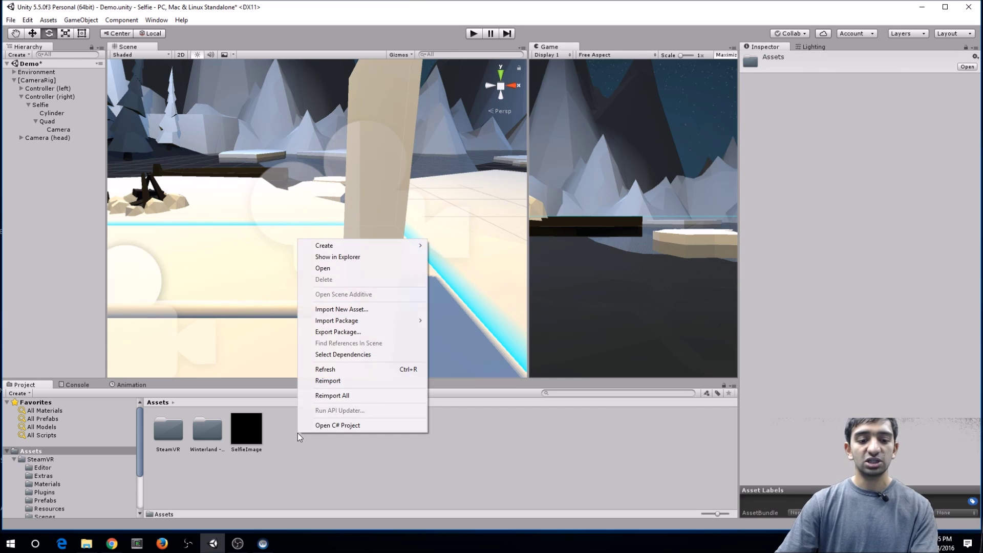
pyautogui.moveTo(343, 243)
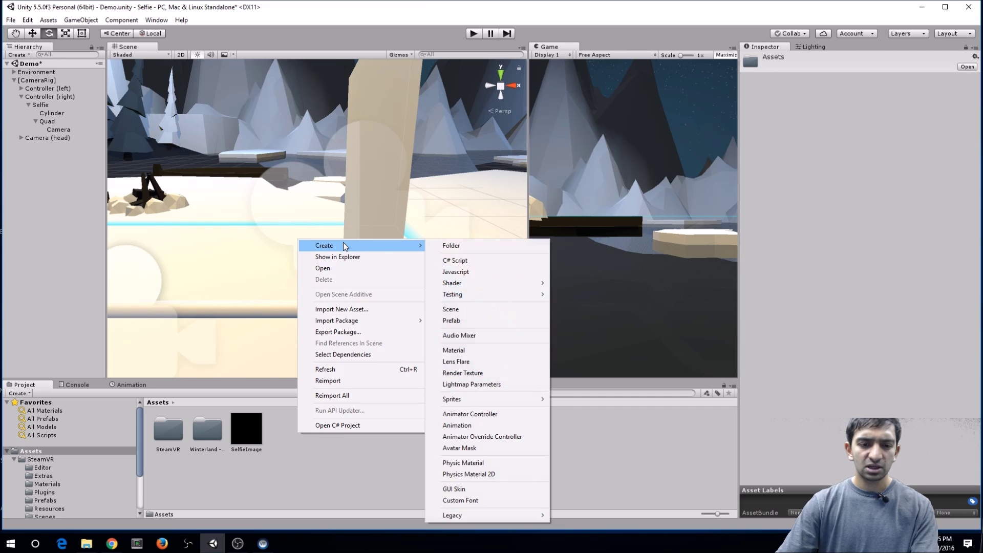
pyautogui.click(477, 350)
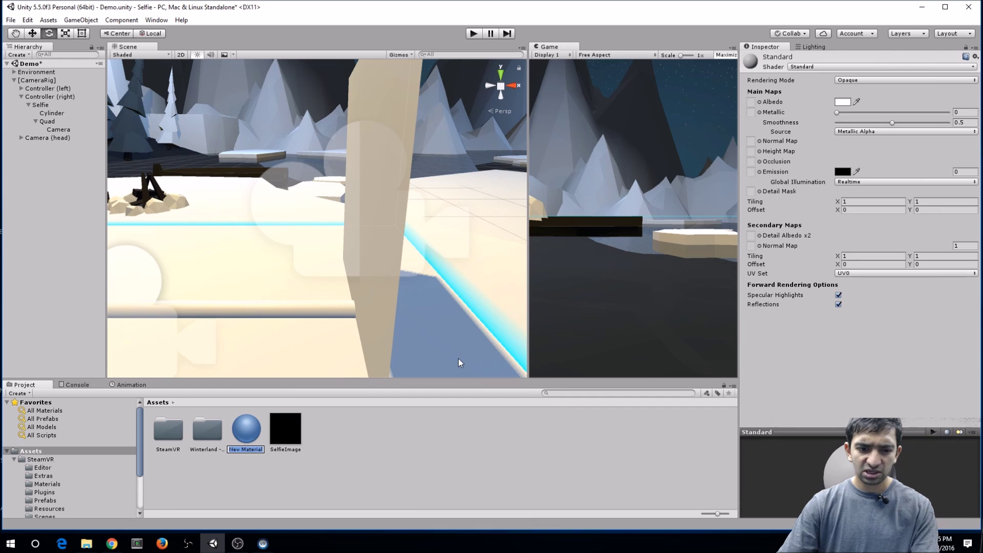
pyautogui.write('Image')
pyautogui.press('Return')
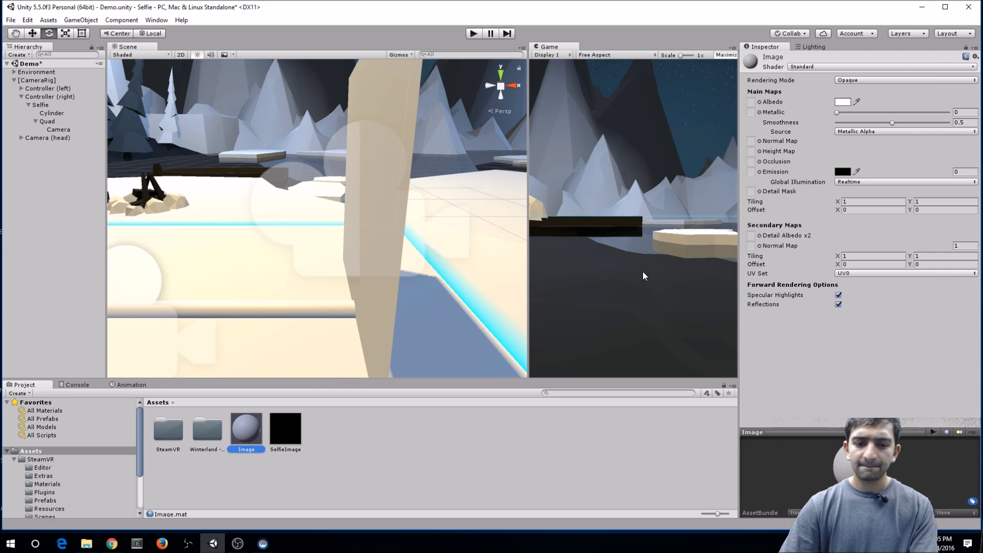
# Step: Set the Image material's shader to Unlit/Texture with SelfieImage as its base texture
pyautogui.click(852, 67)
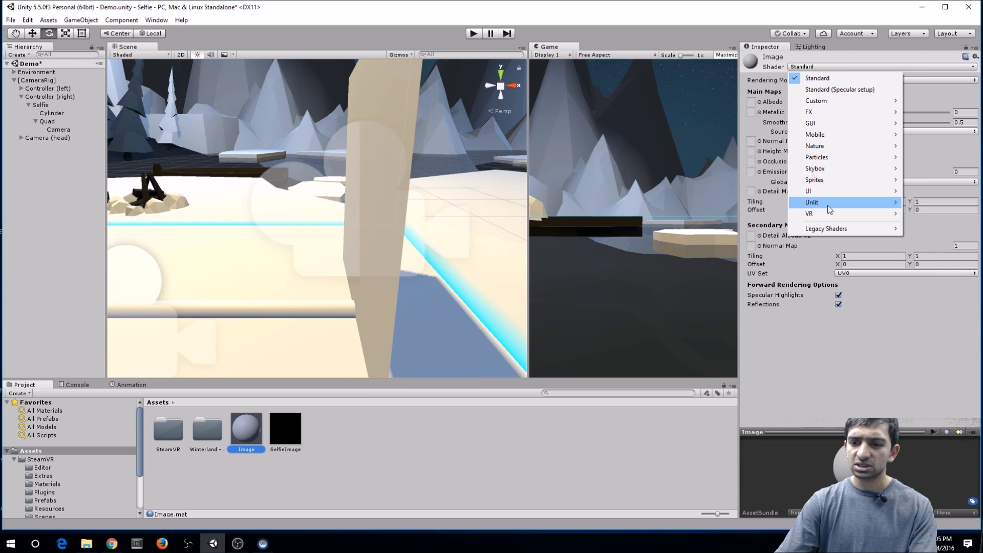
pyautogui.moveTo(829, 207)
pyautogui.click(749, 213)
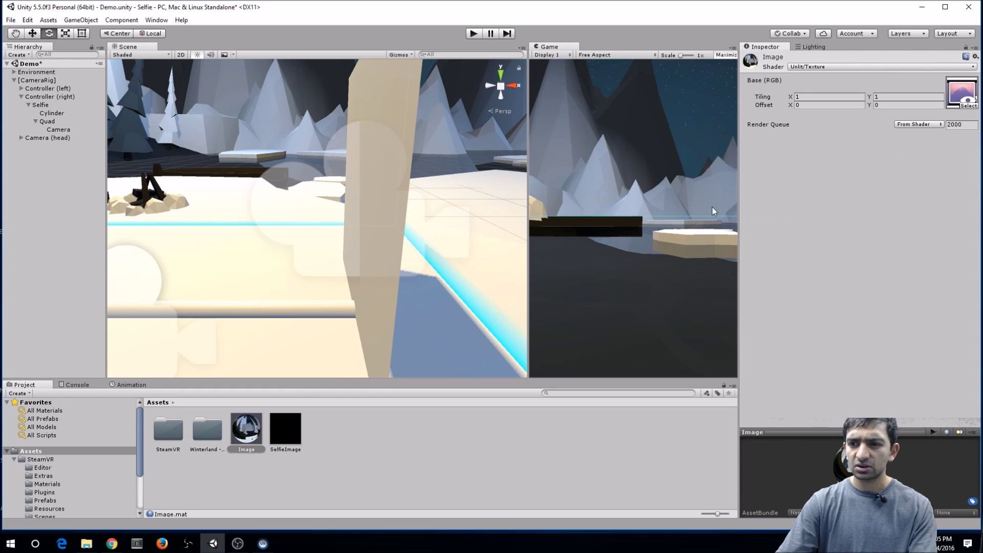
# Step: Apply the Image material to the selfie stick's Quad and inspect the picture on it
pyautogui.scroll(-5, 272, 246)
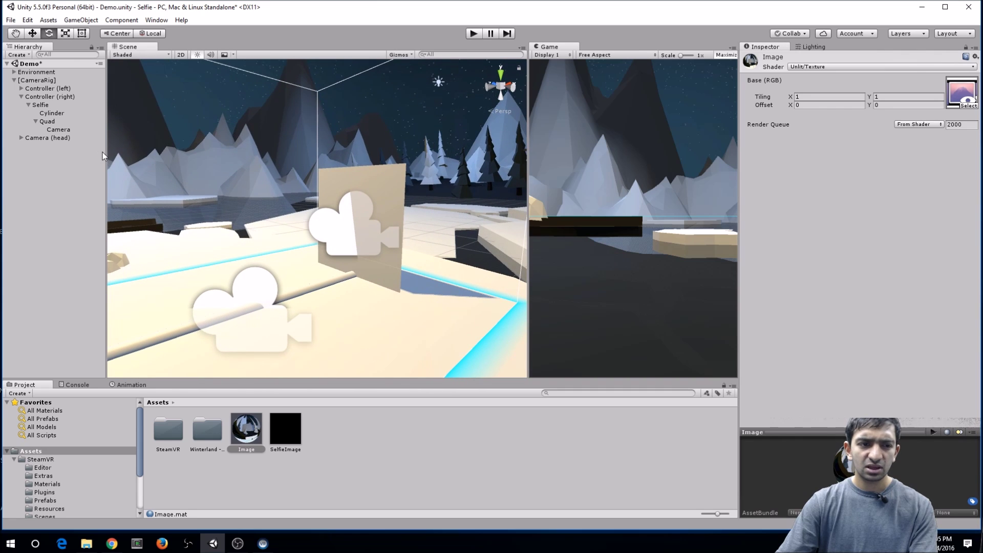
pyautogui.click(47, 121)
pyautogui.moveTo(246, 429); pyautogui.dragTo(474, 194)
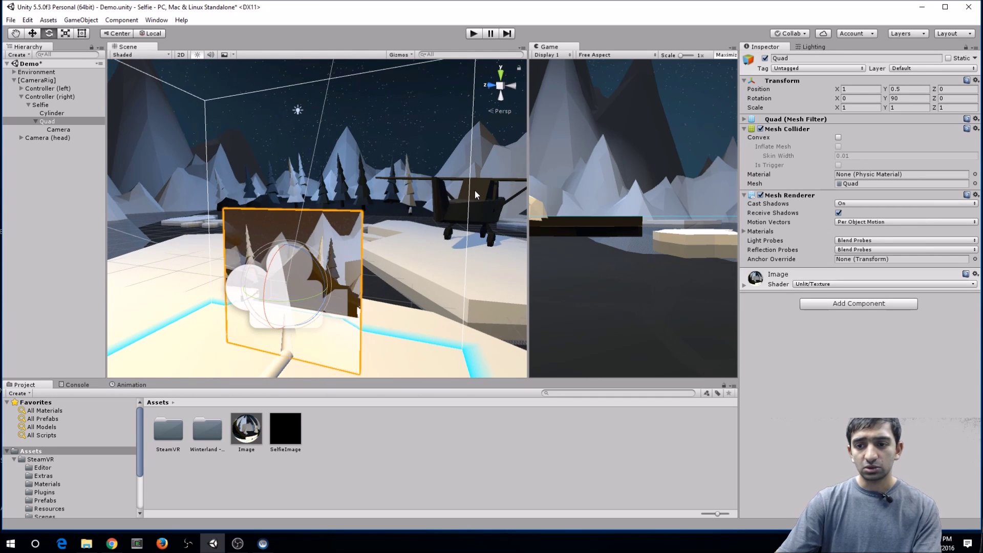
pyautogui.keyDown('alt'); pyautogui.moveTo(412, 180); pyautogui.dragTo(380, 180); pyautogui.keyUp('alt')
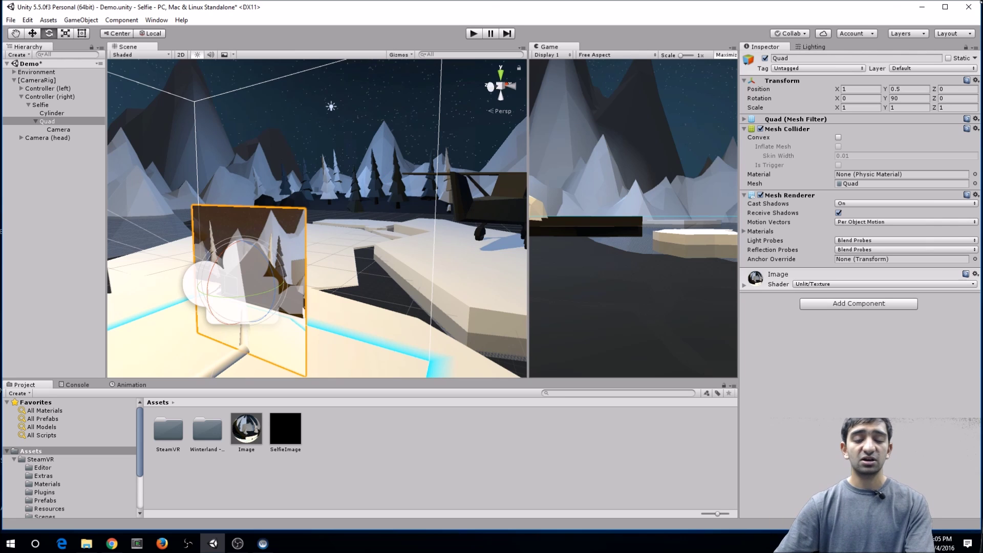
pyautogui.moveTo(380, 180)
pyautogui.keyDown('alt'); pyautogui.mouseDown()
pyautogui.moveTo(386, 149)
pyautogui.moveTo(370, 171)
pyautogui.mouseUp(); pyautogui.keyUp('alt')
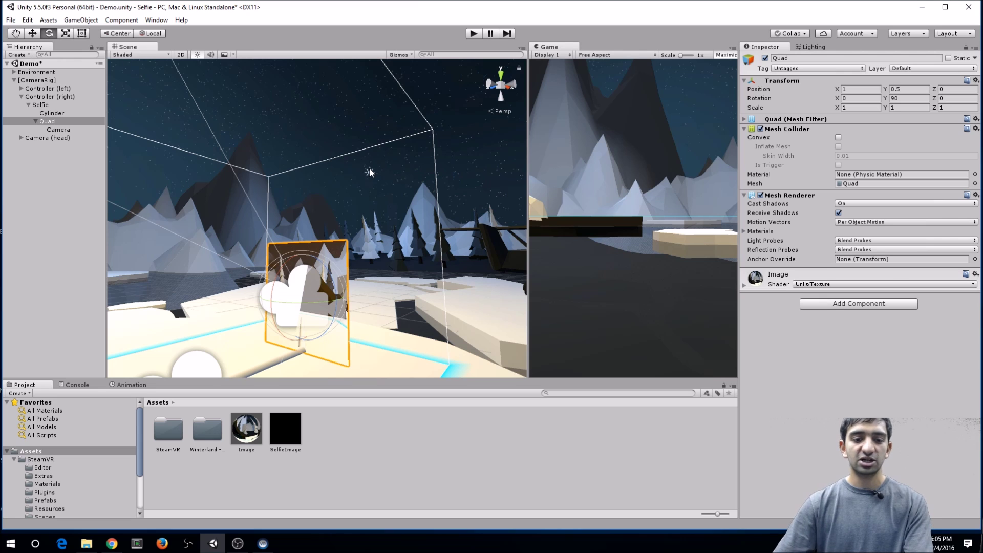
# Step: Set the SelfieImage render texture's size to 480 x 240
pyautogui.click(287, 421)
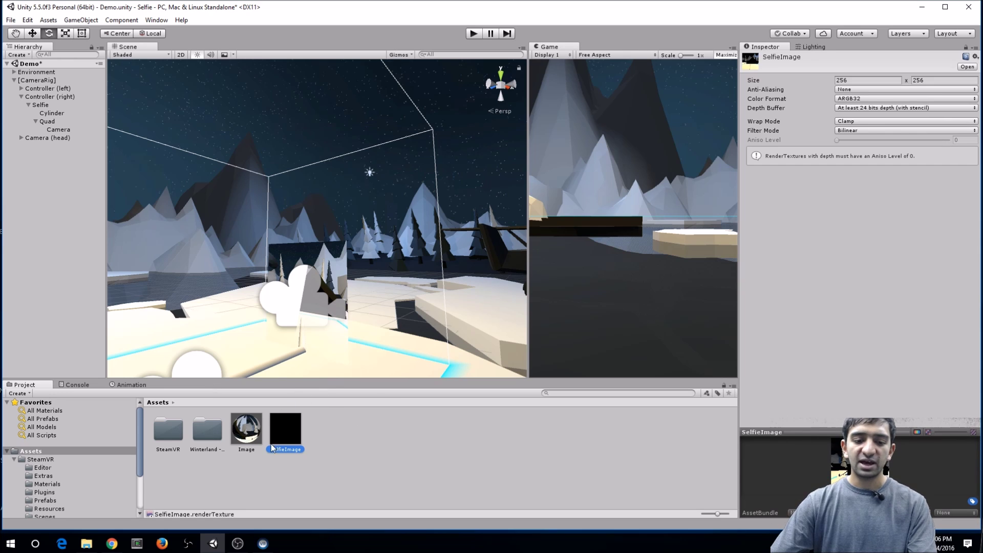
pyautogui.click(869, 81)
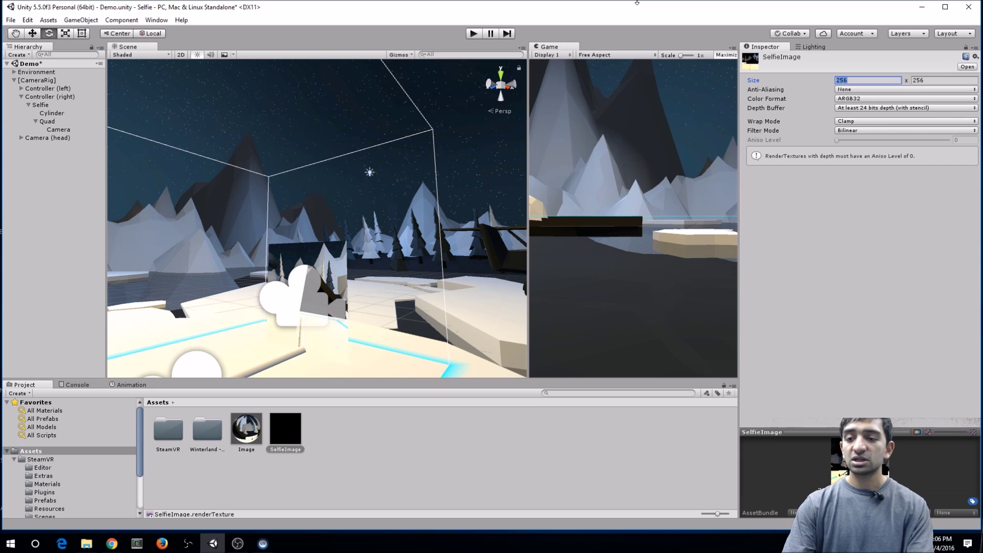
pyautogui.write('480')
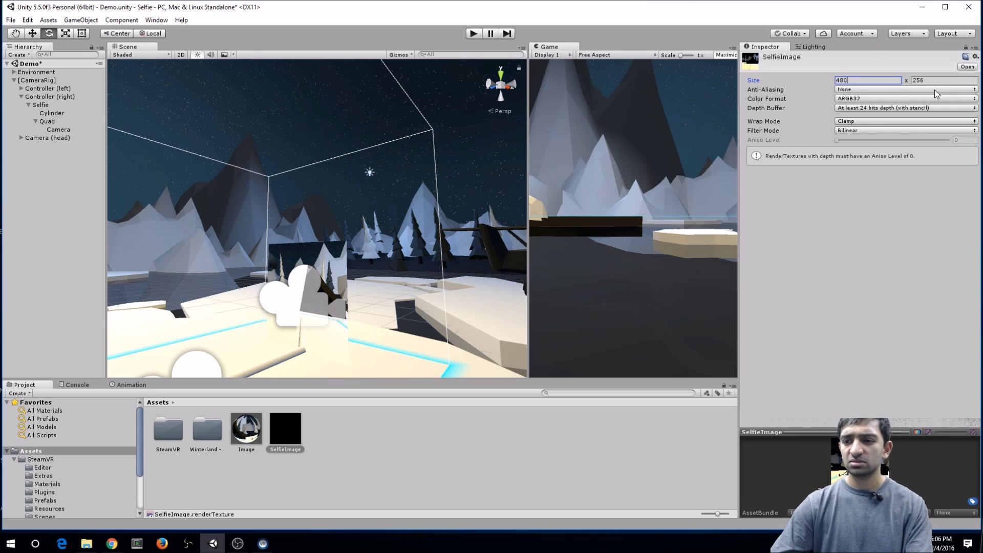
pyautogui.press('Tab')
pyautogui.write('240')
# Step: Set the SelfieImage render texture's anti-aliasing to 8 samples
pyautogui.click(860, 89)
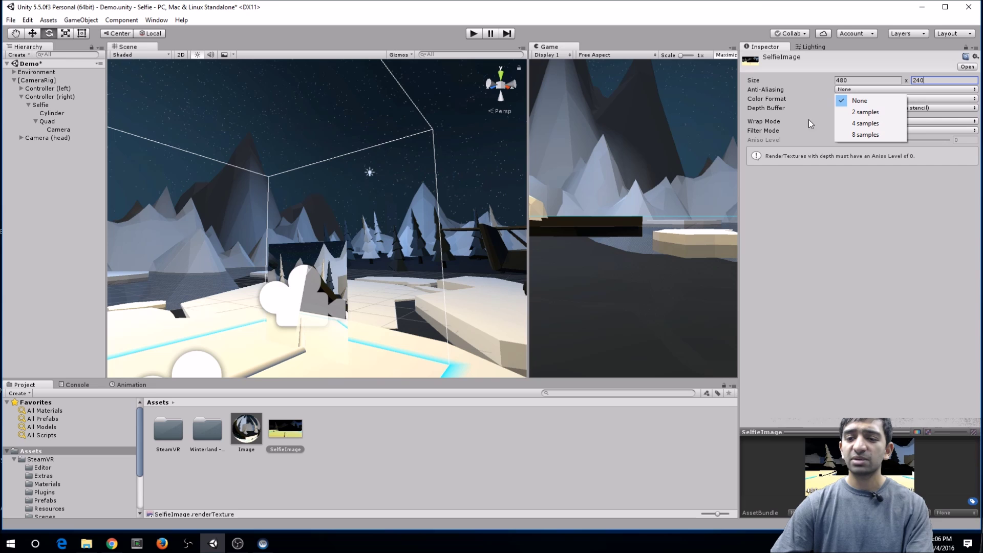
pyautogui.click(885, 123)
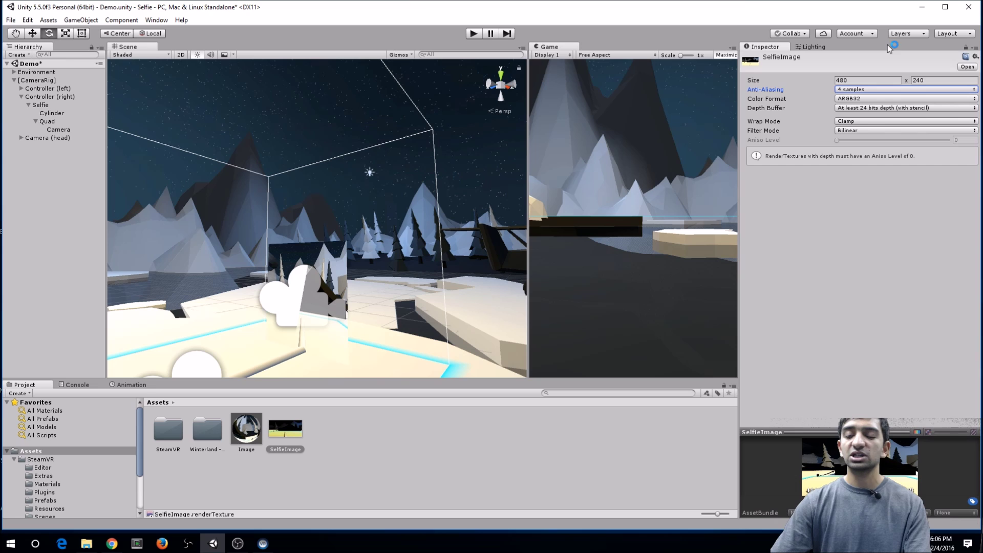
pyautogui.click(842, 90)
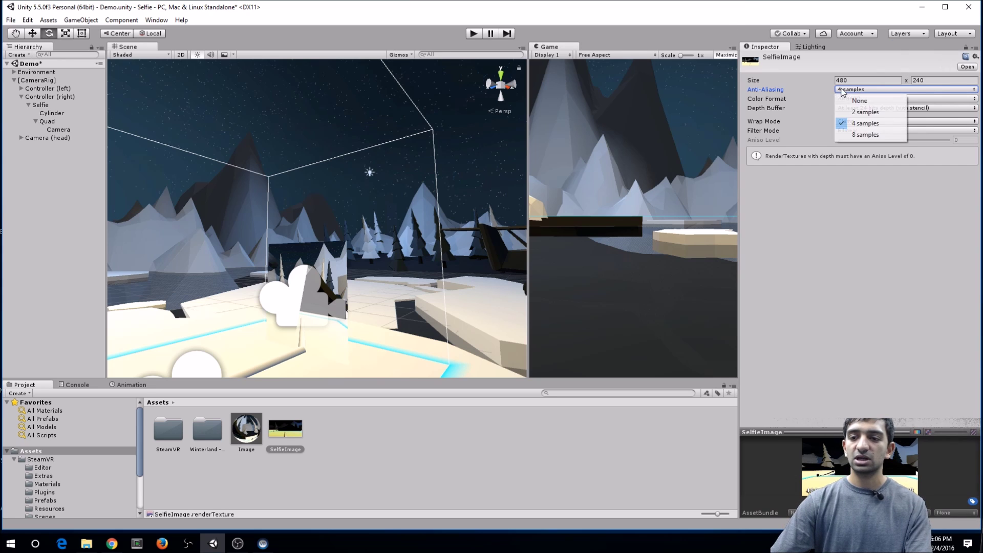
pyautogui.click(858, 137)
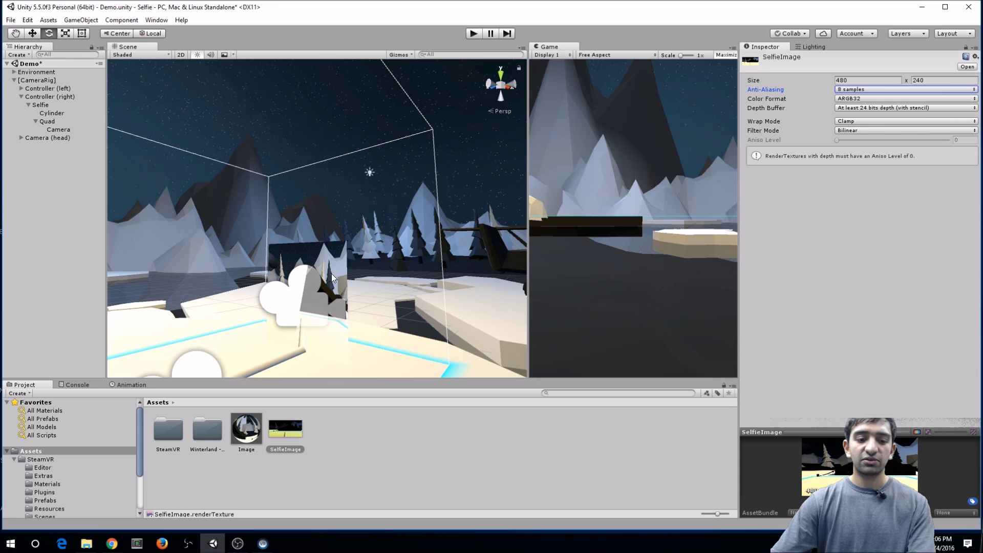
# Step: Set the Quad's X scale to 1.7 and inspect the widened picture on the selfie stick
pyautogui.click(49, 122)
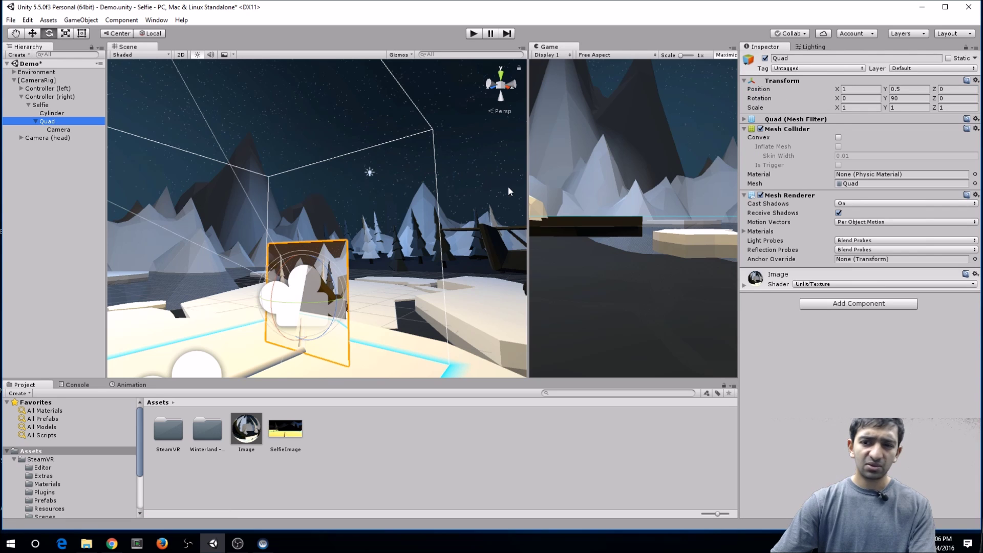
pyautogui.click(852, 107)
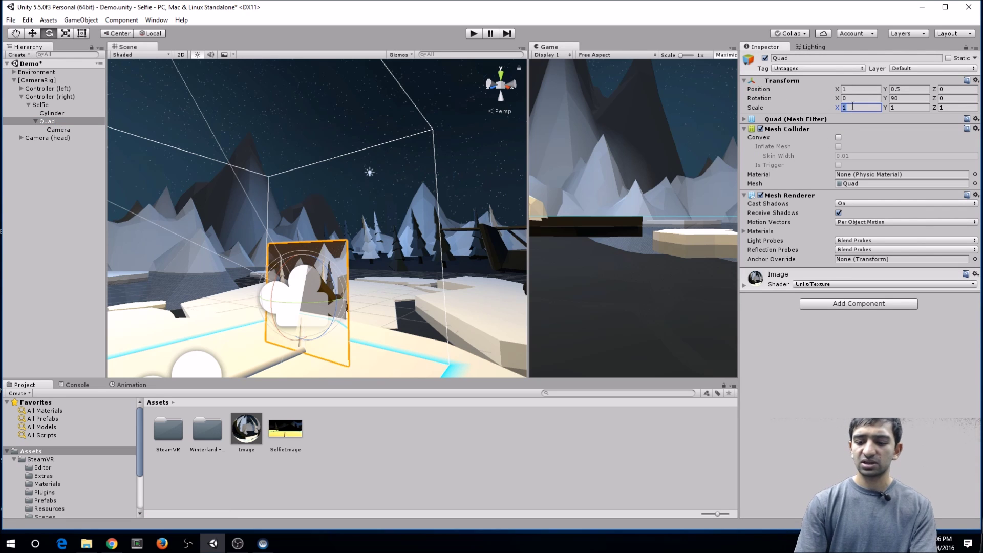
pyautogui.write('1.7')
pyautogui.keyDown('alt'); pyautogui.moveTo(361, 184); pyautogui.dragTo(434, 209); pyautogui.keyUp('alt')
pyautogui.scroll(-5, 437, 210)
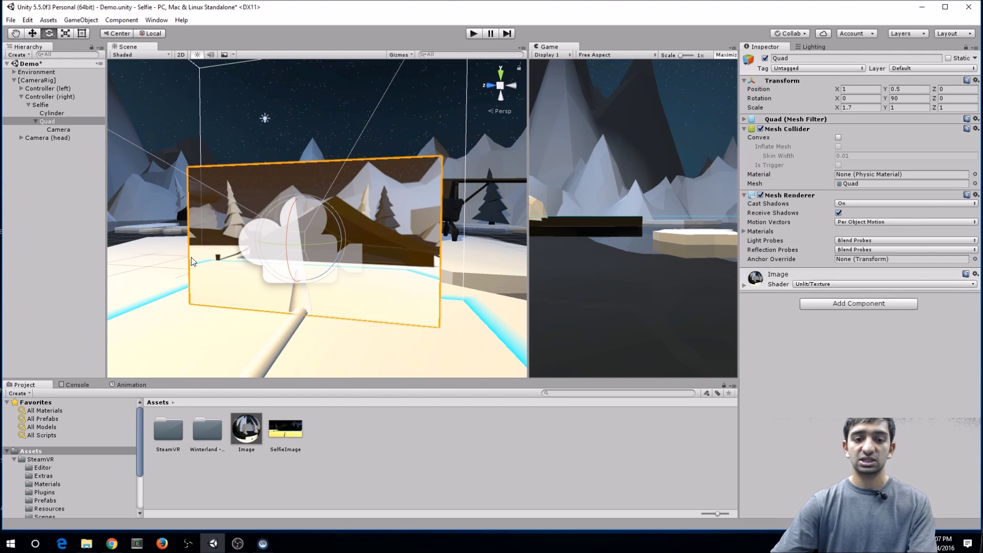
pyautogui.keyDown('alt'); pyautogui.moveTo(346, 186); pyautogui.dragTo(290, 224); pyautogui.keyUp('alt')
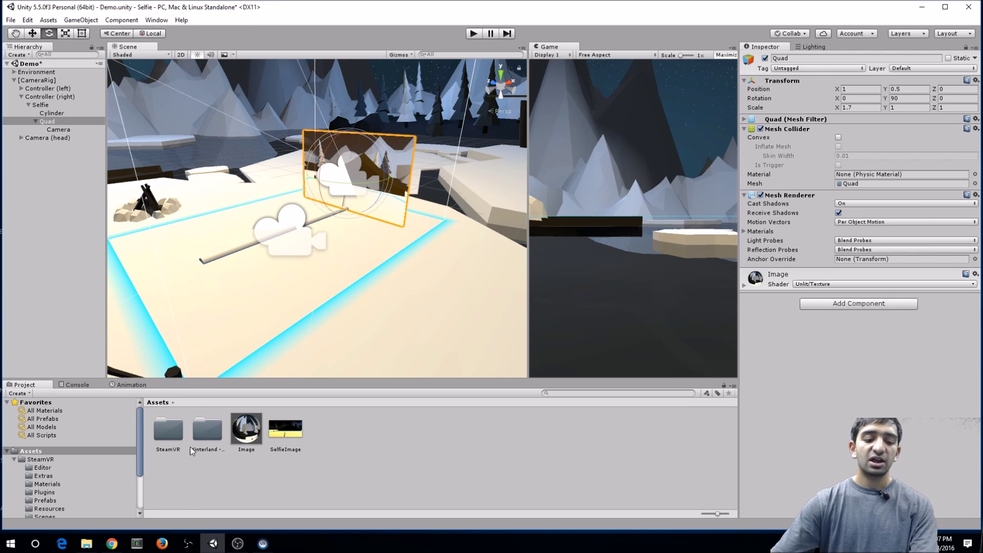
# Step: Switch to Chrome and examine the HiResScreenShots script in the Unity Answers thread's best answer, including its resolution fields and LateUpdate code
pyautogui.click(112, 544)
pyautogui.scroll(7, 327, 385)
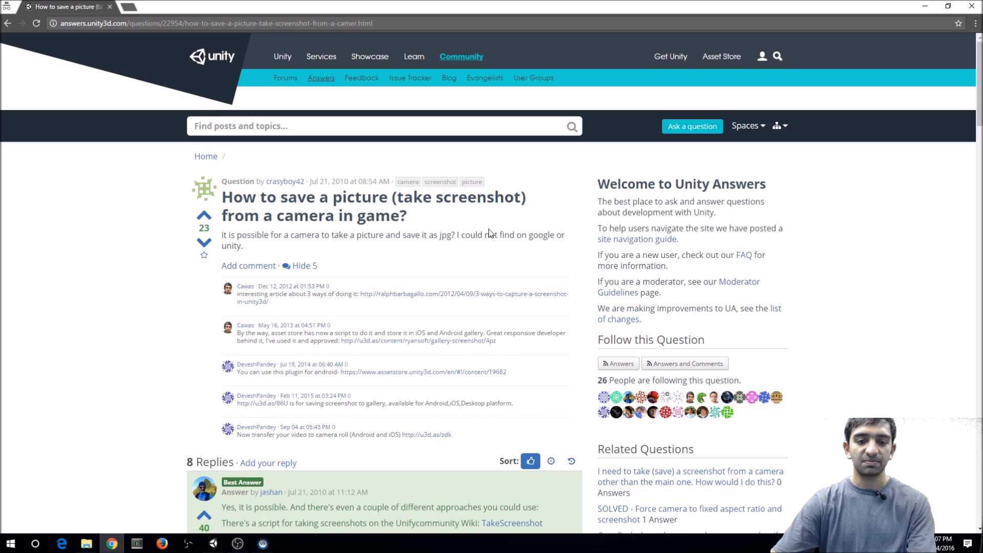
pyautogui.scroll(-5, 476, 232)
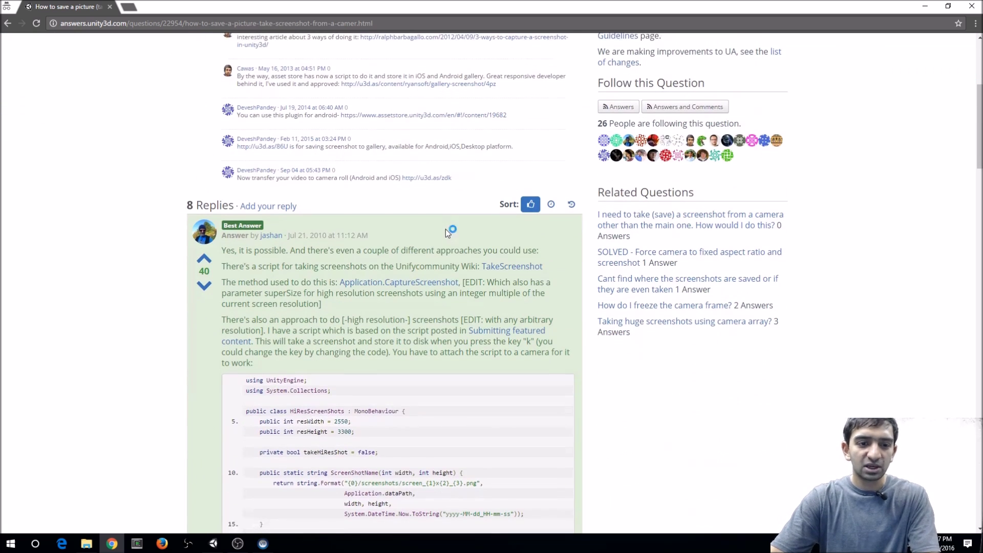
pyautogui.scroll(-4, 459, 228)
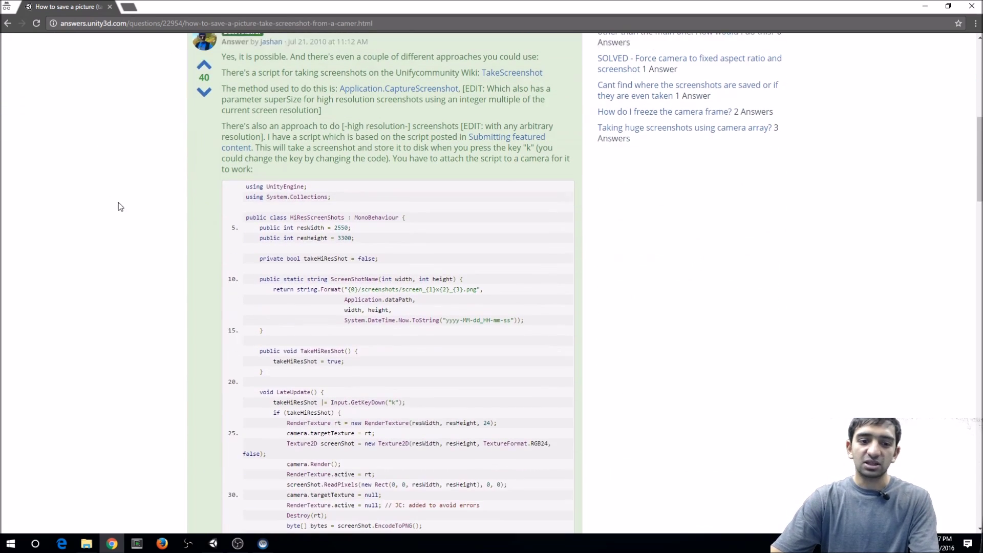
pyautogui.scroll(-1, 397, 474)
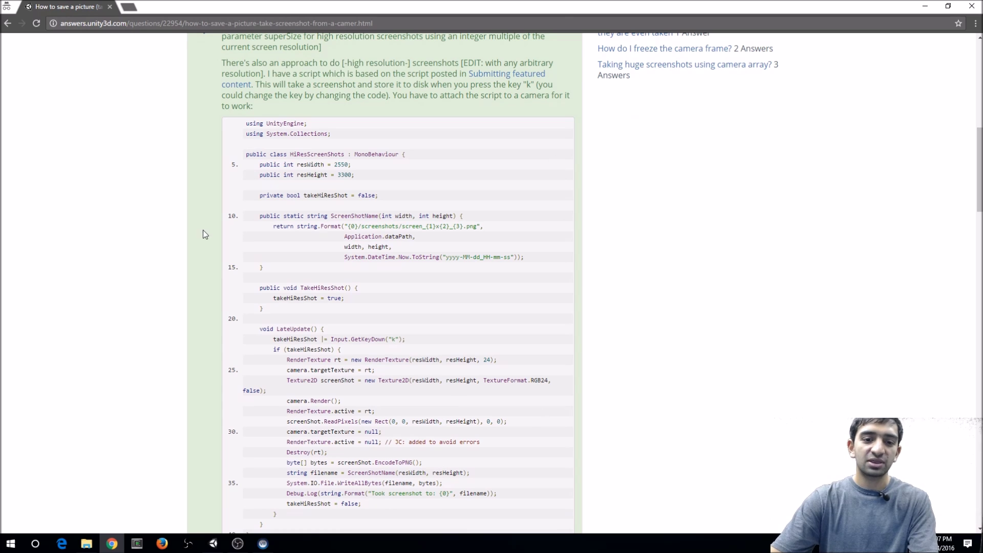
pyautogui.scroll(-3, 156, 431)
pyautogui.scroll(2, 229, 288)
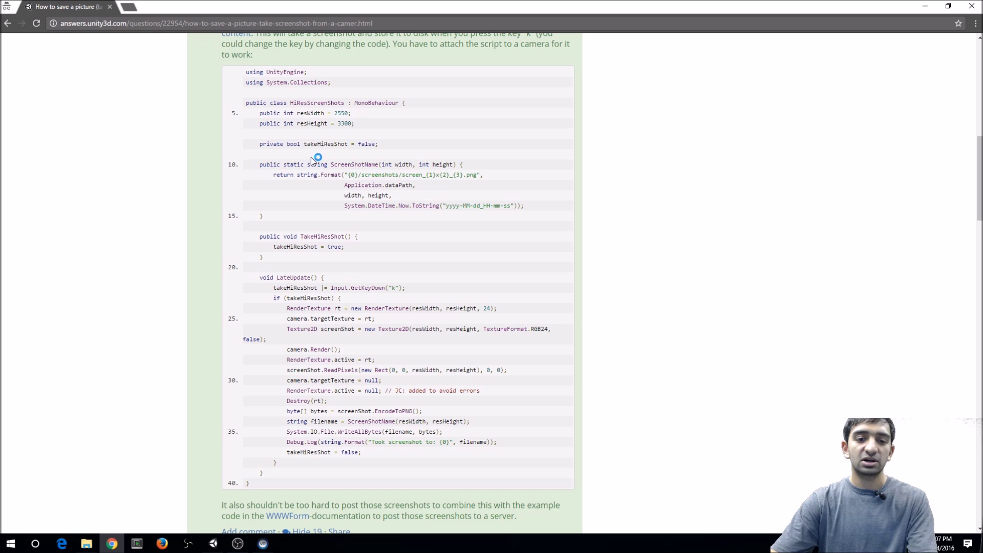
pyautogui.moveTo(300, 113); pyautogui.dragTo(384, 127)
pyautogui.click(386, 131)
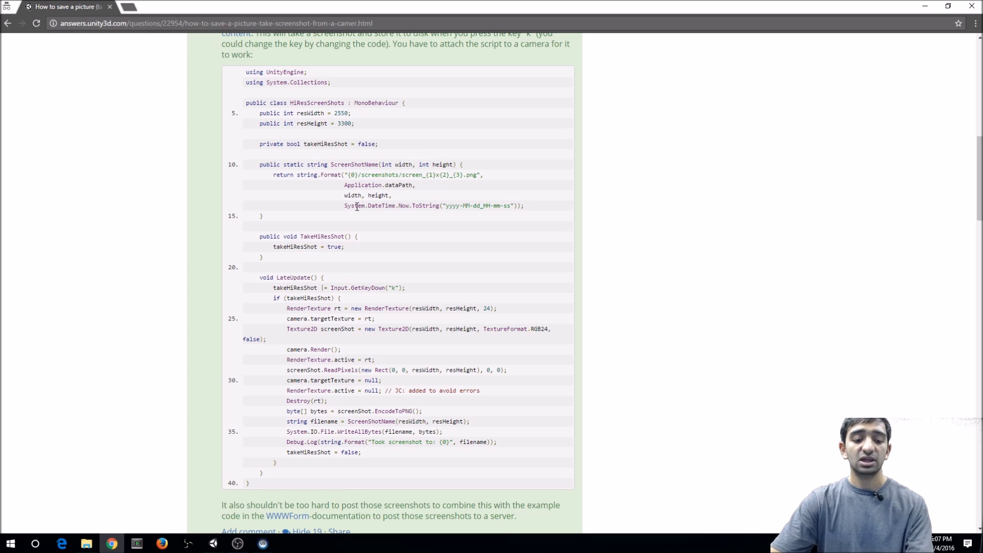
pyautogui.scroll(-1, 357, 207)
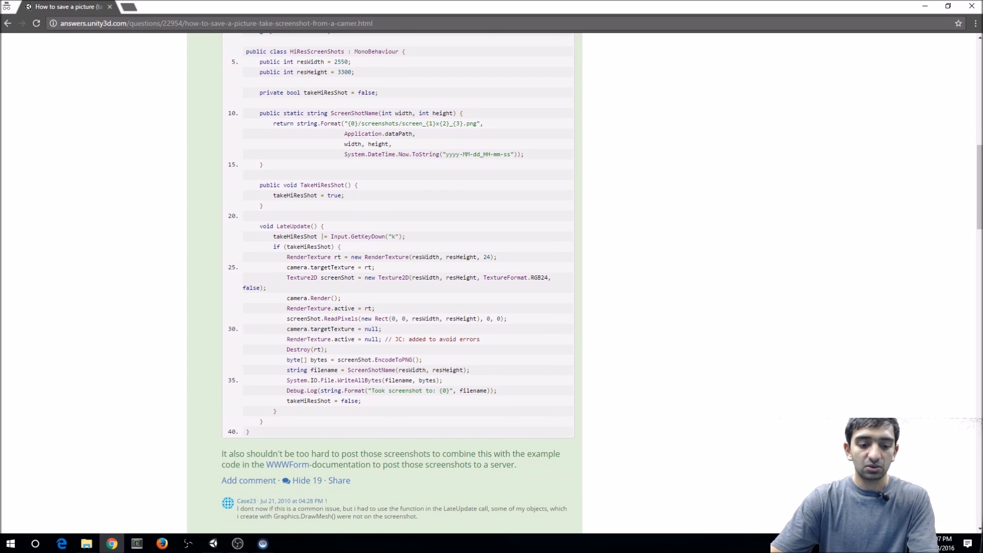
# Step: Switch back to Unity, create a C# script named HiResImage in the root Assets folder, and open it for editing
pyautogui.click(213, 543)
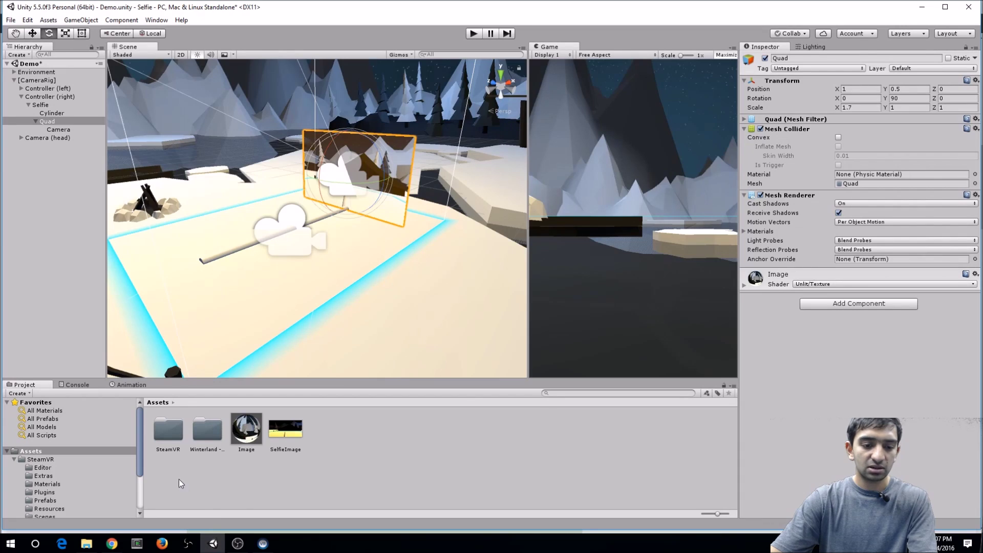
pyautogui.rightClick(366, 476)
pyautogui.moveTo(450, 280)
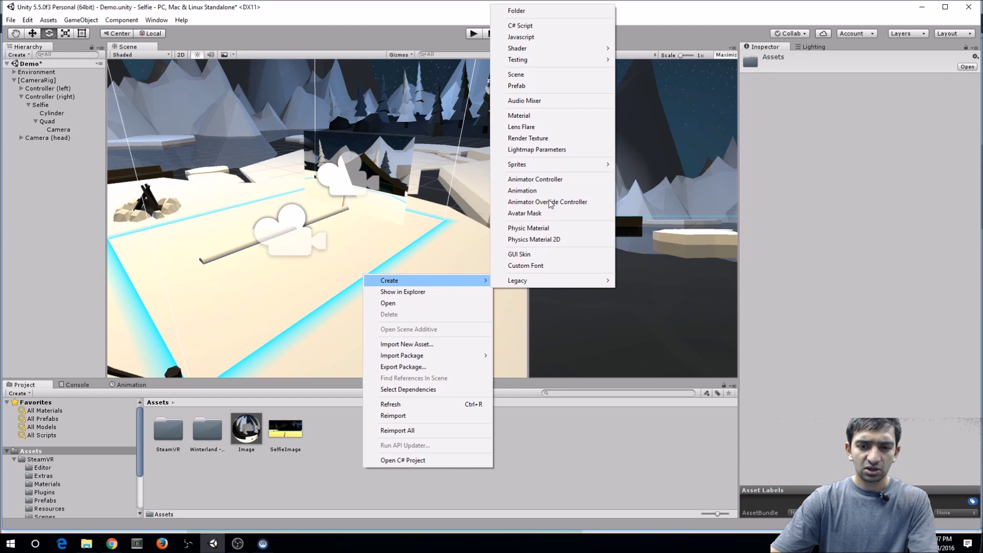
pyautogui.click(568, 26)
pyautogui.write('HiResImage')
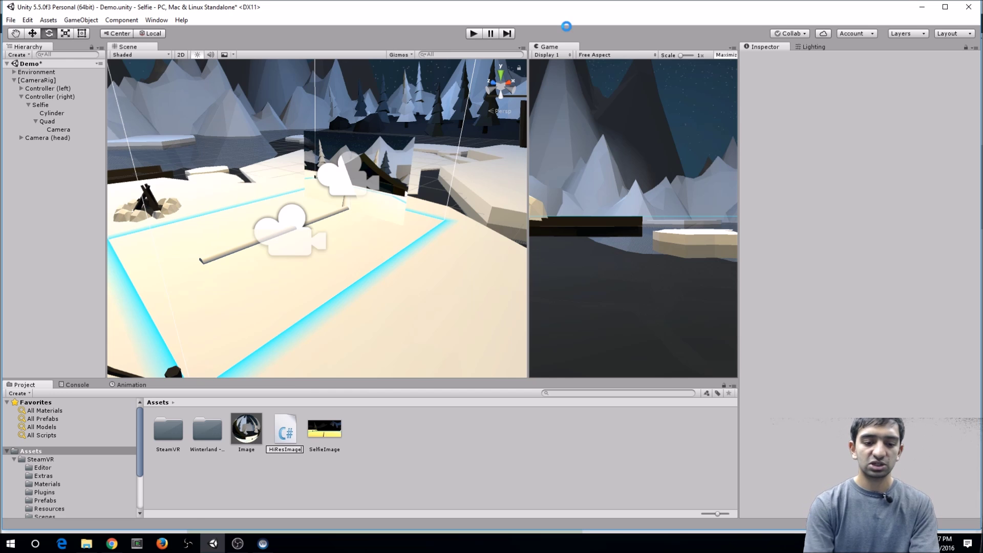
pyautogui.press('Return')
pyautogui.doubleClick(247, 427)
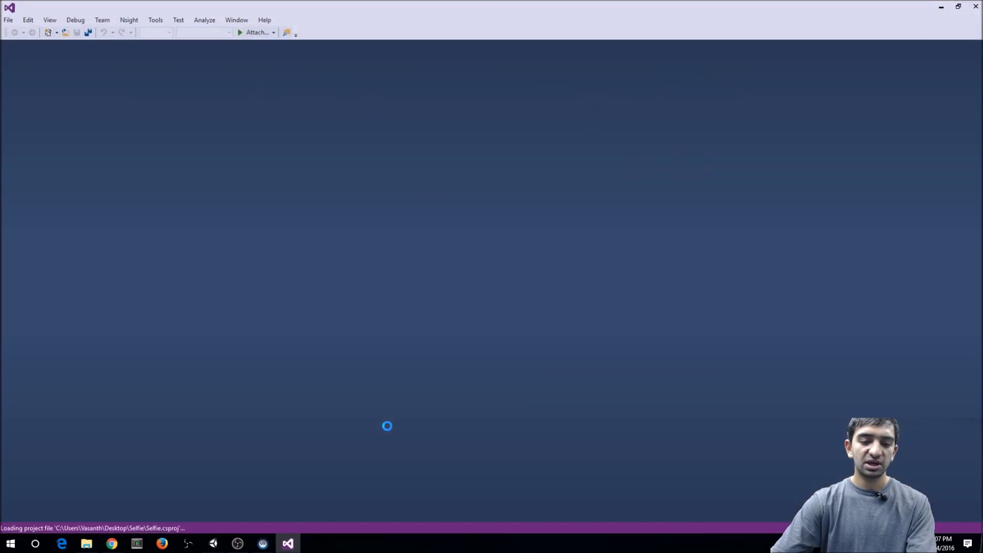
# Step: Replace the Start and Update methods in HiResImage.cs with the class body copied from the HiResScreenShots answer in Chrome
pyautogui.click(112, 543)
pyautogui.moveTo(282, 422); pyautogui.dragTo(245, 214)
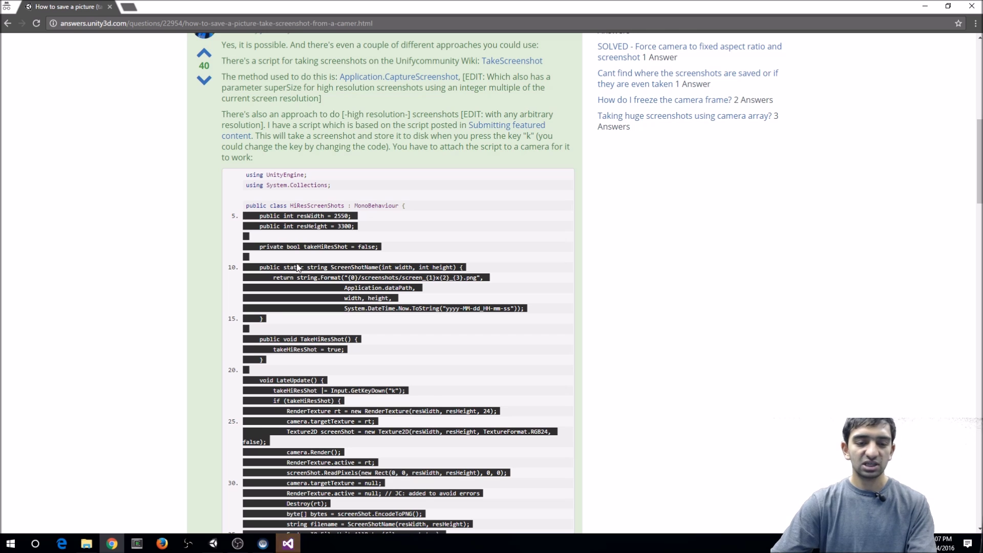
pyautogui.hotkey('alt', 'Tab')
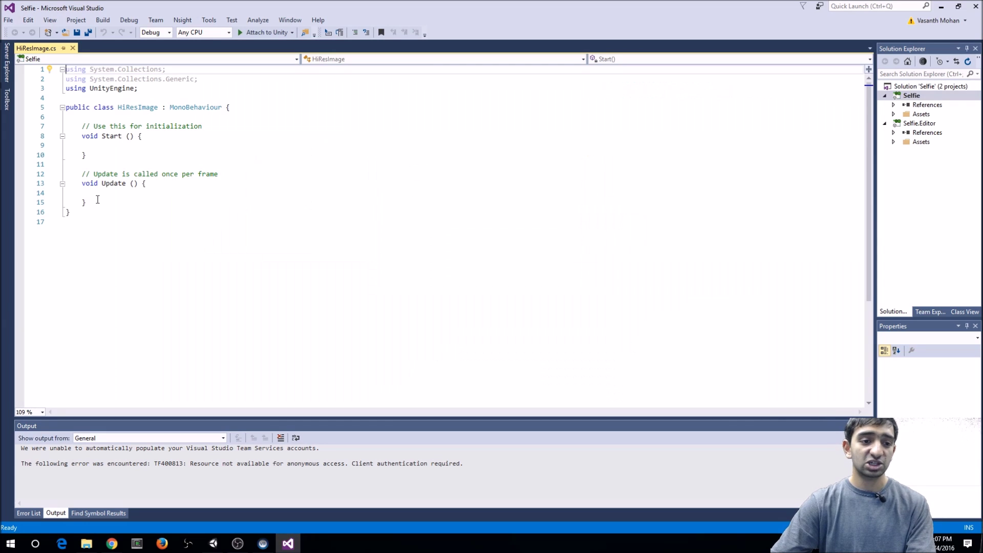
pyautogui.moveTo(98, 199); pyautogui.dragTo(65, 126)
pyautogui.hotkey('ctrl', 'v')
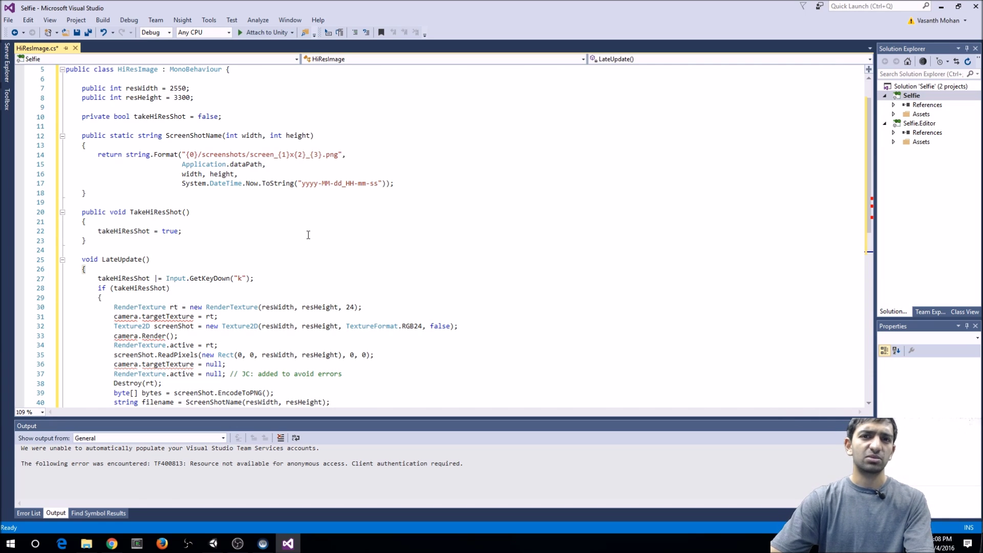
pyautogui.scroll(-1, 306, 235)
pyautogui.scroll(2, 305, 235)
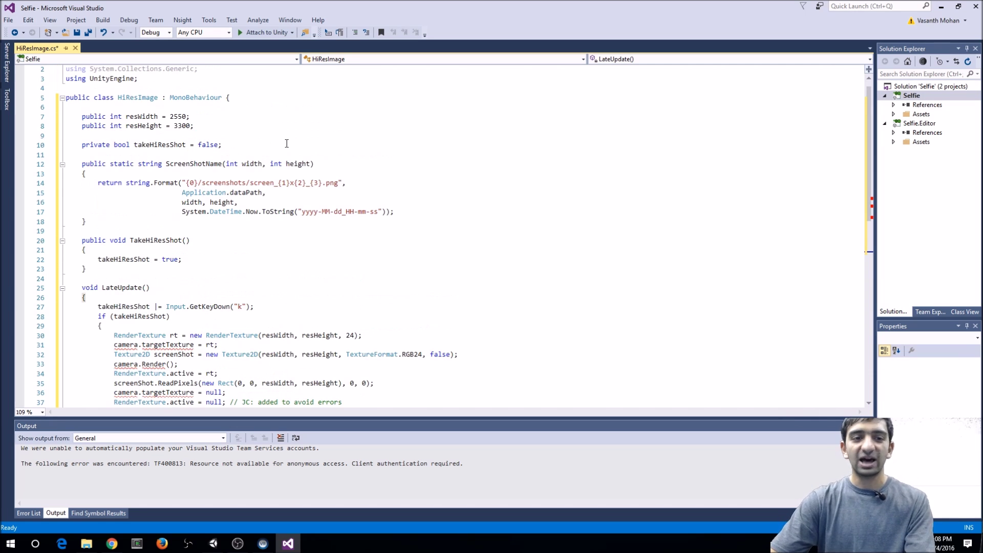
# Step: Declare a public Camera field named camera below the resolution fields in HiResImage.cs and save the script
pyautogui.click(238, 139)
pyautogui.press('Return')
pyautogui.press('Return')
pyautogui.press('Up')
pyautogui.write('publu')
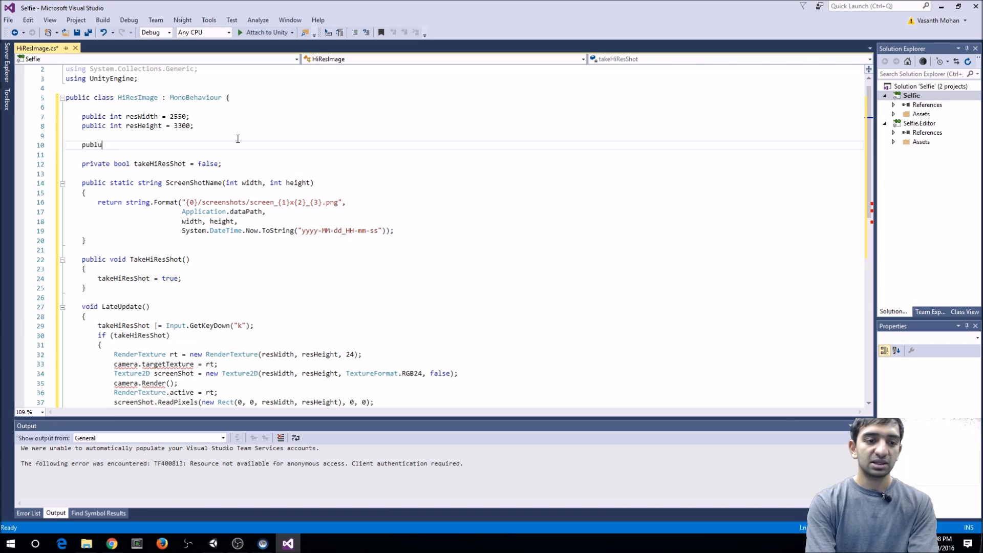
pyautogui.press('BackSpace')
pyautogui.write('ic ')
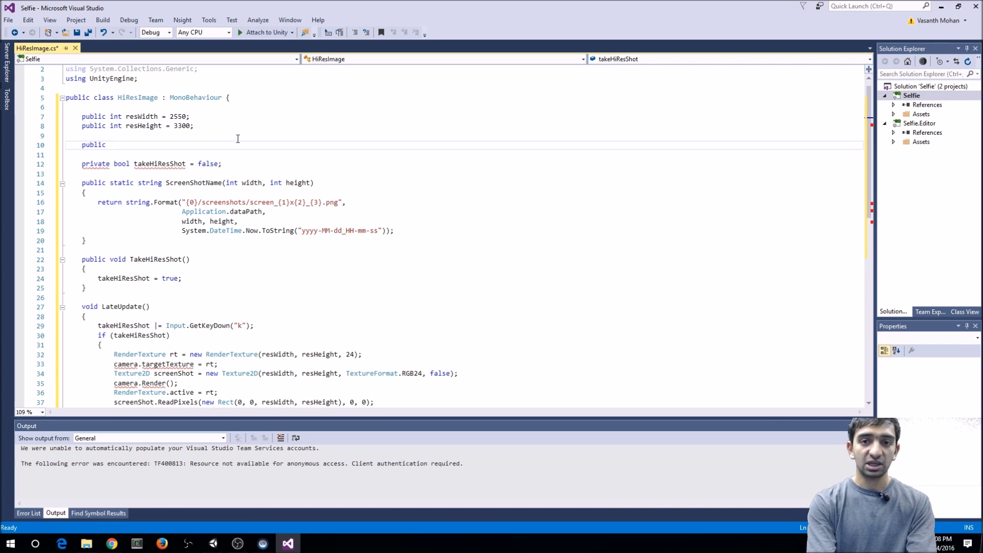
pyautogui.write('Camera camera;')
pyautogui.hotkey('ctrl', 's')
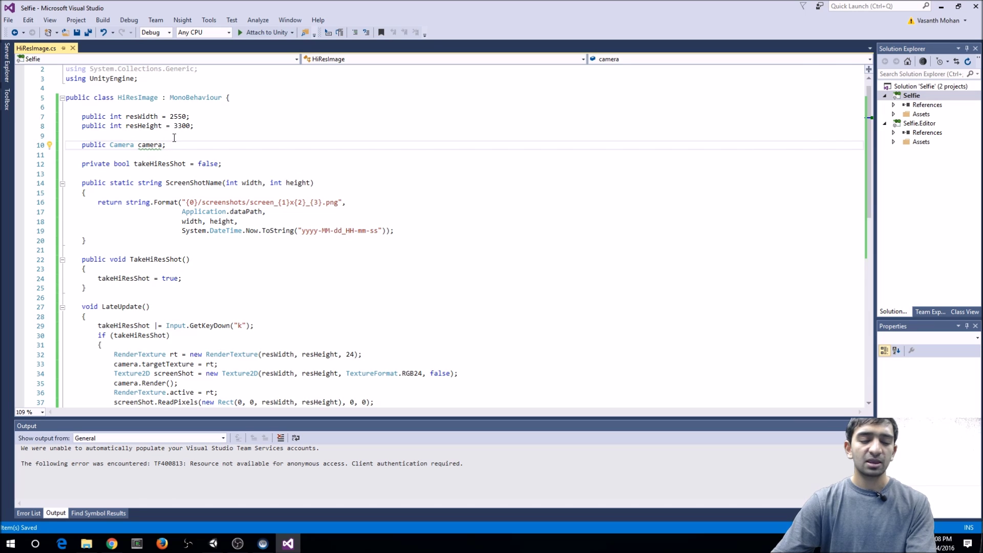
# Step: Declare a public SteamVR_TrackedObject field named controller above the camera field and save the script
pyautogui.click(161, 127)
pyautogui.press('End')
pyautogui.press('Return')
pyautogui.press('Return')
pyautogui.write('public SteamVR')
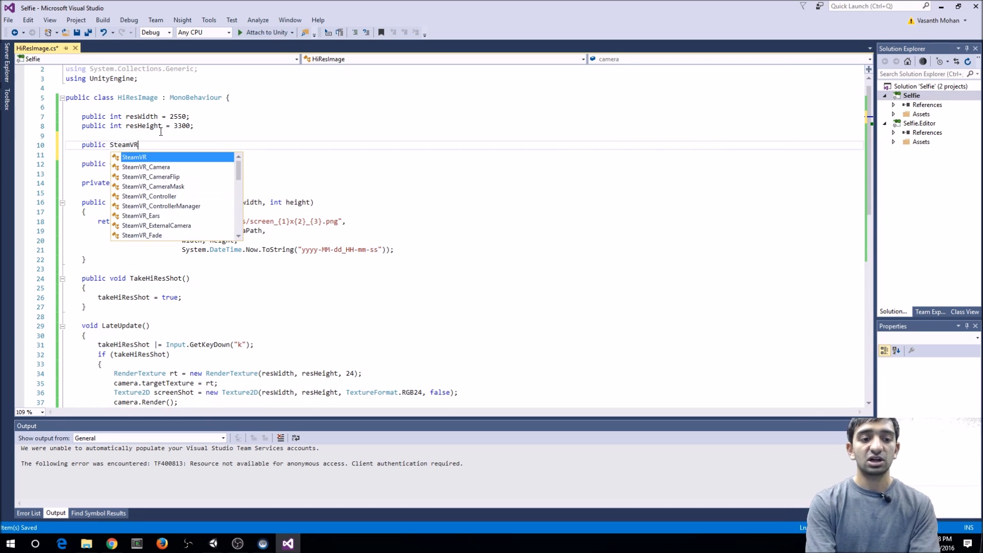
pyautogui.write('_Track')
pyautogui.press('Down')
pyautogui.press('Down')
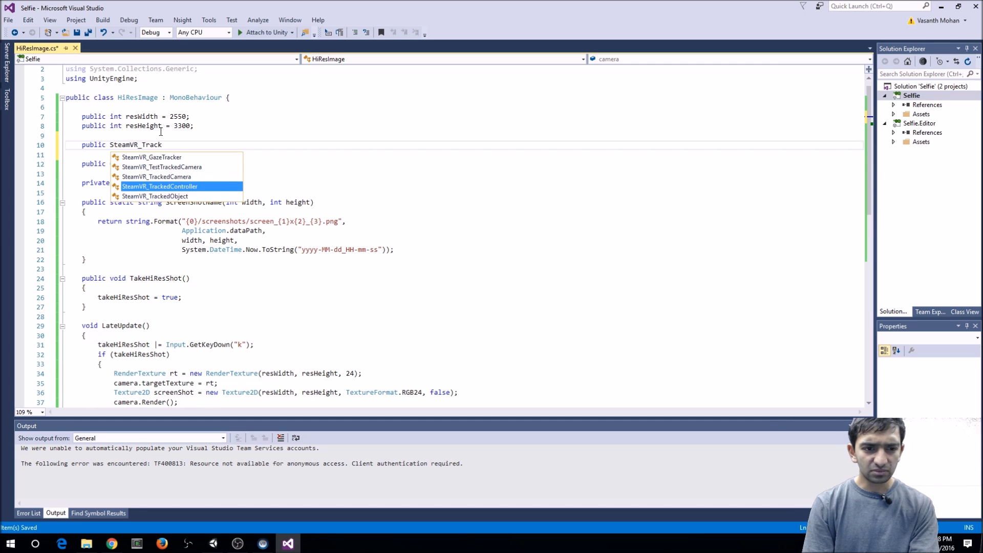
pyautogui.write('controller;')
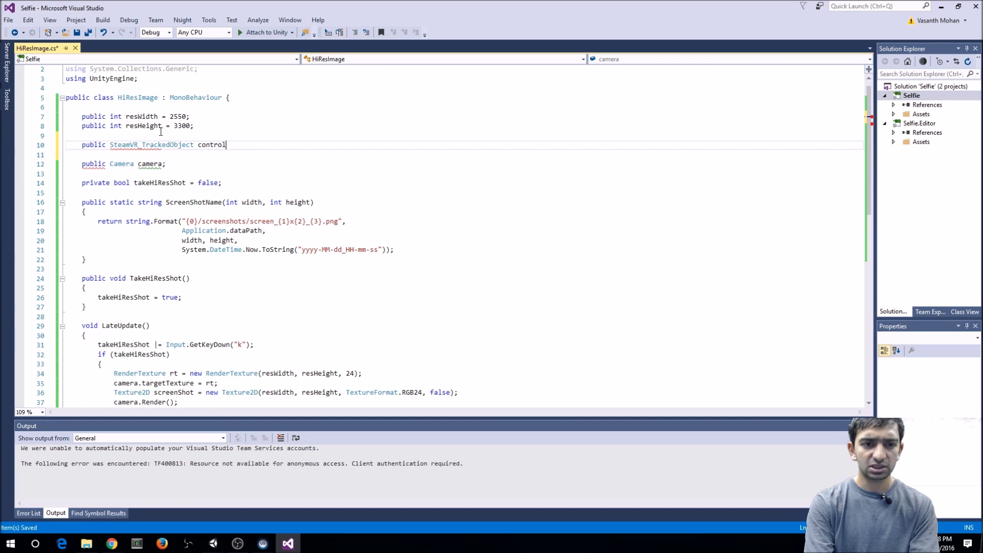
pyautogui.hotkey('ctrl', 's')
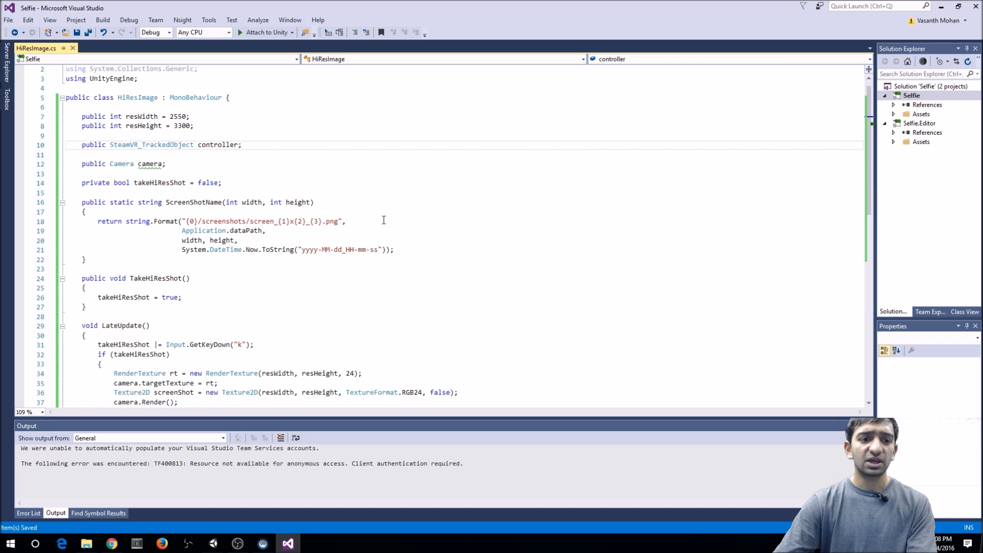
# Step: Duplicate the RenderTexture rt declaration as the first line inside LateUpdate's if block, name the copy original, and save
pyautogui.scroll(-2, 345, 175)
pyautogui.scroll(-1, 277, 299)
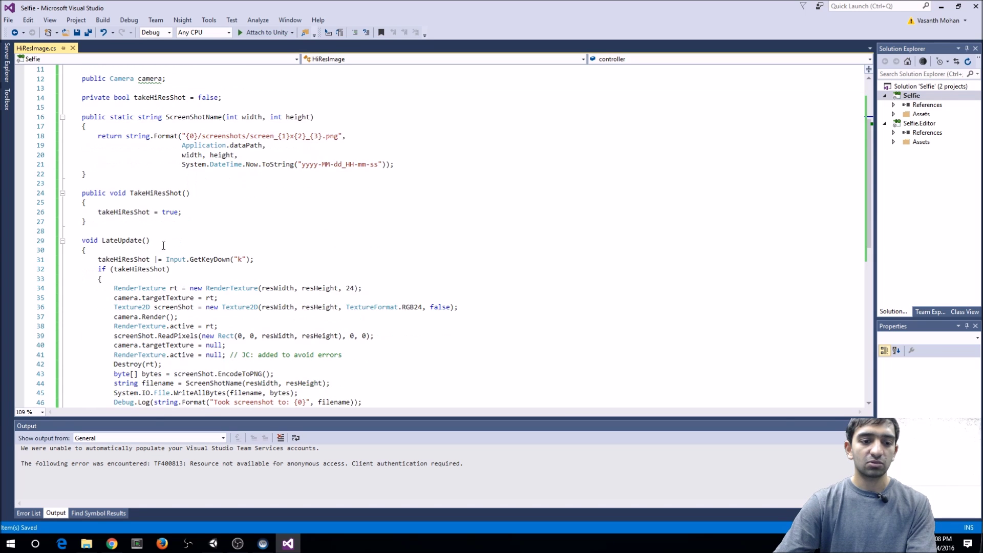
pyautogui.scroll(2, 169, 289)
pyautogui.click(152, 128)
pyautogui.scroll(-4, 235, 149)
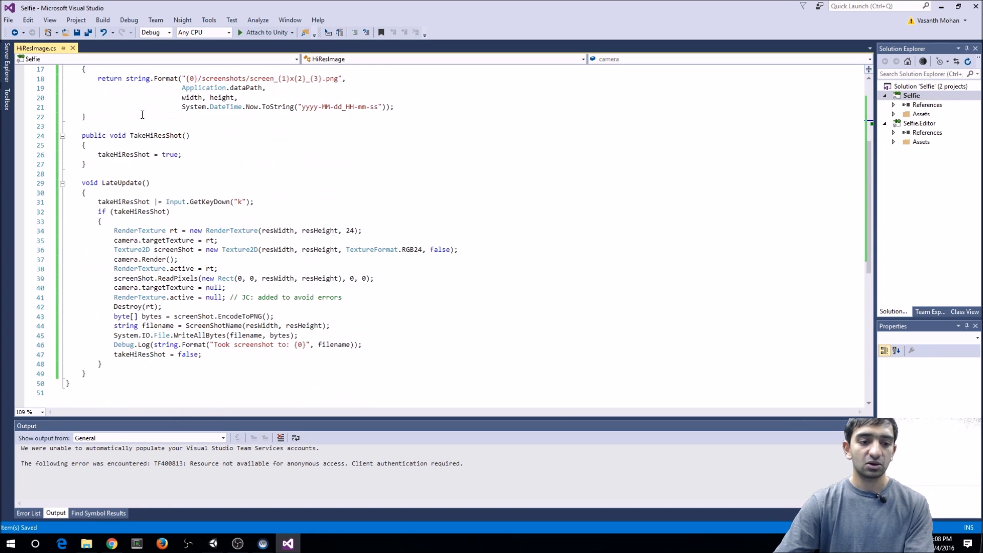
pyautogui.scroll(1, 232, 290)
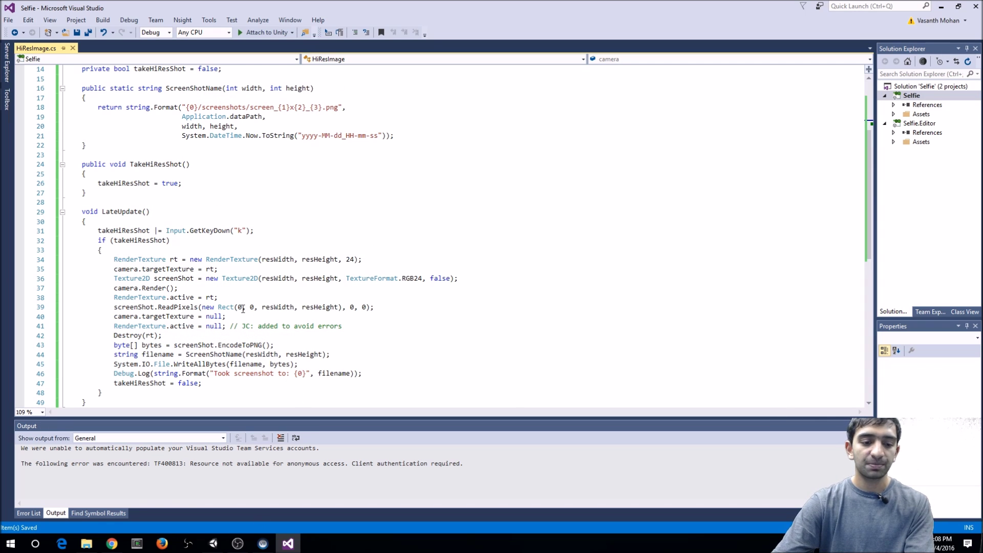
pyautogui.click(147, 250)
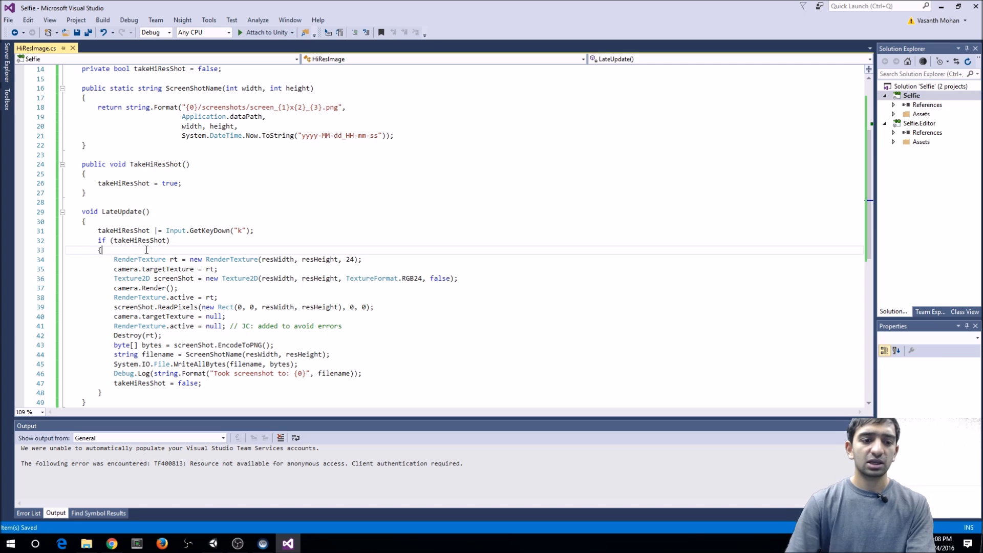
pyautogui.press('Return')
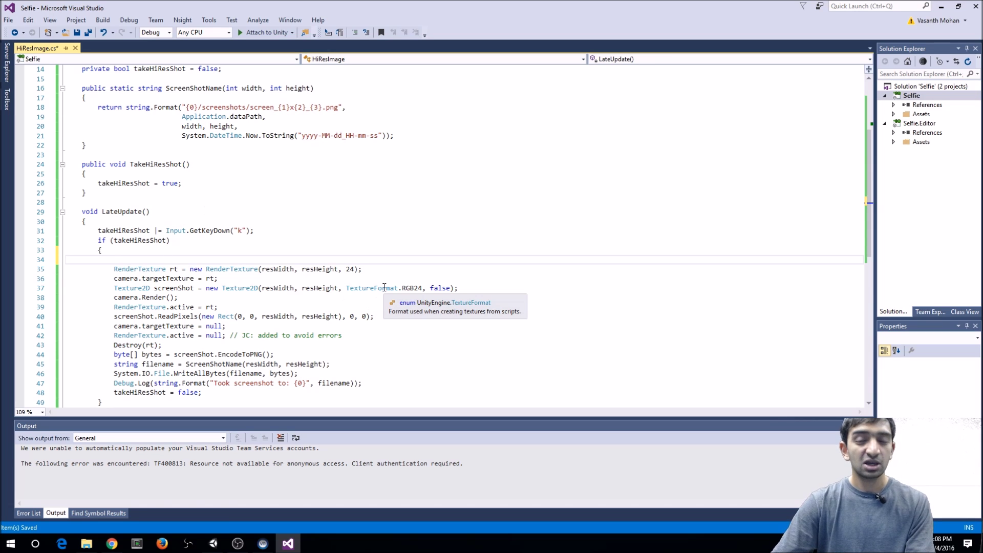
pyautogui.moveTo(362, 269); pyautogui.dragTo(115, 269)
pyautogui.hotkey('ctrl', 'c')
pyautogui.click(154, 262)
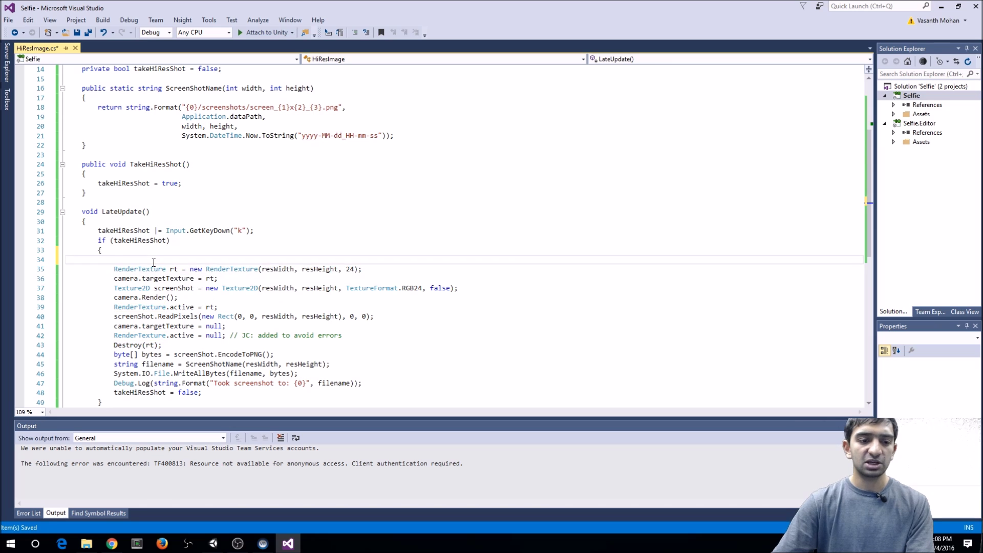
pyautogui.hotkey('ctrl', 'v')
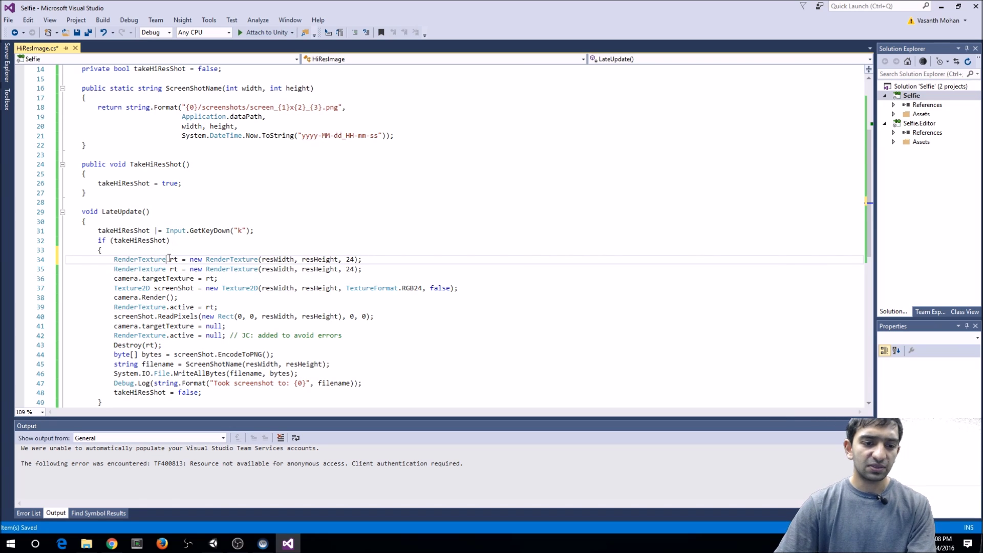
pyautogui.doubleClick(174, 259)
pyautogui.write('iginal')
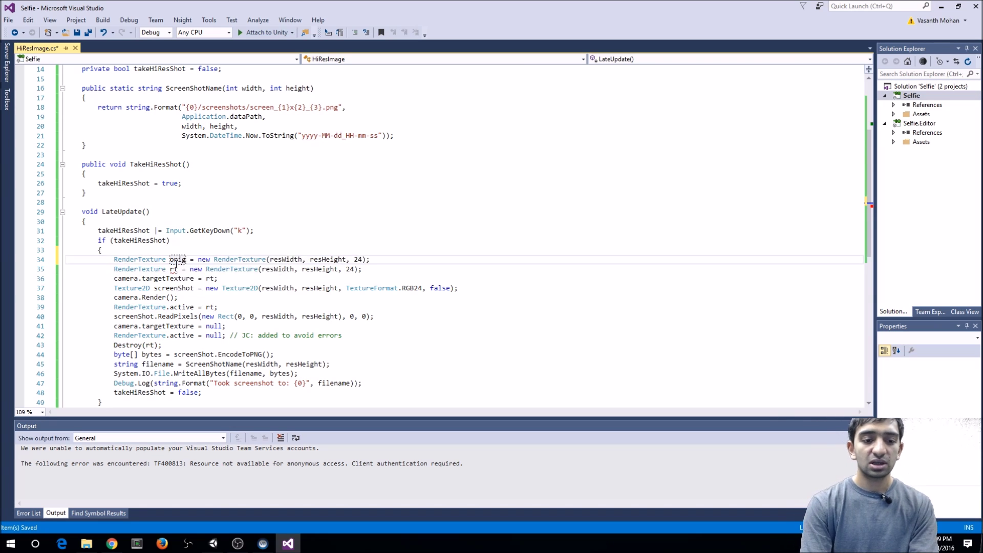
pyautogui.hotkey('ctrl', 's')
# Step: Replace the value assigned to the original variable with camera.targetTexture
pyautogui.doubleClick(191, 260)
pyautogui.moveTo(213, 259); pyautogui.dragTo(381, 259)
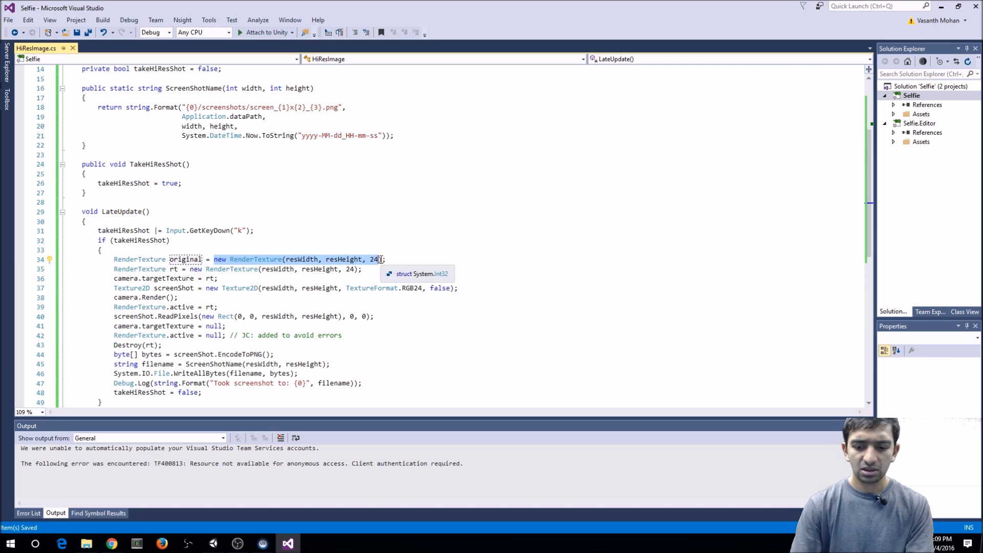
pyautogui.write('camera.t')
pyautogui.write('argetTexture\\')
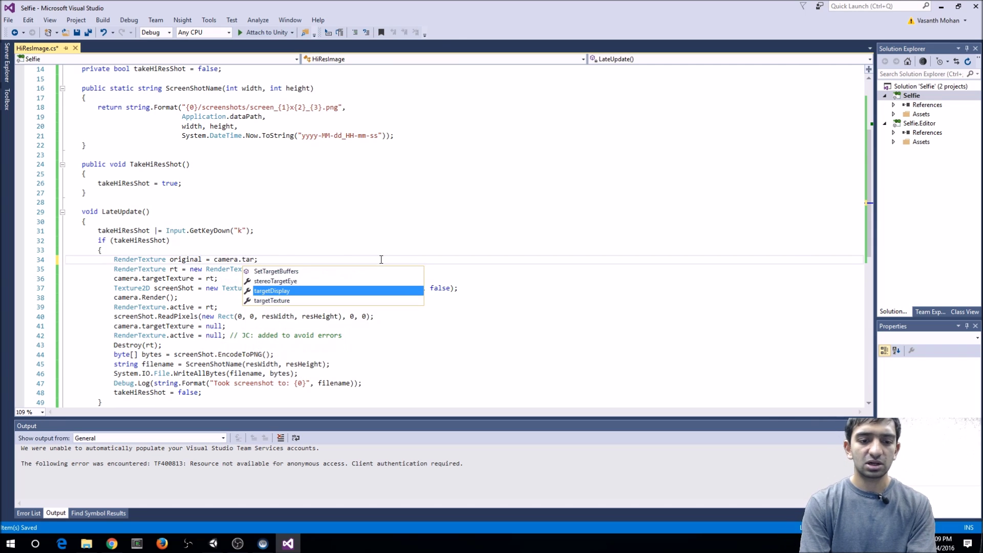
pyautogui.press('BackSpace')
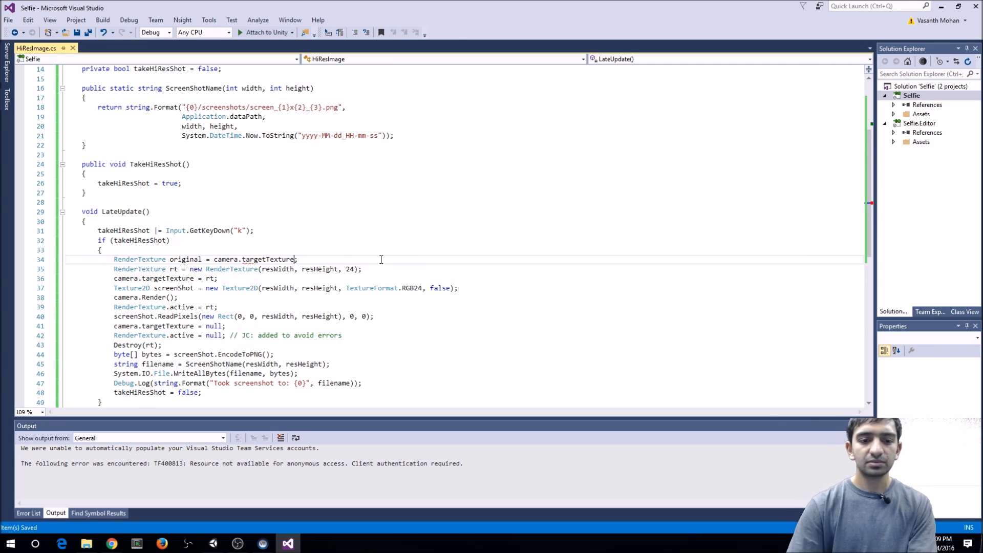
# Step: Replace null with original in the camera.targetTexture assignment after the ReadPixels call
pyautogui.doubleClick(185, 259)
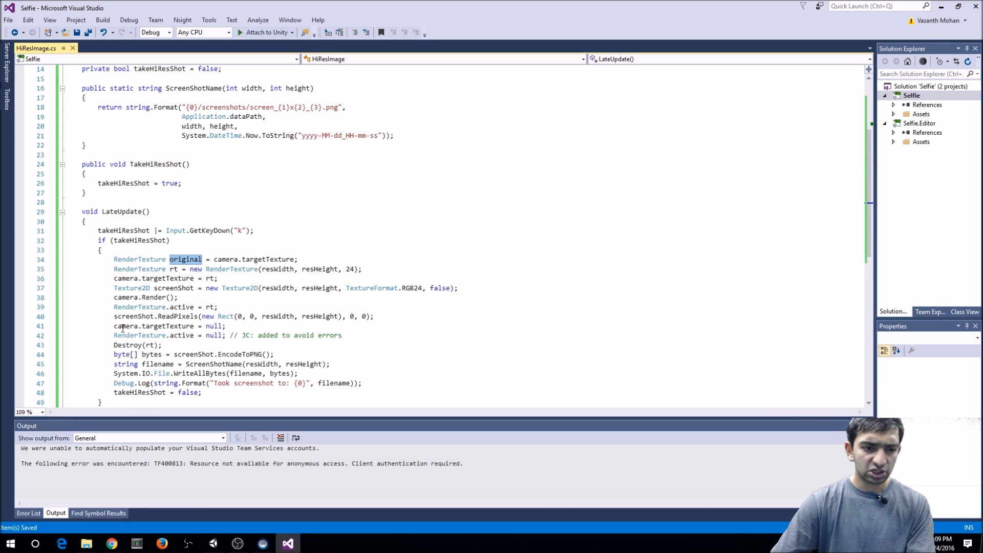
pyautogui.moveTo(113, 326); pyautogui.dragTo(229, 324)
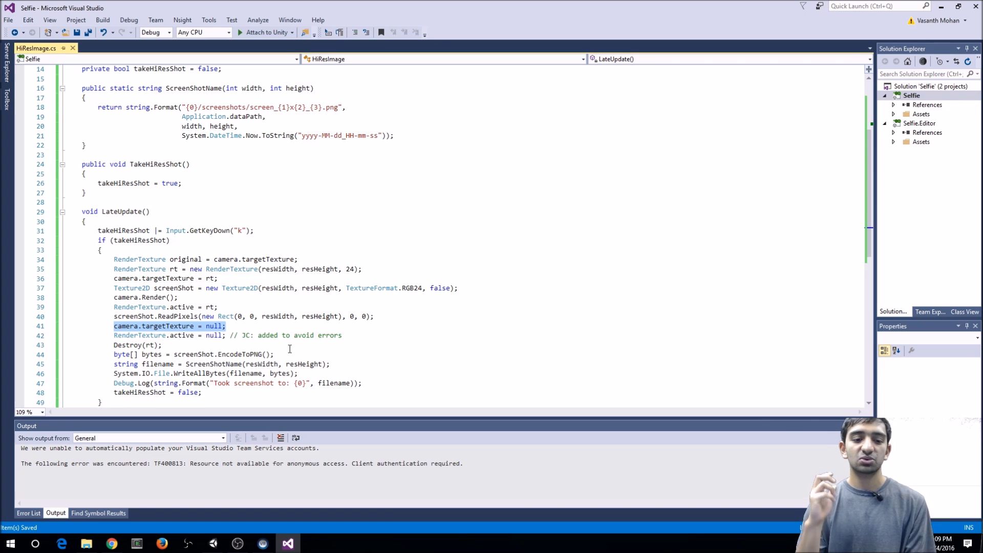
pyautogui.click(277, 310)
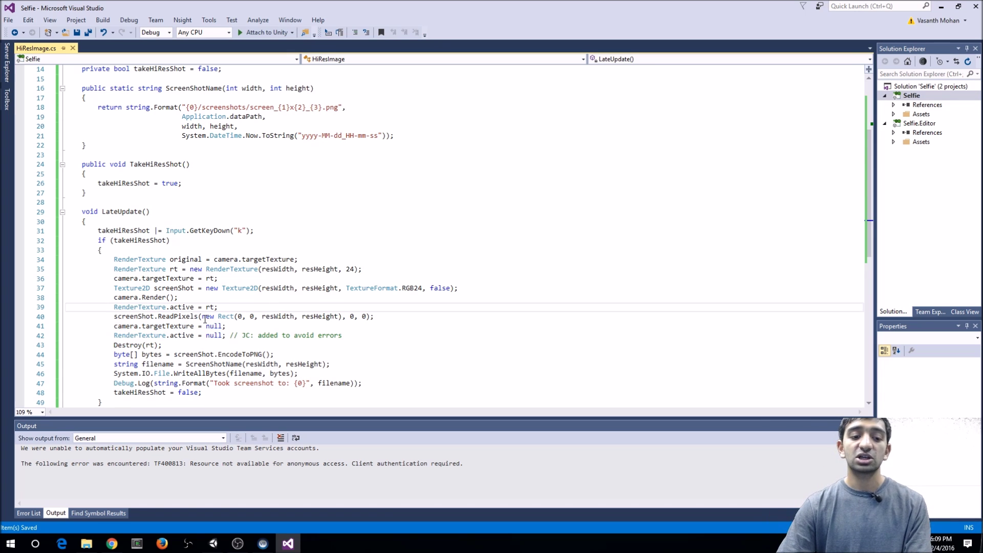
pyautogui.doubleClick(213, 326)
pyautogui.write('original')
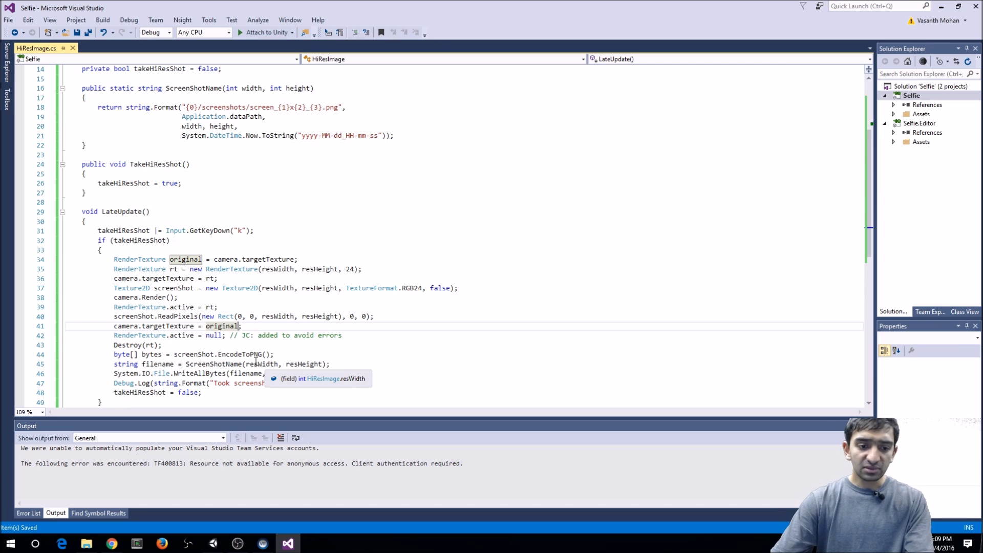
# Step: Switch to Unity and open the SteamVR_TestThrow script from the SteamVR Extras folder
pyautogui.scroll(3, 279, 291)
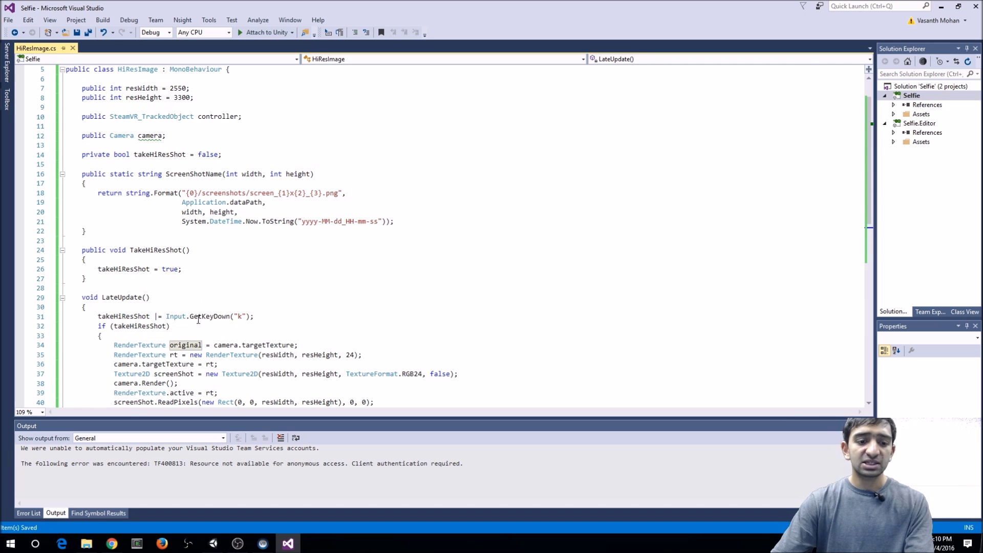
pyautogui.moveTo(167, 317); pyautogui.dragTo(256, 320)
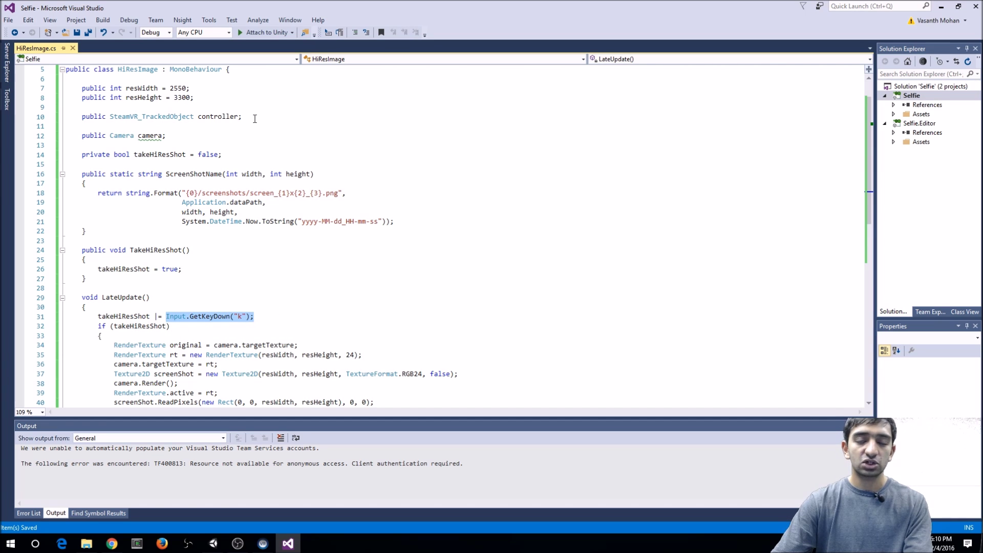
pyautogui.hotkey('alt', 'Tab')
pyautogui.press('Tab')
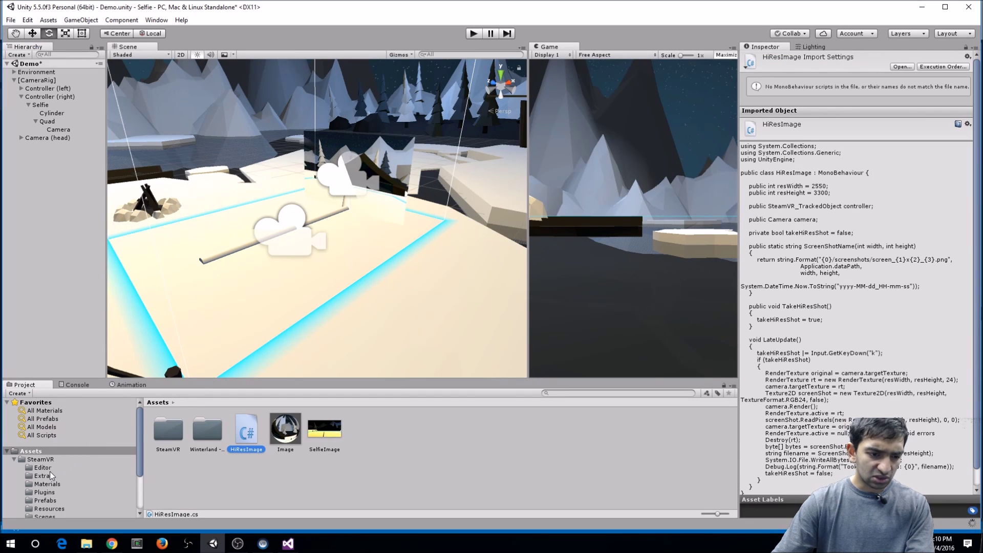
pyautogui.click(51, 475)
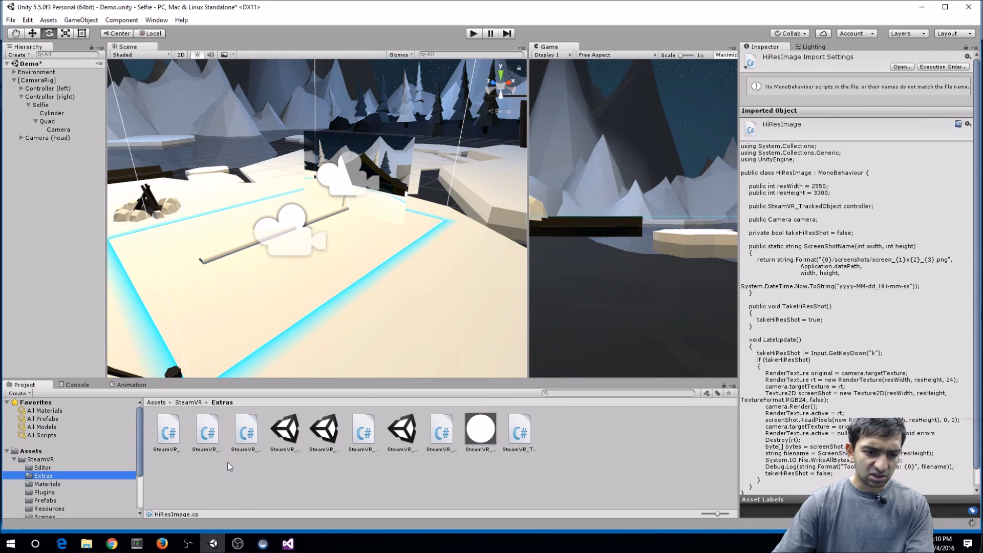
pyautogui.doubleClick(364, 433)
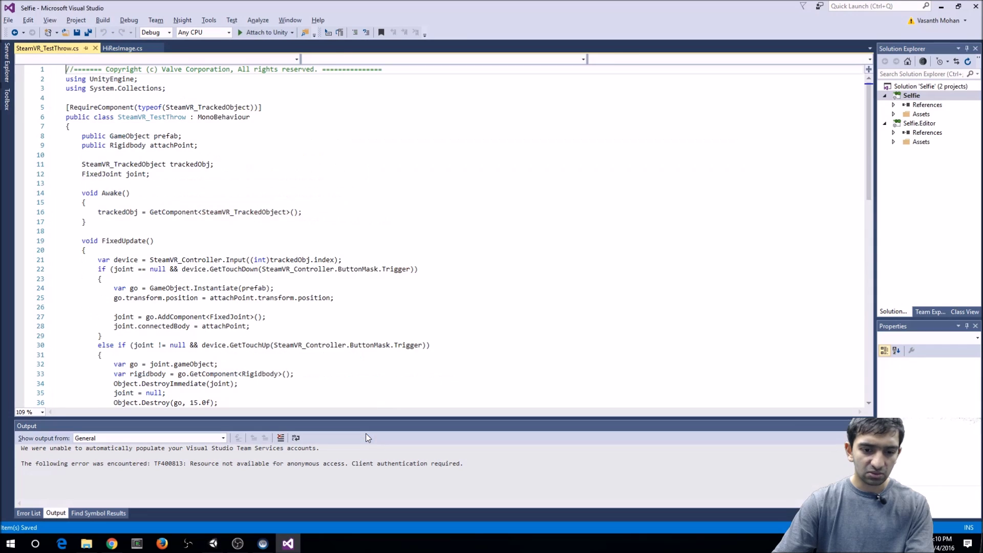
# Step: Copy the device declaration and trigger if condition from SteamVR_TestThrow's FixedUpdate to the start of LateUpdate in HiResImage.cs
pyautogui.moveTo(102, 279); pyautogui.dragTo(65, 259)
pyautogui.hotkey('ctrl', 'c')
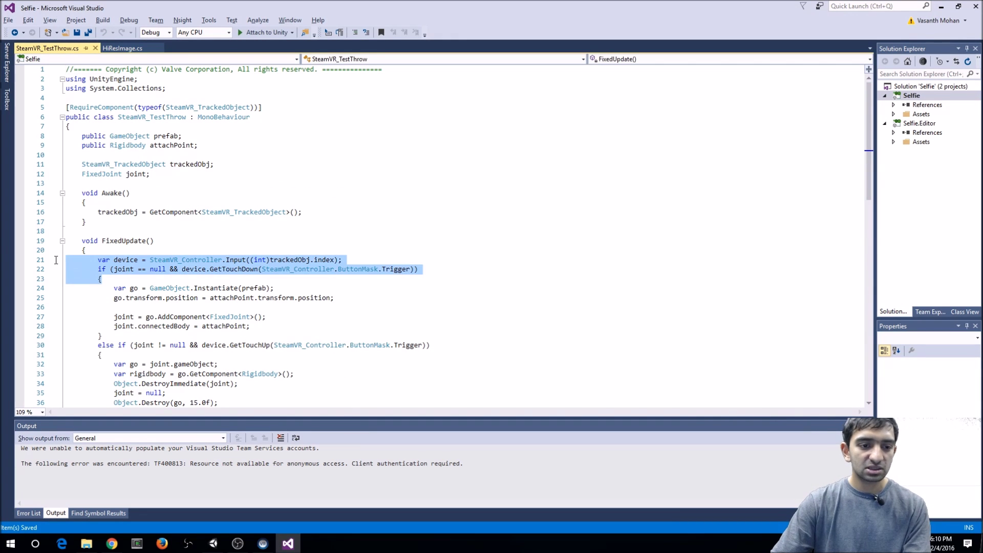
pyautogui.click(121, 48)
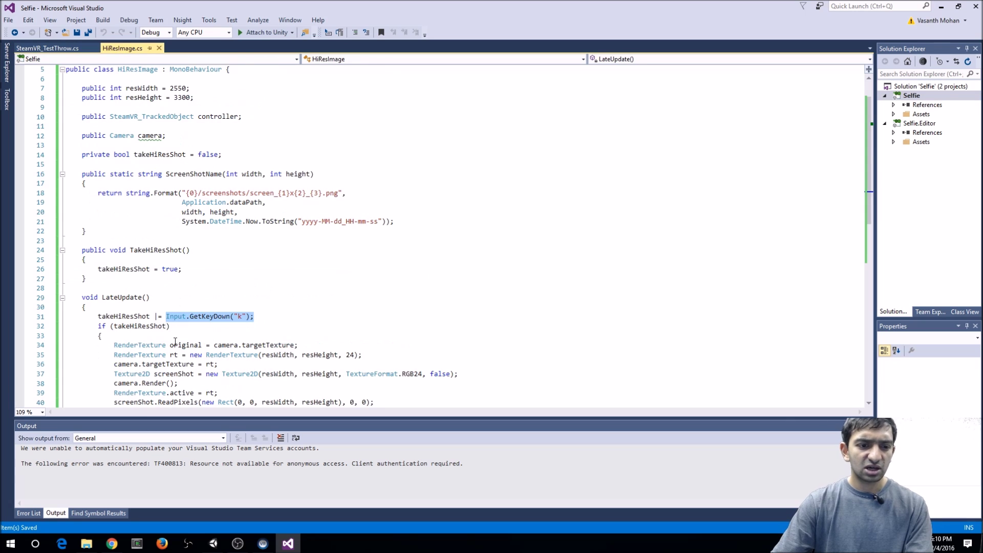
pyautogui.click(118, 316)
pyautogui.hotkey('ctrl', 'v')
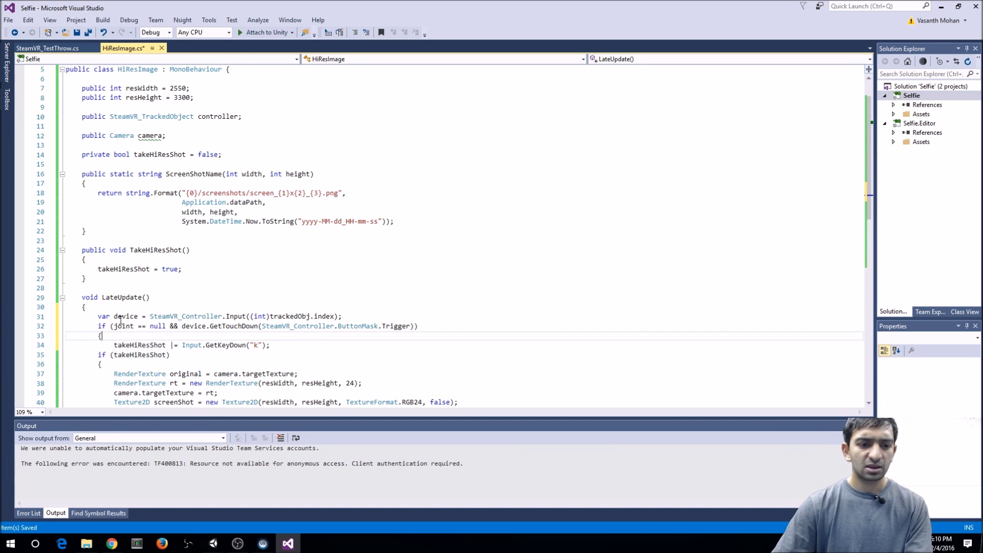
# Step: Move device.GetTouchDown(SteamVR_Controller.ButtonMask.Trigger) out of the pasted if condition to replace Input.GetKeyDown("k") in the takeHiResShot assignment
pyautogui.moveTo(181, 326); pyautogui.dragTo(419, 326)
pyautogui.hotkey('ctrl', 'c')
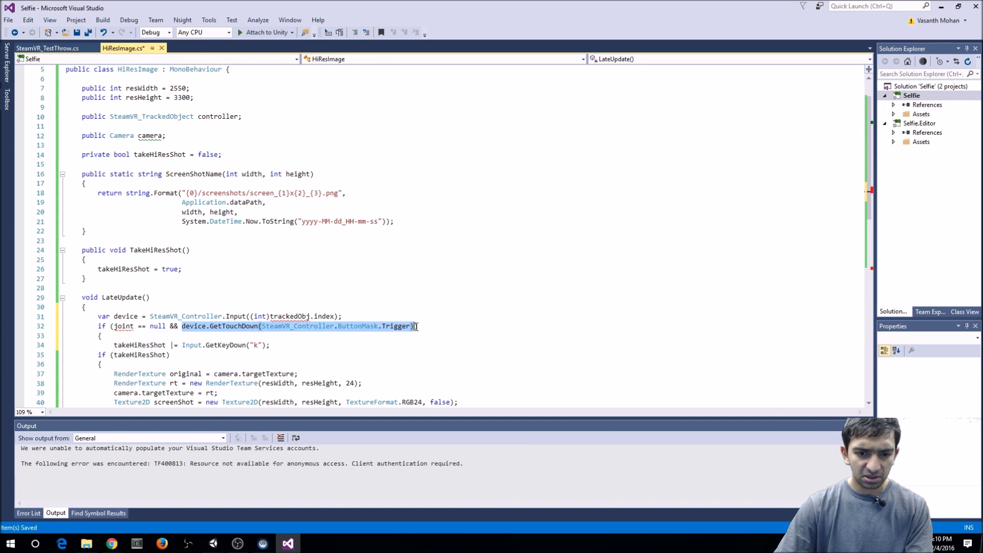
pyautogui.press('Delete')
pyautogui.moveTo(182, 344); pyautogui.dragTo(268, 344)
pyautogui.hotkey('ctrl', 'v')
pyautogui.moveTo(103, 336); pyautogui.dragTo(56, 320)
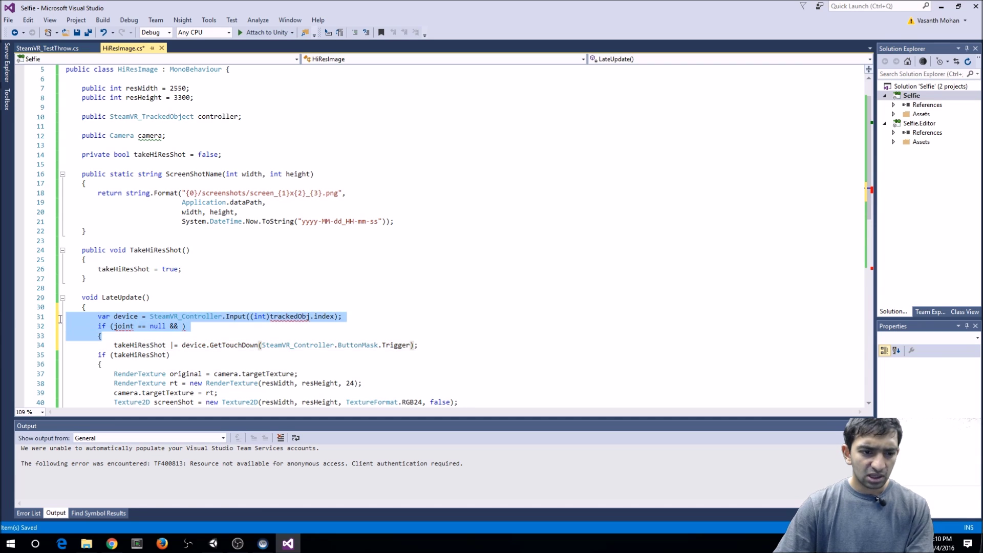
pyautogui.press('Delete')
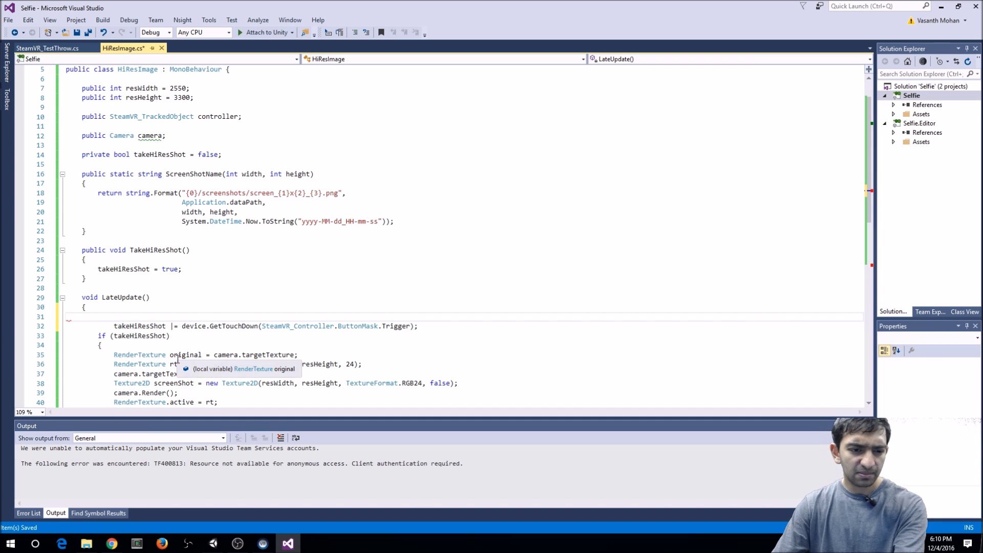
pyautogui.click(112, 326)
pyautogui.press('BackSpace')
pyautogui.press('BackSpace')
pyautogui.press('BackSpace')
pyautogui.press('BackSpace')
pyautogui.hotkey('ctrl', 's')
pyautogui.press('Up')
pyautogui.press('Up')
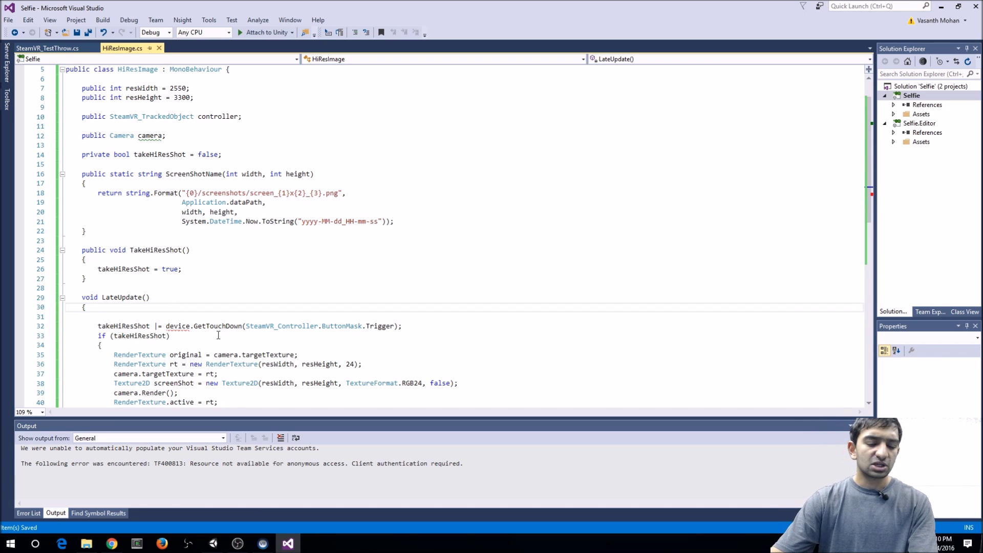
pyautogui.write('var device = SteamVR_Controller.Input((int)trackedObj.index); if (joint == null && ) {')
pyautogui.click(185, 326)
pyautogui.hotkey('ctrl', 'z')
pyautogui.hotkey('ctrl', 'z')
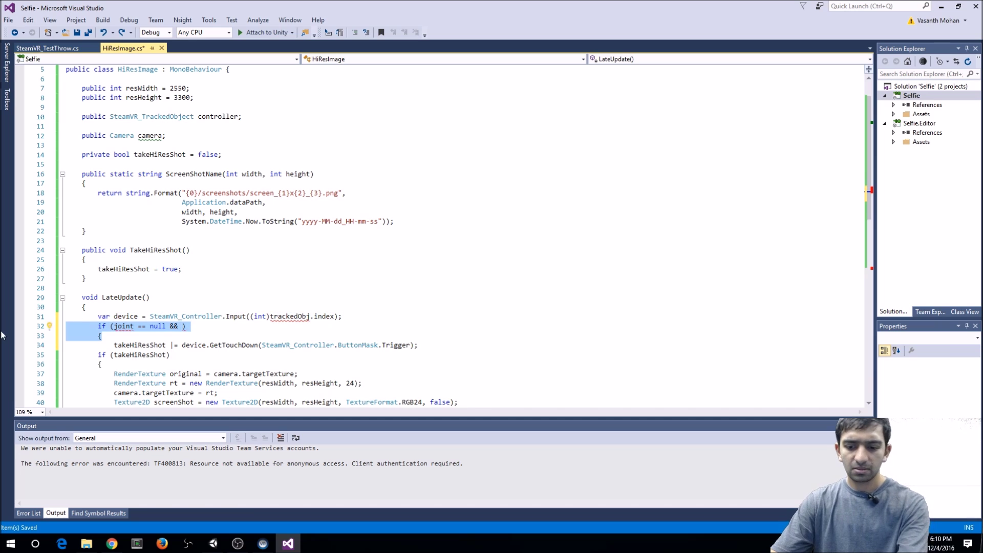
# Step: Remove the leftover if (joint == null && ) line with its opening brace, align takeHiResShot under the device declaration, and save
pyautogui.click(117, 326)
pyautogui.press('BackSpace')
pyautogui.press('BackSpace')
pyautogui.press('BackSpace')
pyautogui.press('BackSpace')
pyautogui.press('BackSpace')
pyautogui.write('t')
pyautogui.hotkey('ctrl', 's')
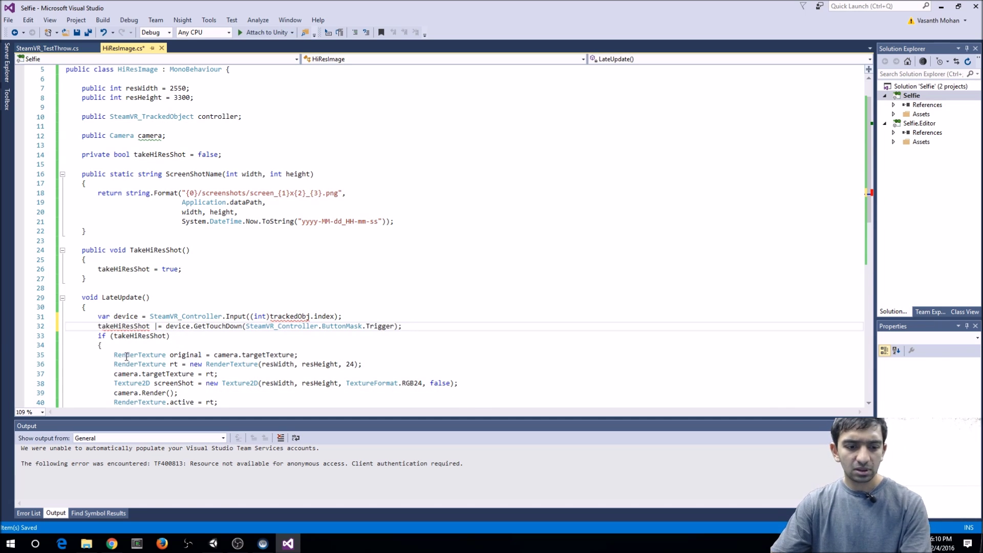
# Step: Replace trackedObj with controller in the device declaration in LateUpdate and save the script
pyautogui.click(229, 259)
pyautogui.doubleClick(290, 316)
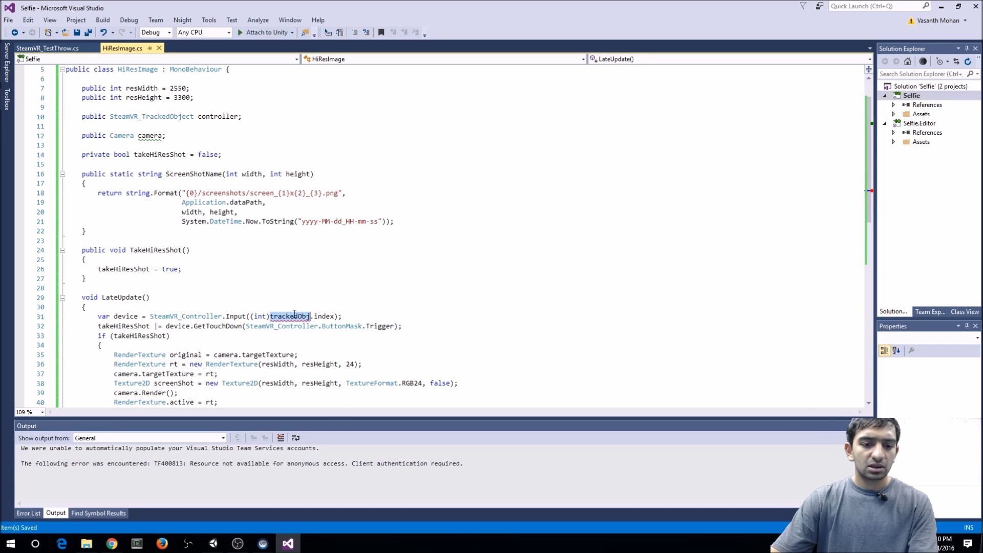
pyautogui.write('controller')
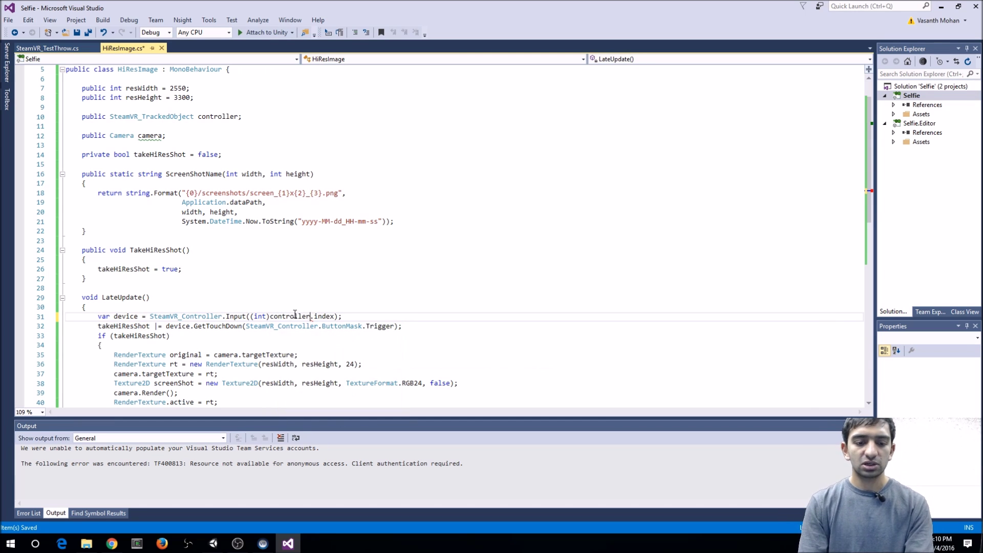
pyautogui.click(524, 255)
pyautogui.scroll(-1, 389, 293)
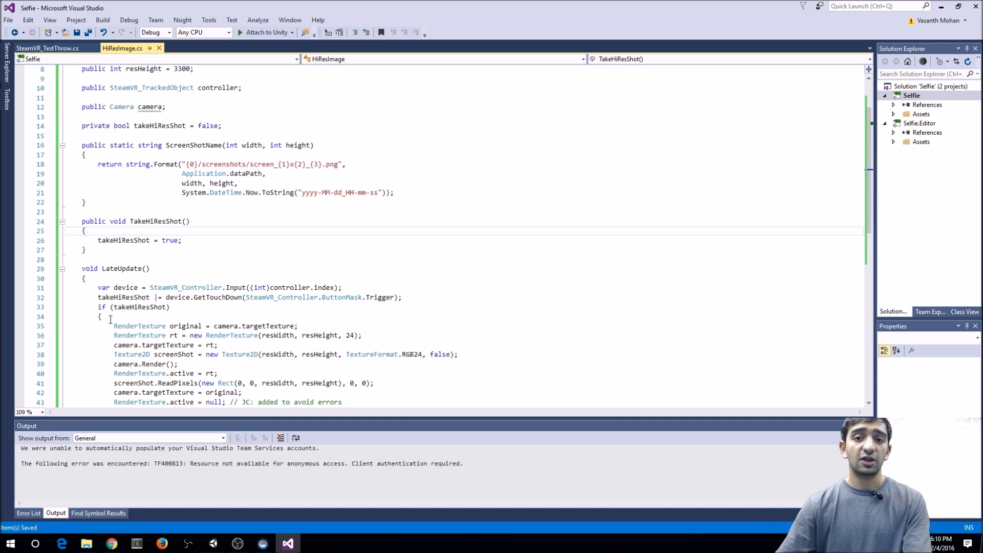
pyautogui.scroll(-3, 329, 288)
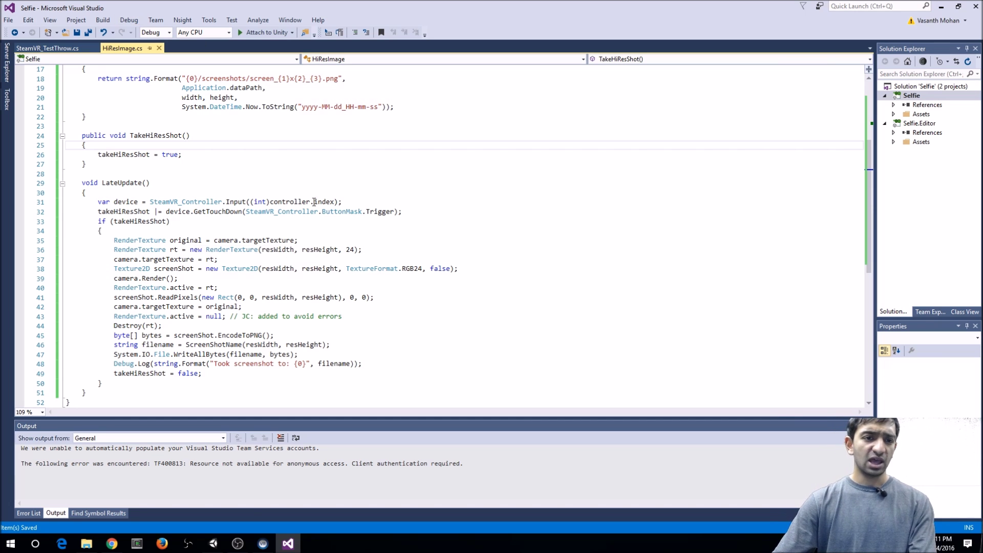
pyautogui.scroll(2, 298, 183)
# Step: Switch to Unity and attach the HiResImage script from Assets to the Selfie object under Controller (right)
pyautogui.hotkey('alt', 'Tab')
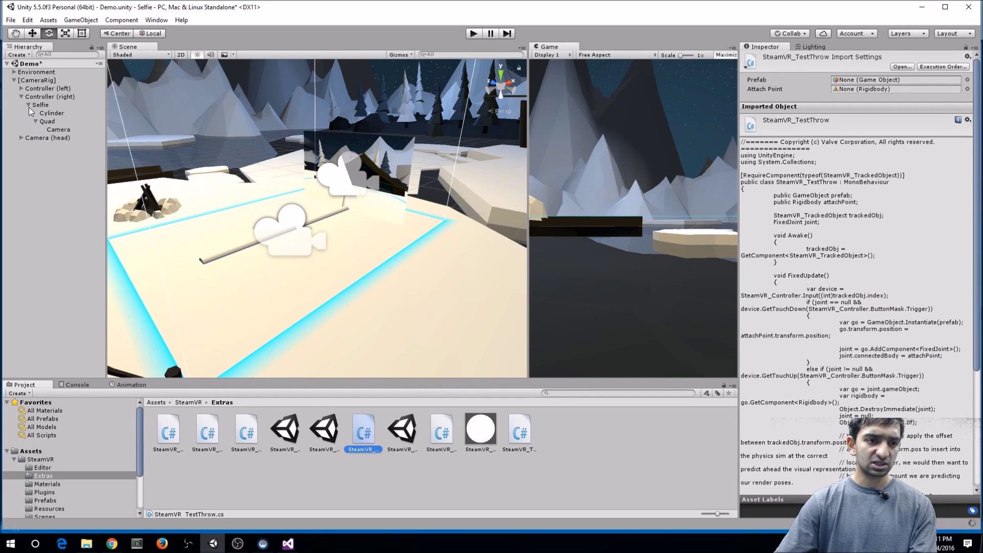
pyautogui.click(38, 113)
pyautogui.click(29, 105)
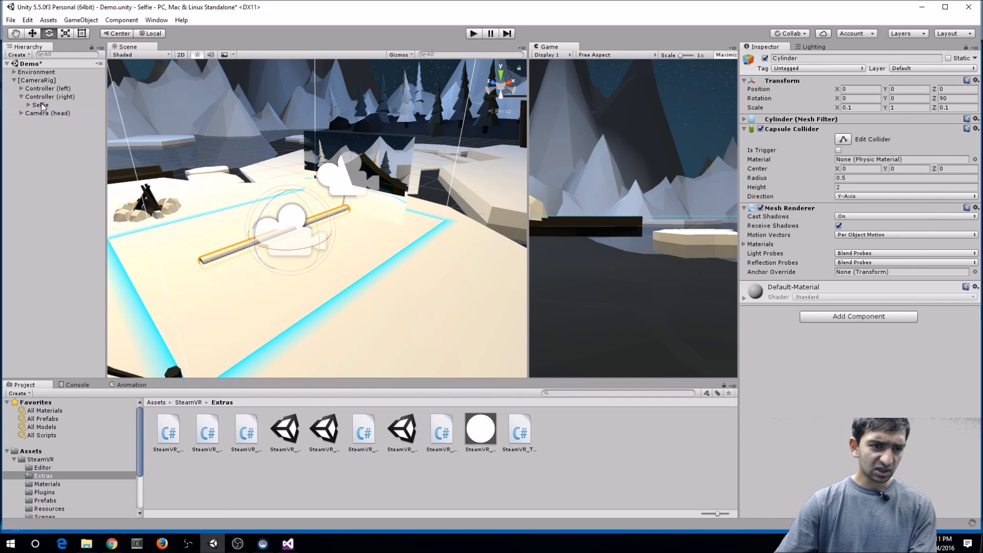
pyautogui.click(42, 105)
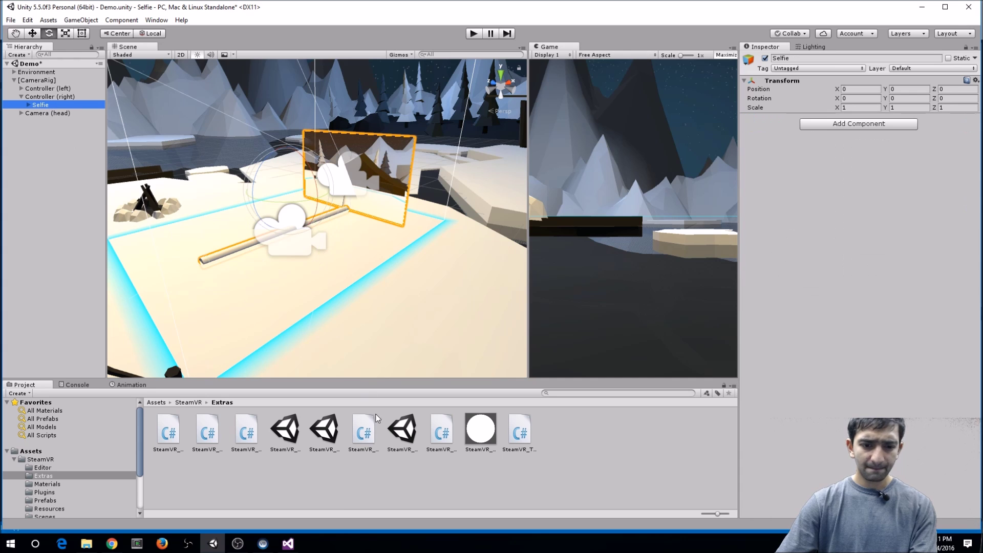
pyautogui.click(30, 451)
pyautogui.moveTo(247, 431); pyautogui.dragTo(892, 210)
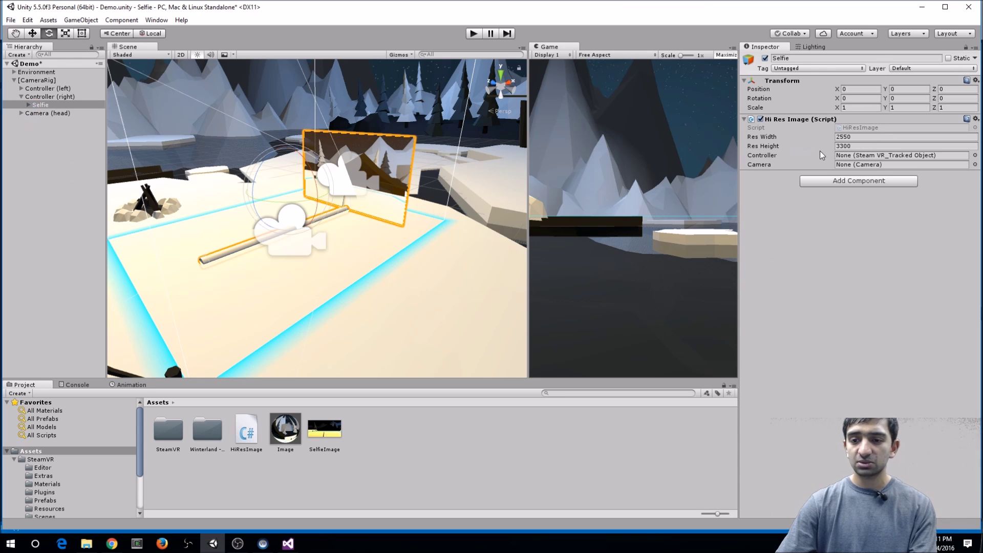
# Step: Assign Quad's child Camera and Controller (right) to the Hi Res Image script's Camera and Controller references, and save the scene
pyautogui.click(28, 106)
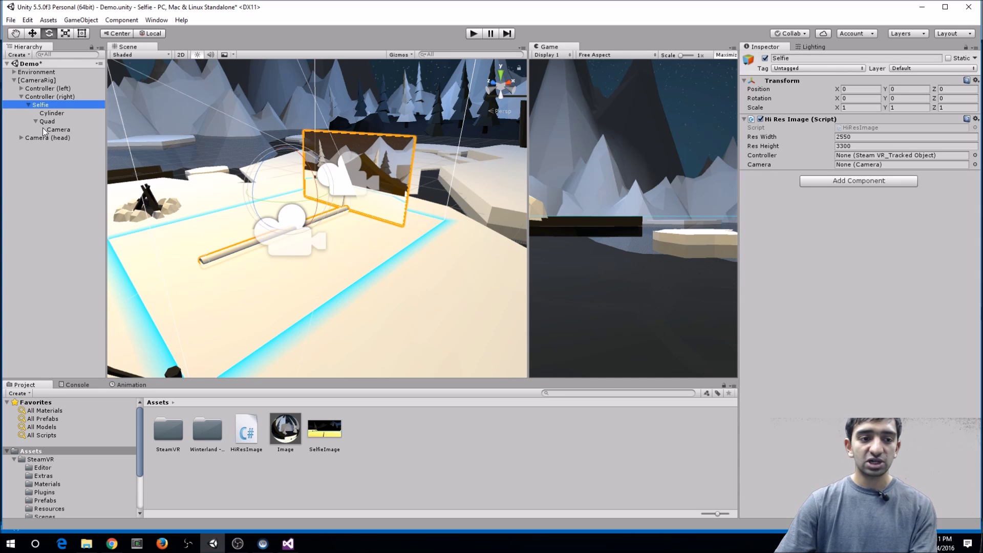
pyautogui.moveTo(56, 131); pyautogui.dragTo(859, 169)
pyautogui.moveTo(64, 99); pyautogui.dragTo(890, 158)
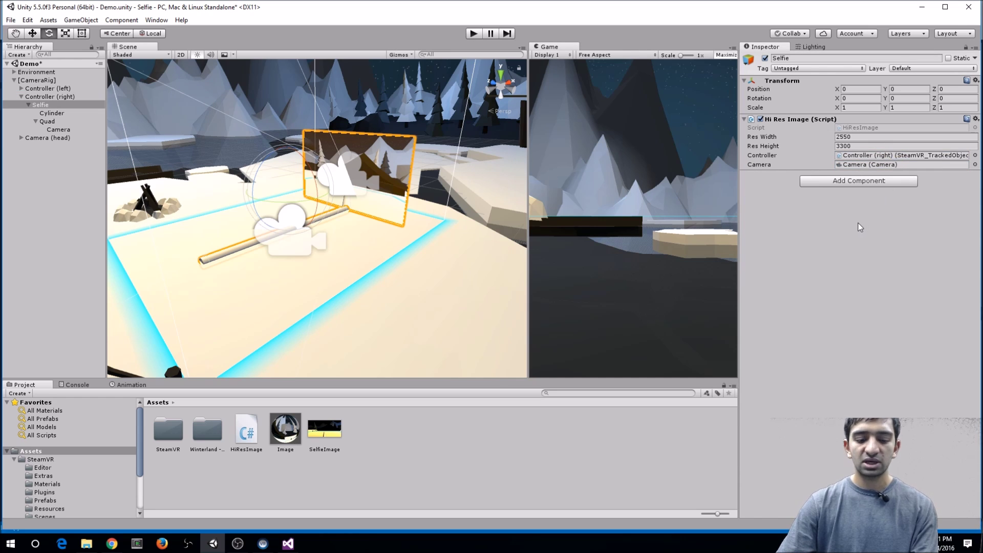
pyautogui.hotkey('ctrl', 's')
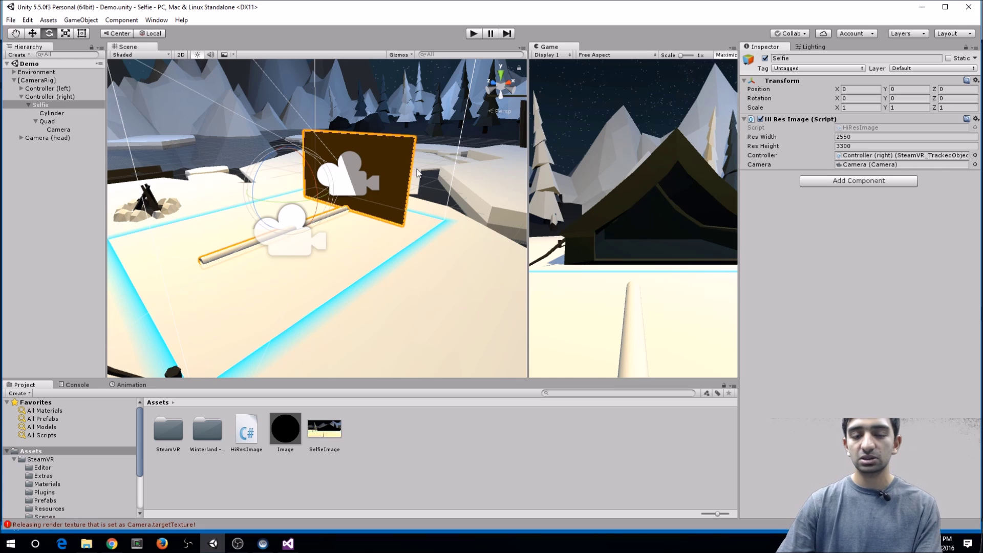
# Step: Play-test the scene, turn off Maximize On Play, and run it once more before stopping playback
pyautogui.keyDown('alt'); pyautogui.moveTo(454, 206); pyautogui.dragTo(398, 180); pyautogui.keyUp('alt')
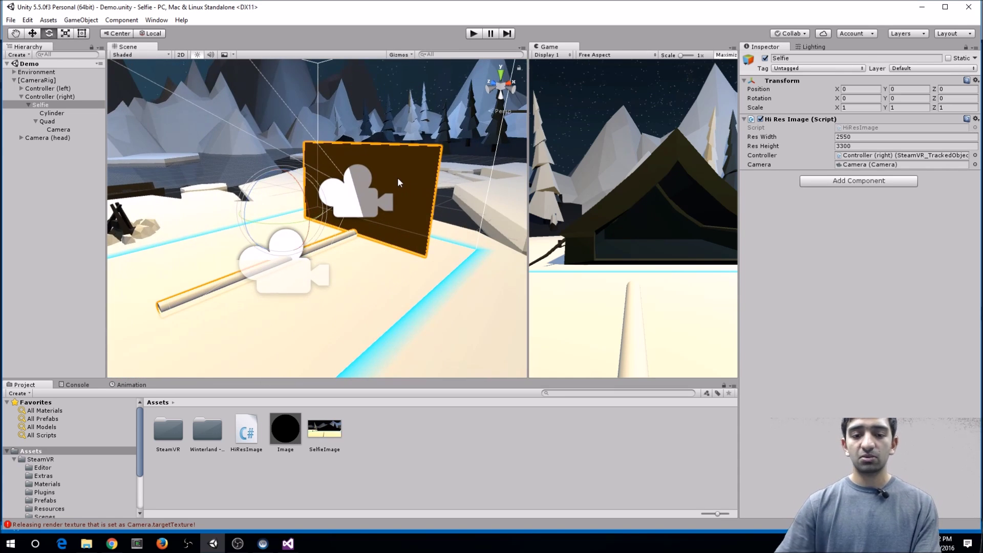
pyautogui.click(473, 34)
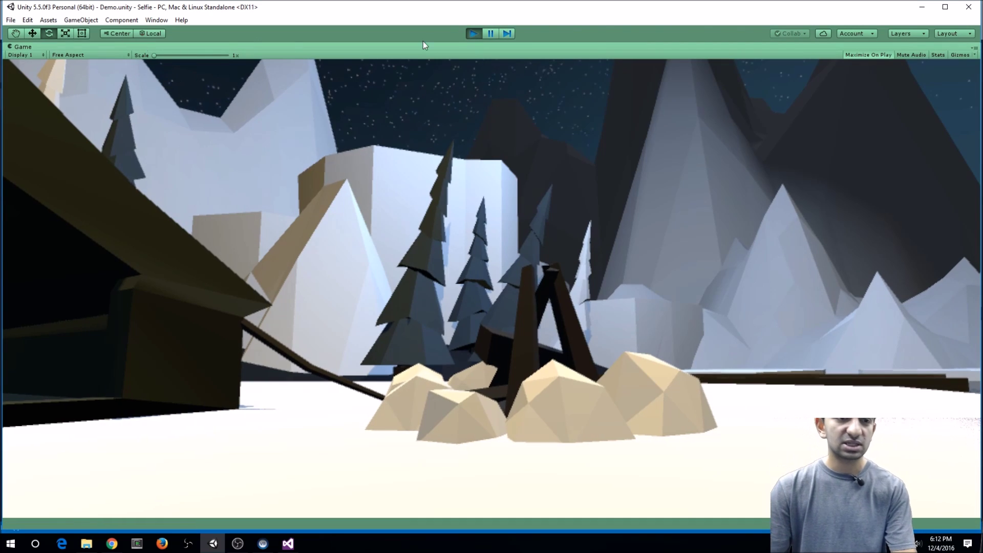
pyautogui.click(474, 31)
pyautogui.click(723, 55)
pyautogui.click(473, 34)
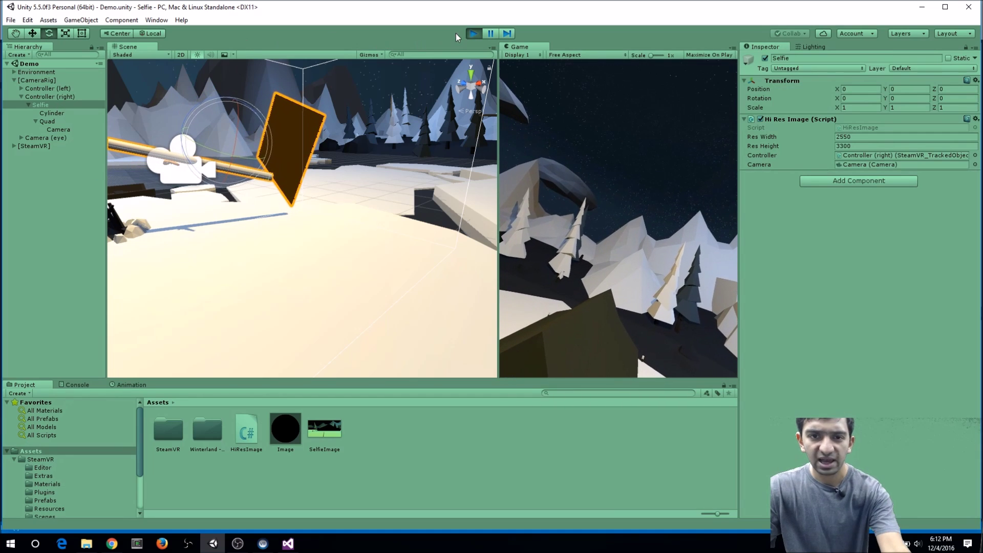
pyautogui.click(473, 33)
# Step: Set SelfieImage as the Target Texture of the Camera under Quad, and reload the Demo scene by way of a new scene
pyautogui.click(72, 131)
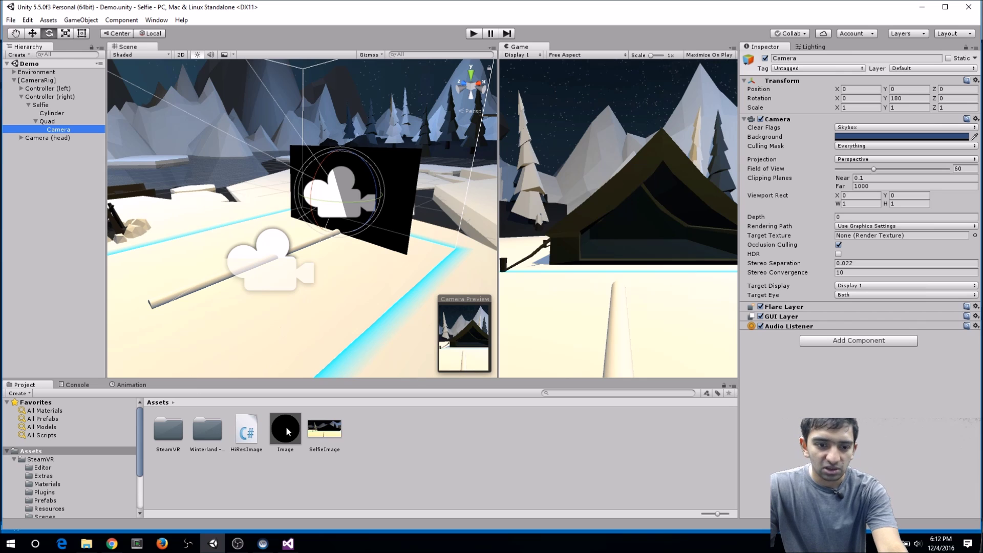
pyautogui.moveTo(343, 434); pyautogui.dragTo(902, 235)
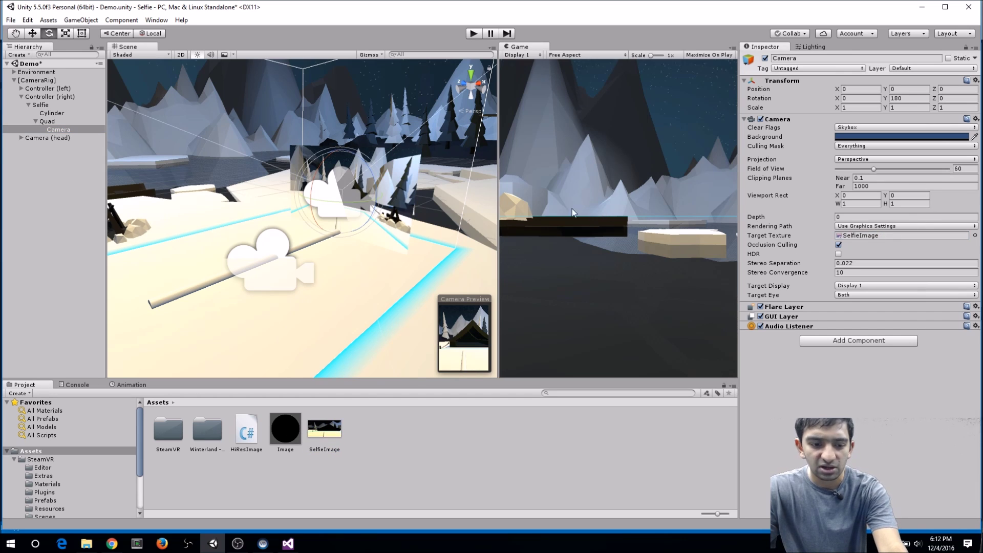
pyautogui.click(10, 19)
pyautogui.click(23, 30)
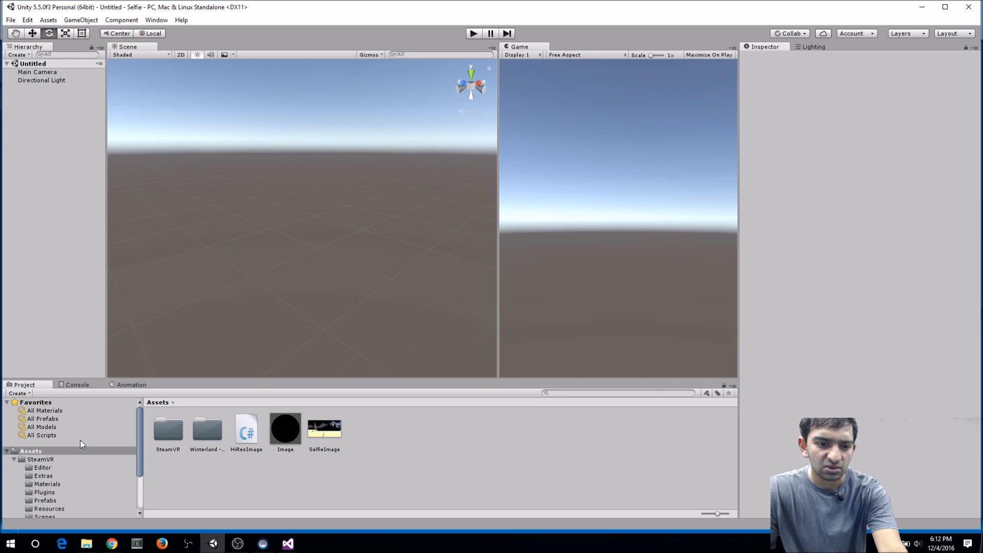
pyautogui.doubleClick(206, 427)
pyautogui.doubleClick(170, 428)
pyautogui.doubleClick(168, 428)
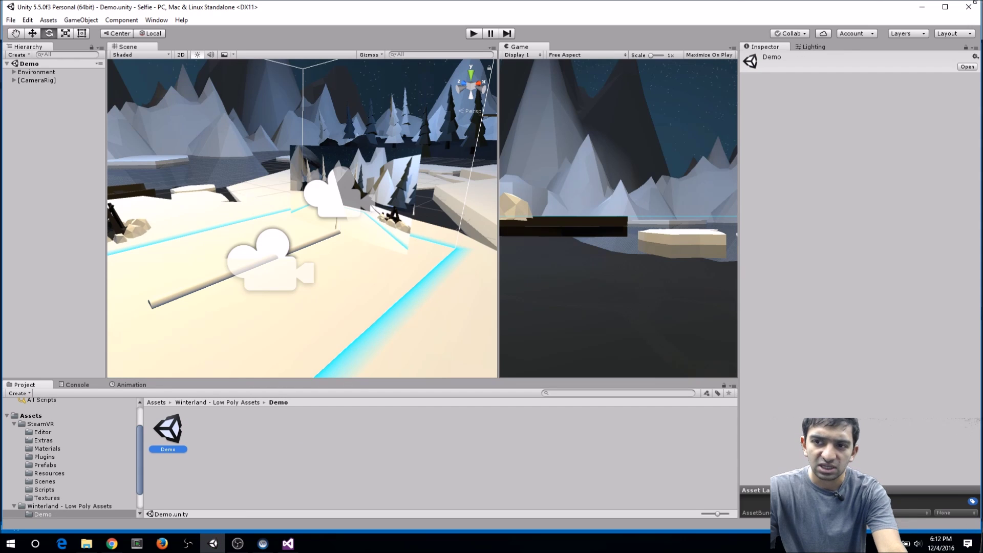
# Step: Maximize the editor window and play the reloaded Demo scene
pyautogui.click(944, 7)
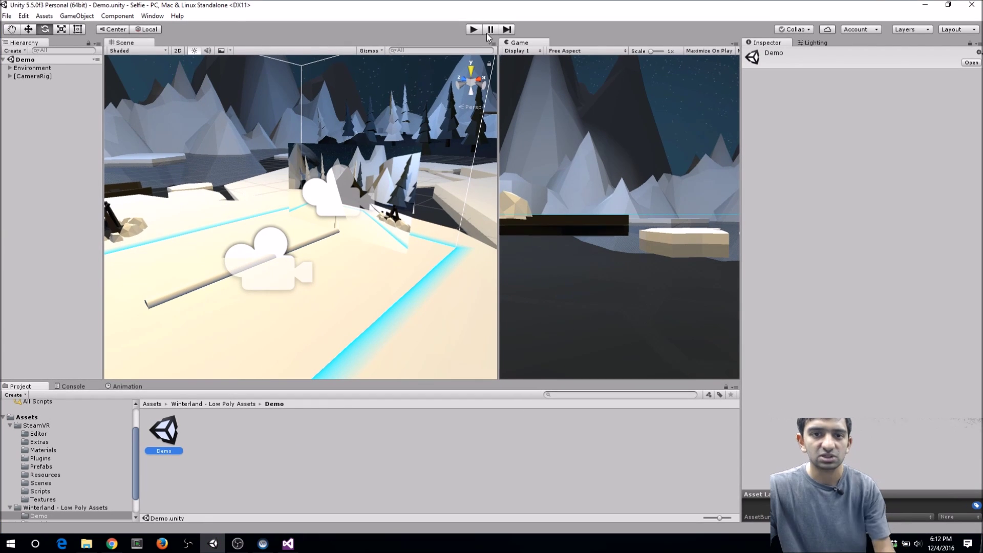
pyautogui.click(473, 29)
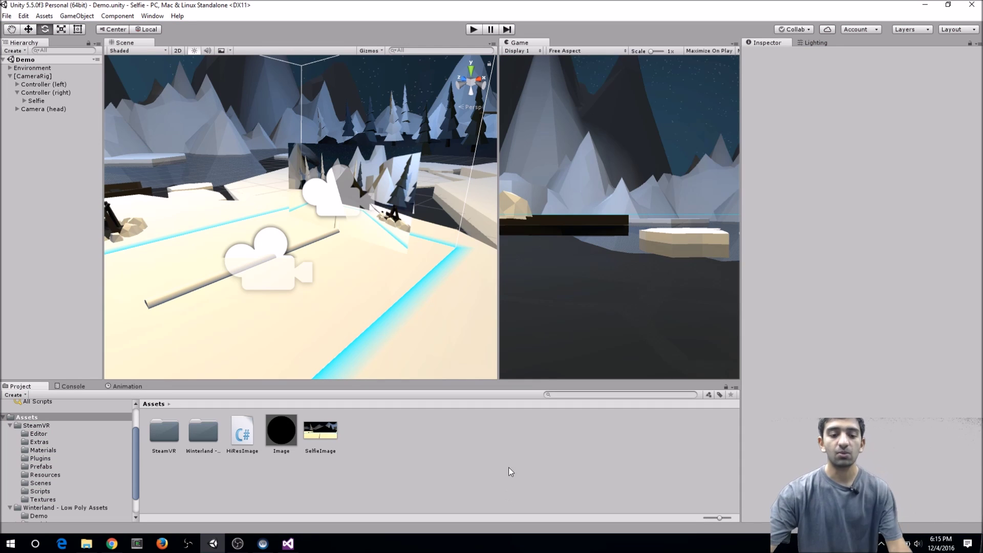
# Step: Check the save path in HiResImage.cs in Visual Studio and create a matching screenshots folder in Unity's Assets
pyautogui.click(288, 543)
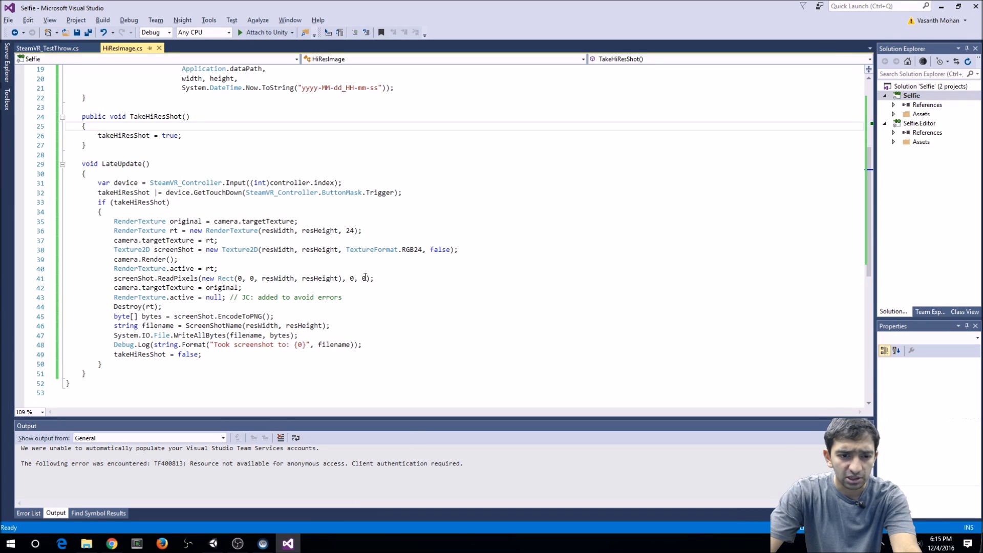
pyautogui.scroll(6, 264, 291)
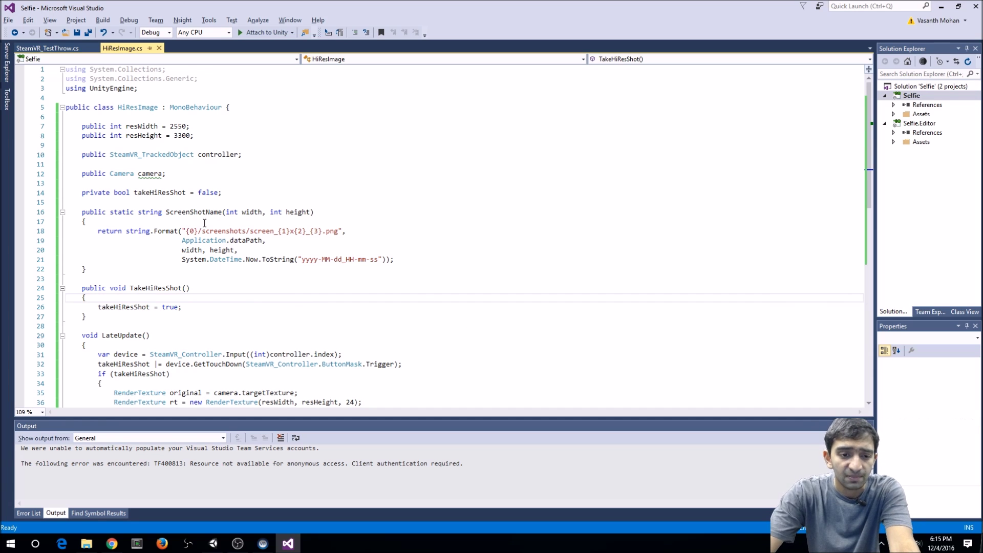
pyautogui.moveTo(198, 231); pyautogui.dragTo(244, 230)
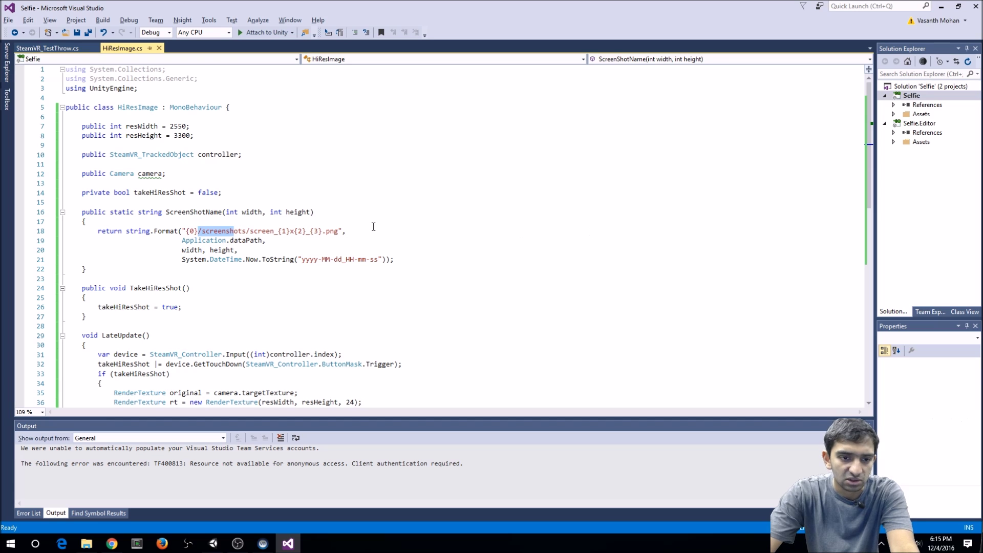
pyautogui.hotkey('alt', 'Tab')
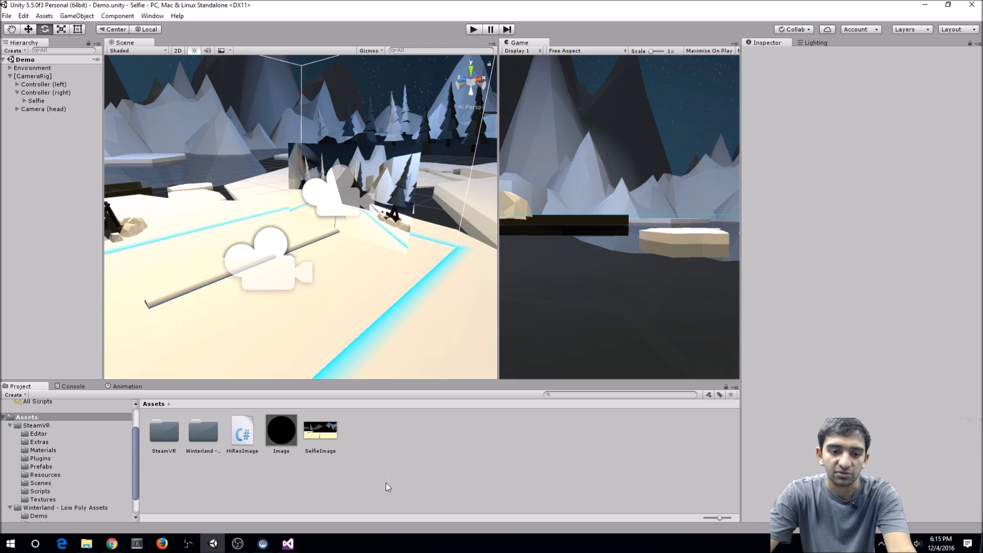
pyautogui.rightClick(393, 451)
pyautogui.moveTo(495, 263)
pyautogui.click(573, 261)
pyautogui.write('scre')
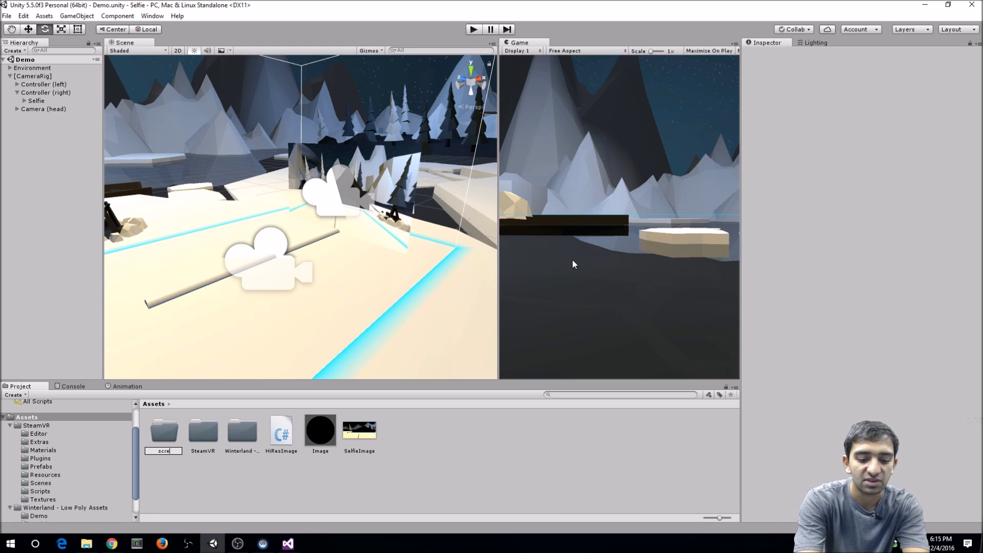
pyautogui.write('enshots')
pyautogui.press('Return')
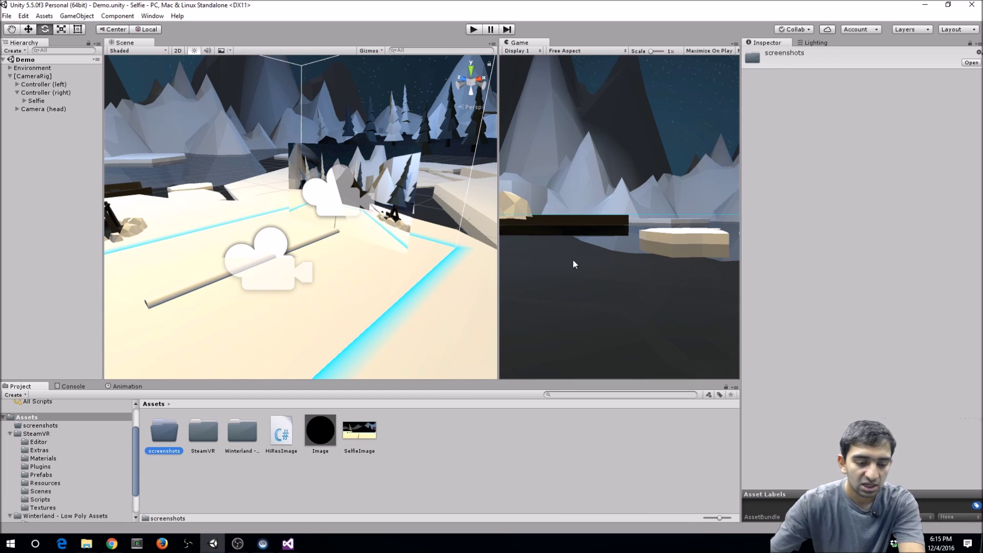
pyautogui.click(500, 451)
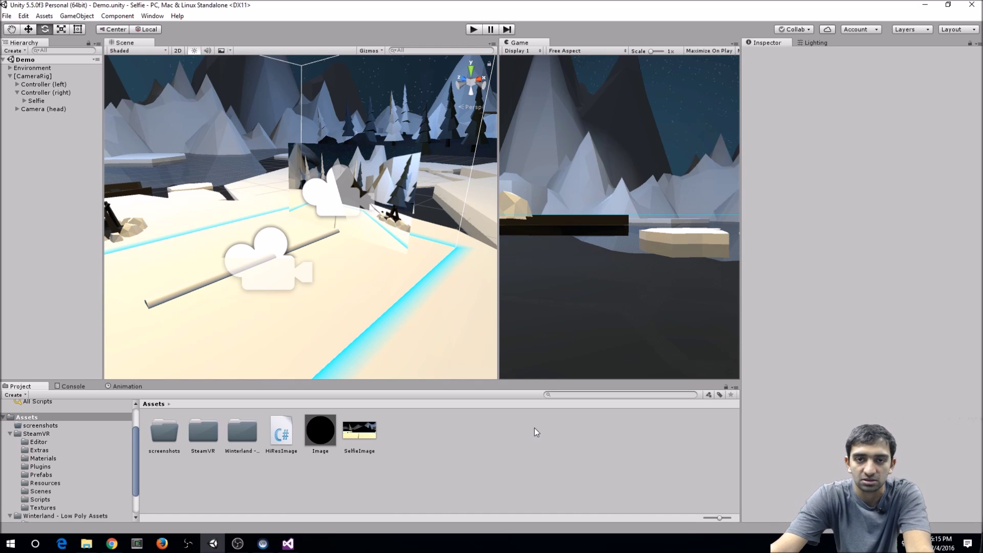
# Step: Open the screenshots folder, run the scene to test taking a selfie, and stop playback
pyautogui.doubleClick(162, 428)
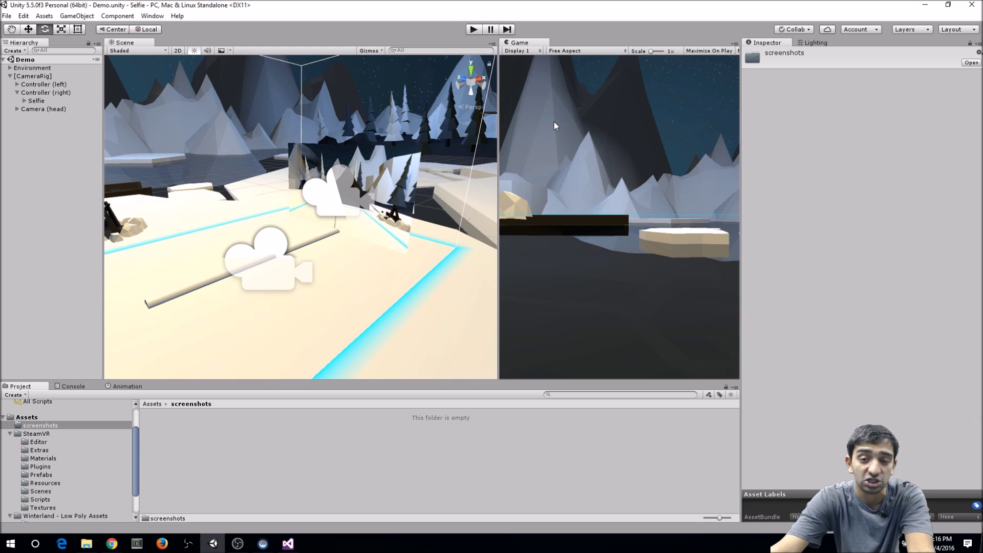
pyautogui.click(474, 29)
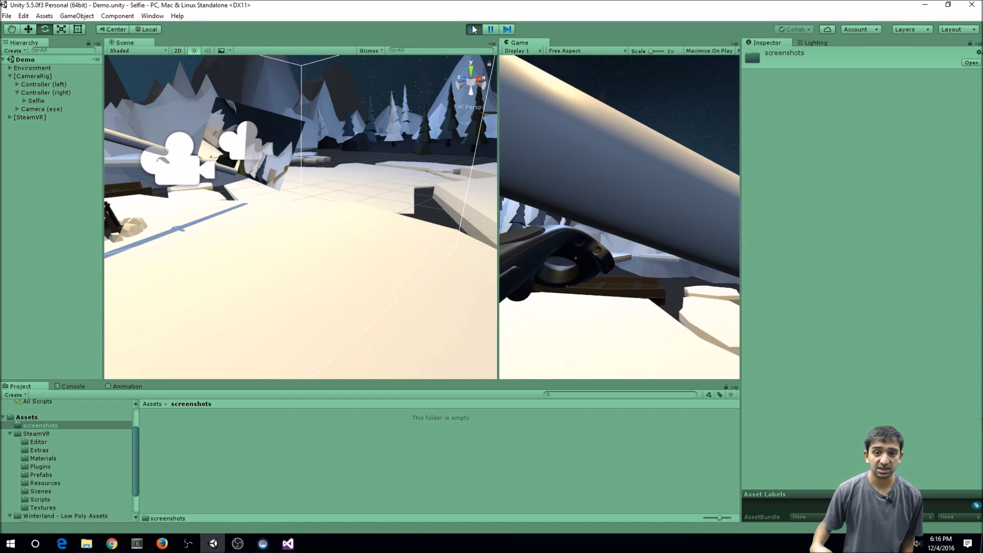
pyautogui.click(473, 29)
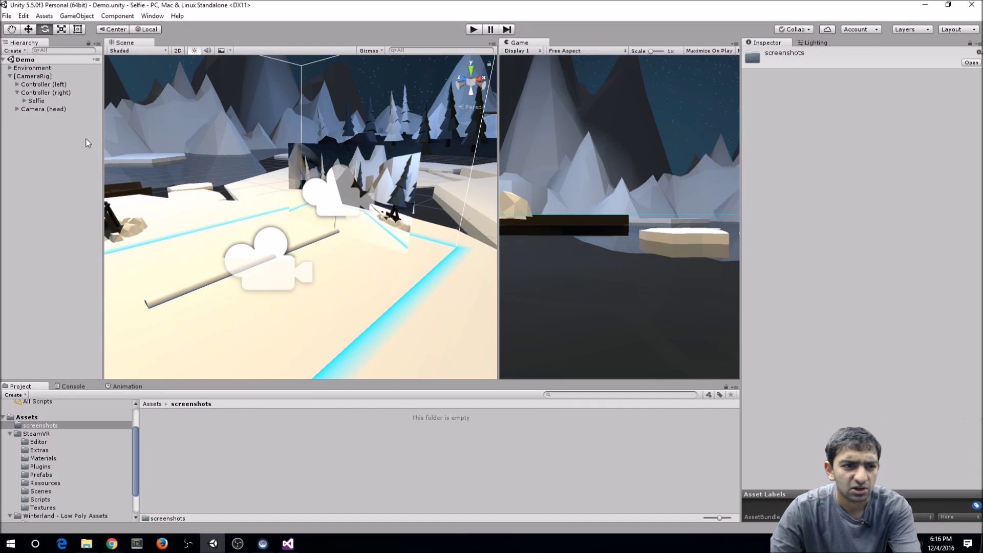
# Step: Rotate the Selfie object about its Y axis and set its Y rotation to 270
pyautogui.click(51, 102)
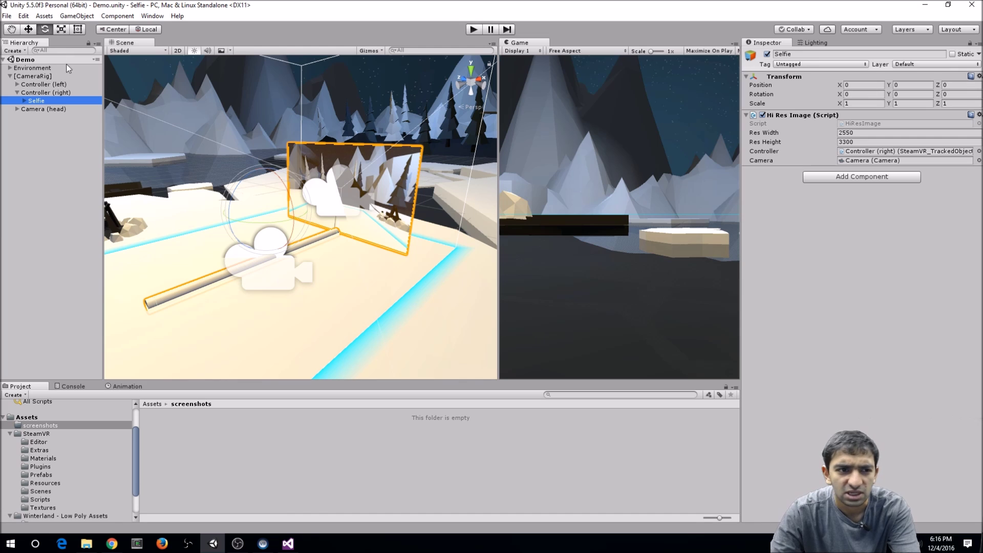
pyautogui.click(28, 29)
pyautogui.click(42, 32)
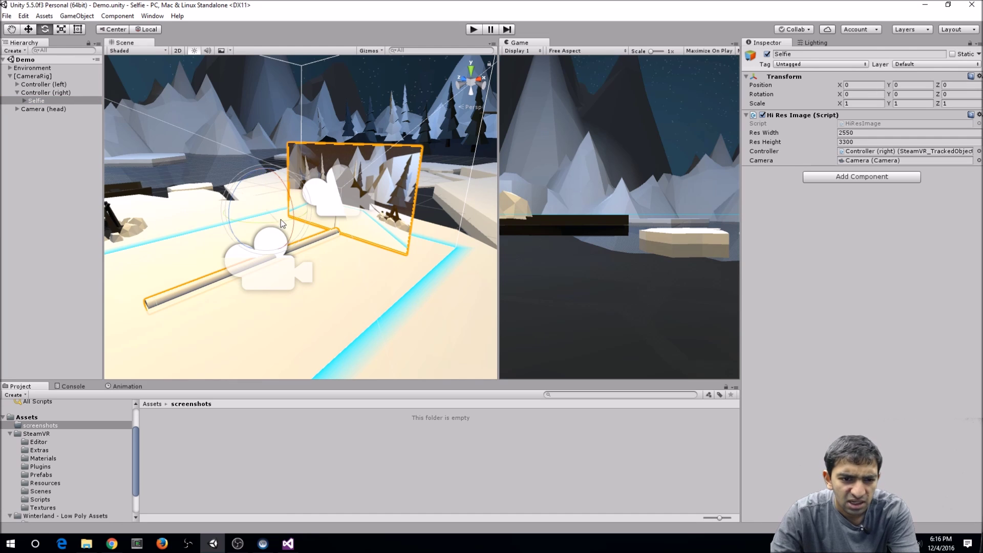
pyautogui.moveTo(281, 219); pyautogui.dragTo(451, 215)
pyautogui.click(901, 94)
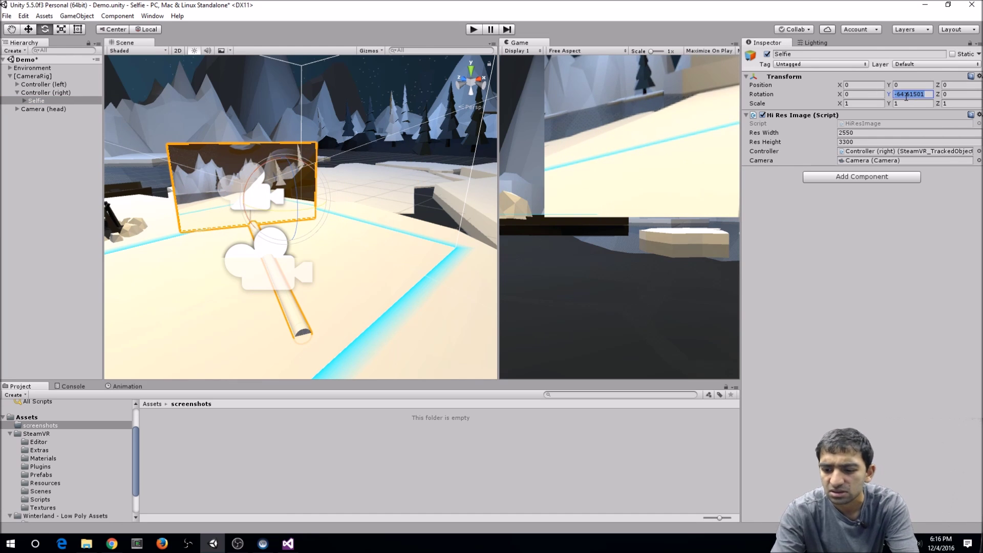
pyautogui.write('270')
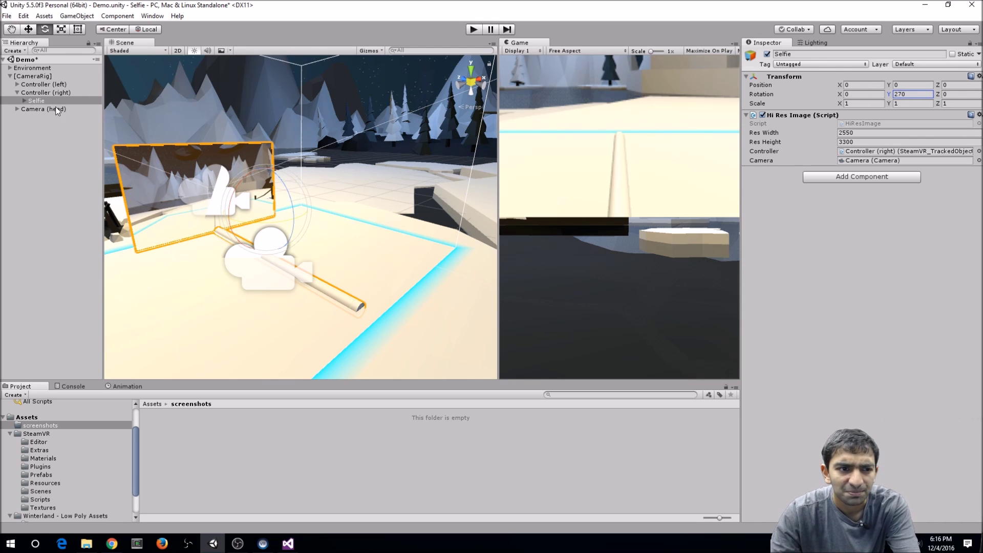
# Step: Scale the Selfie object to 0.5 on X, Y and Z, and save the scene
pyautogui.click(876, 104)
pyautogui.write('0.5')
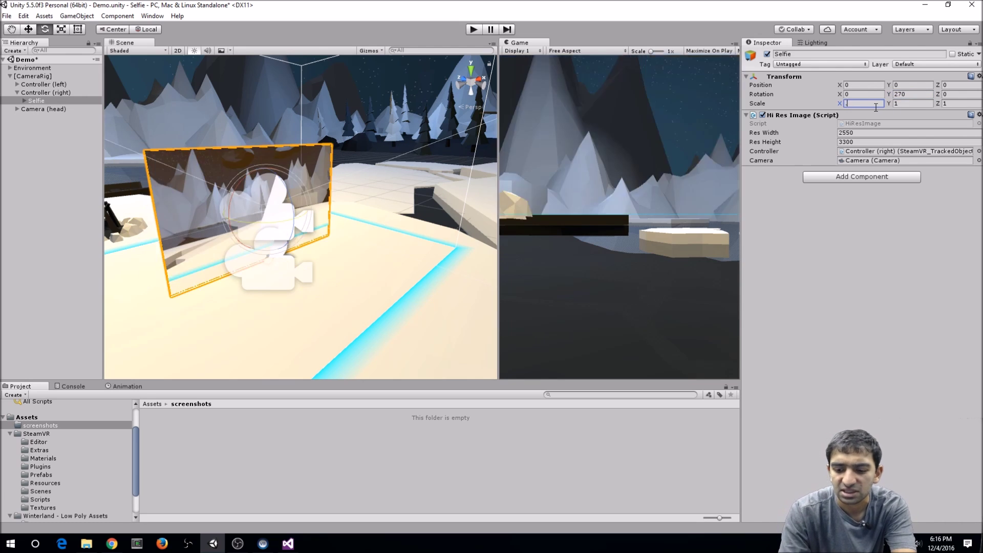
pyautogui.press('Tab')
pyautogui.write('0.5')
pyautogui.press('Tab')
pyautogui.write('.5')
pyautogui.hotkey('ctrl', 's')
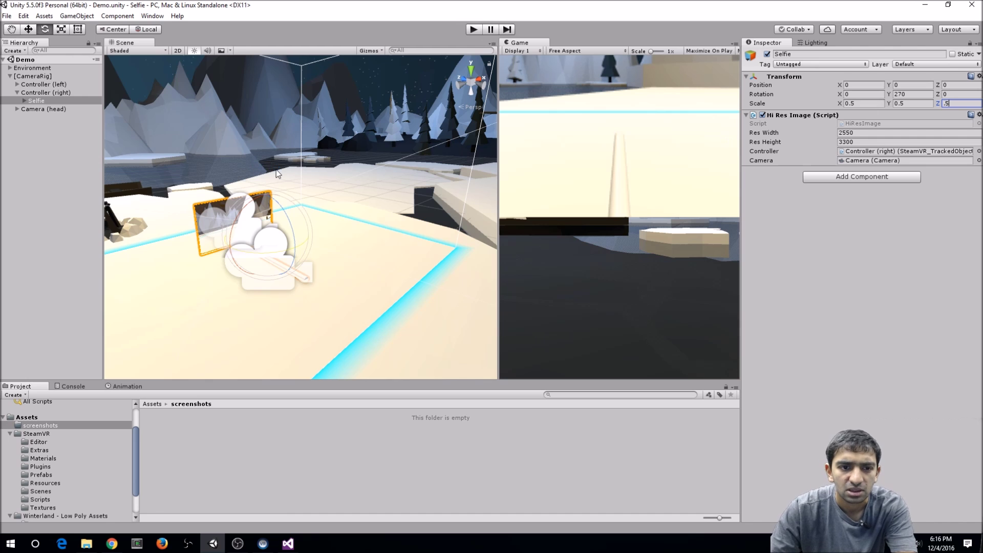
# Step: Run the scene to test the rotated, smaller selfie stick in VR, and stop playback
pyautogui.click(473, 30)
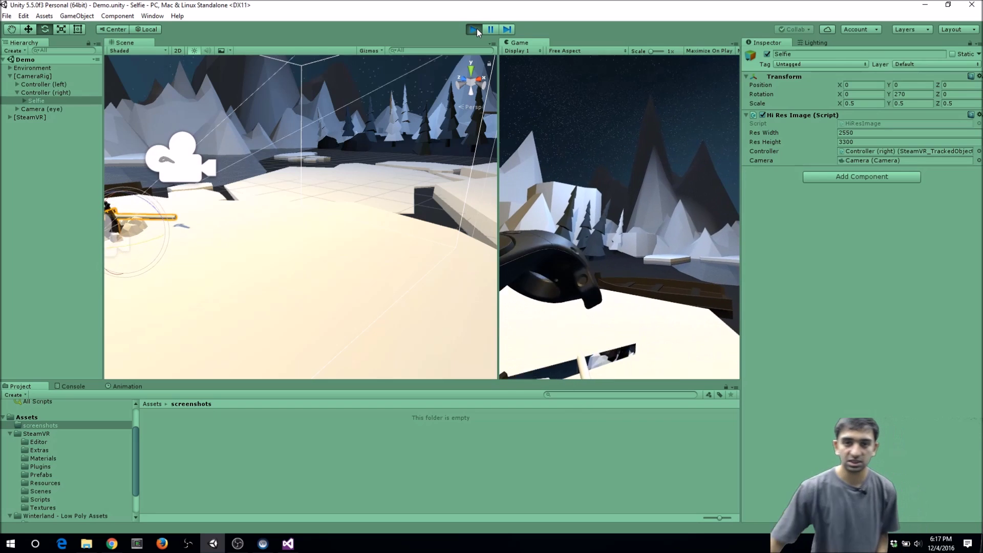
pyautogui.click(475, 30)
# Step: Copy the Model object of Controller (left) and expand Camera (head) to show its child objects
pyautogui.click(17, 93)
pyautogui.click(17, 93)
pyautogui.click(17, 84)
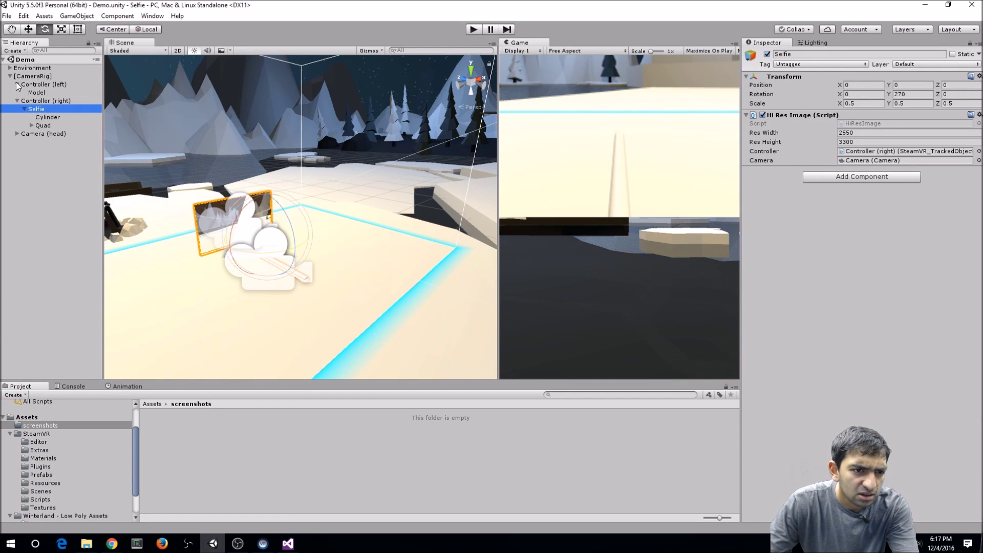
pyautogui.click(42, 93)
pyautogui.rightClick(41, 95)
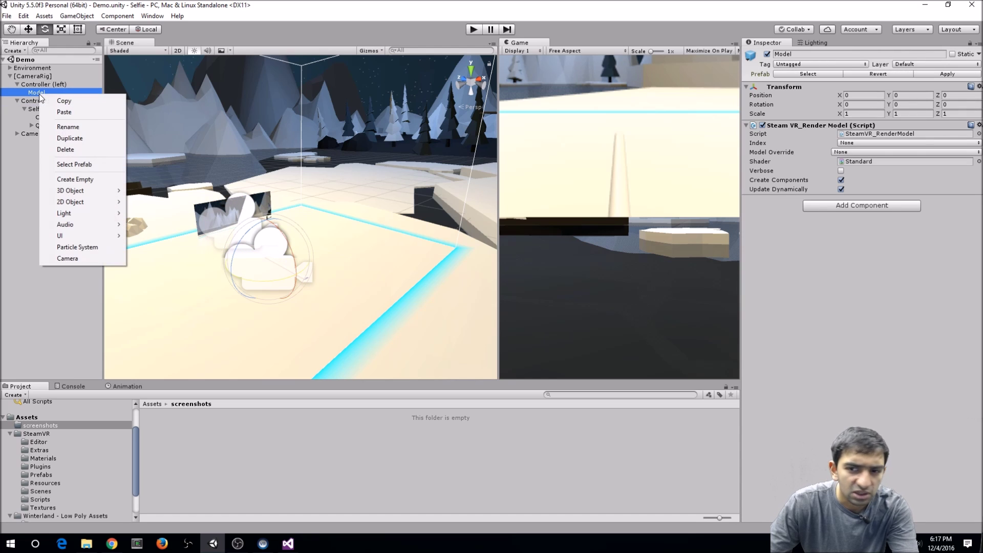
pyautogui.click(1, 185)
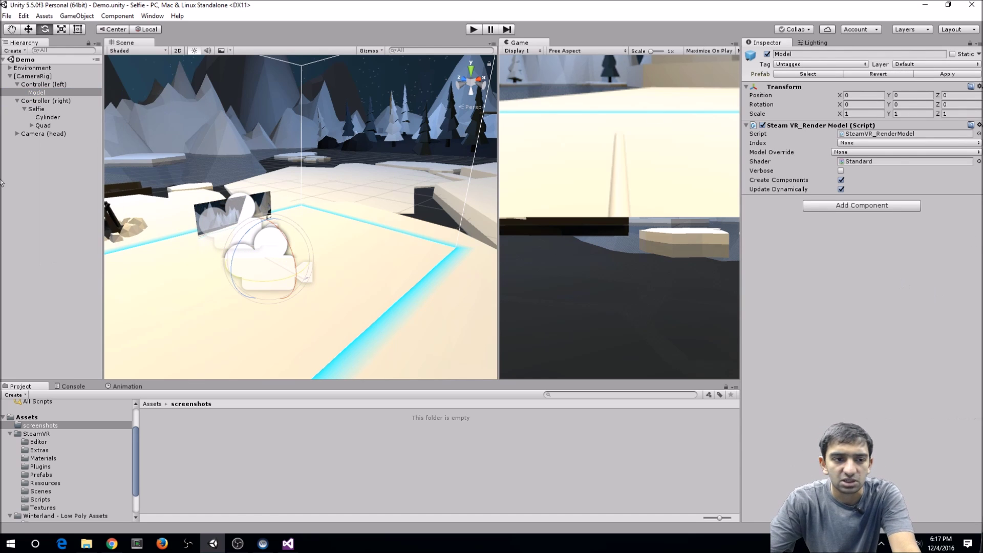
pyautogui.click(17, 133)
pyautogui.rightClick(36, 93)
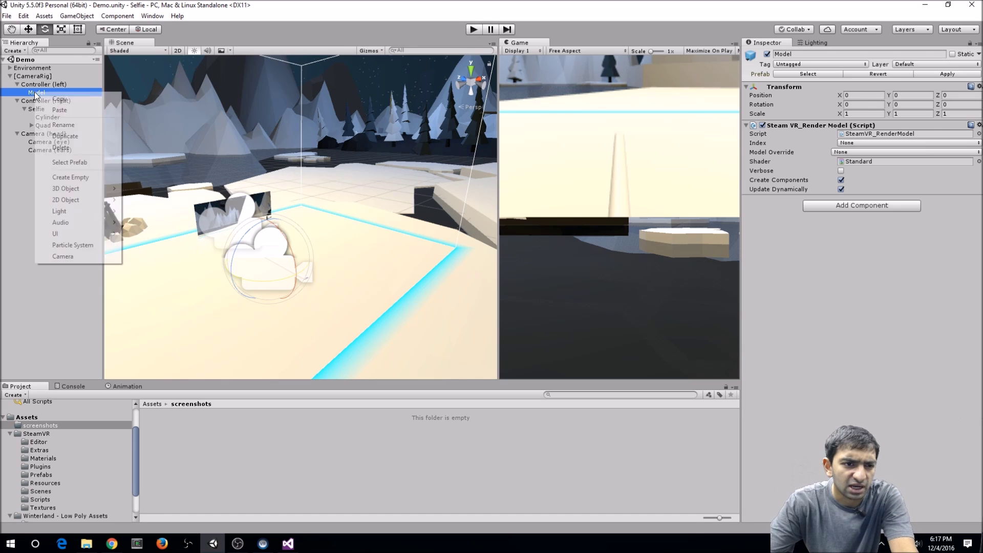
pyautogui.click(59, 98)
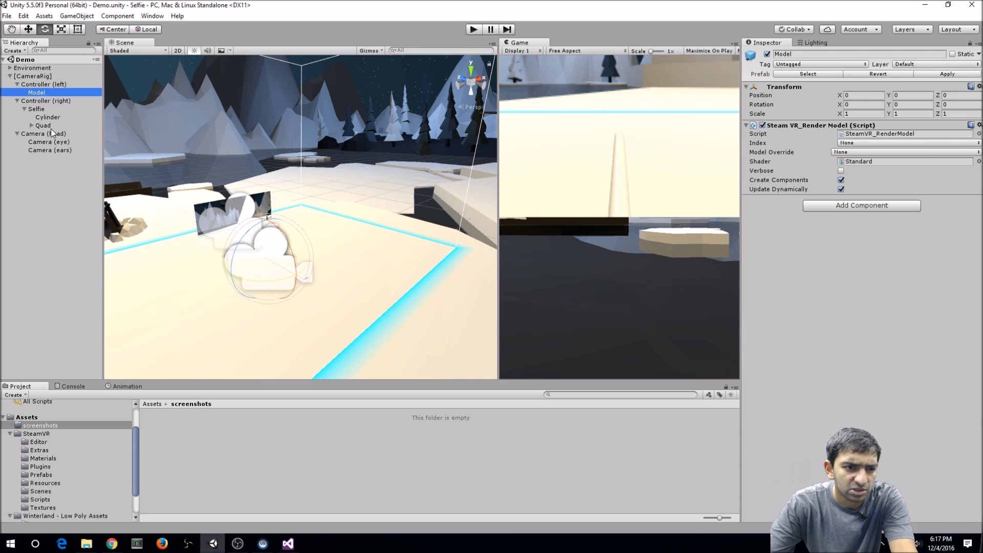
# Step: Paste the copied Model as a child of Camera (head) and set its Model Override to generic_hmd
pyautogui.rightClick(51, 128)
pyautogui.click(51, 134)
pyautogui.rightClick(40, 133)
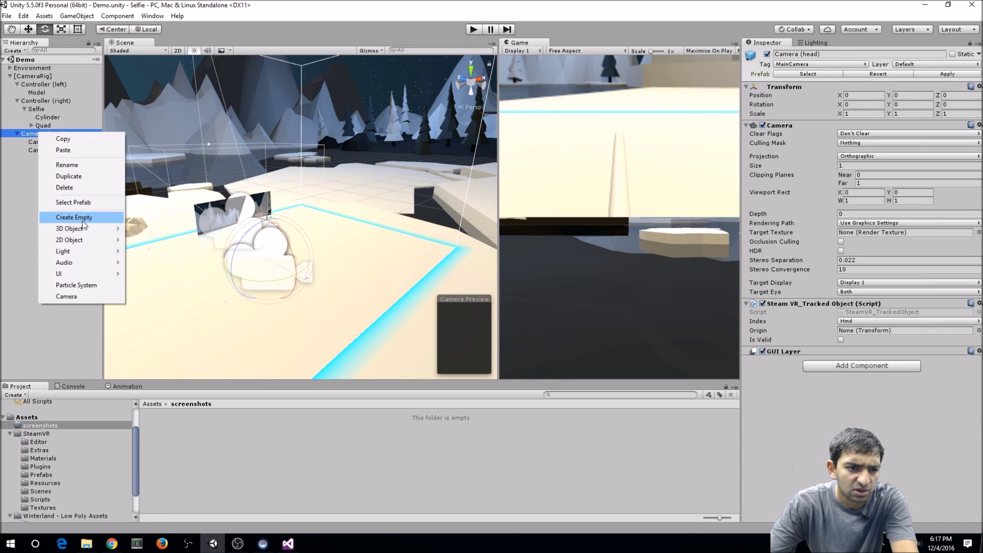
pyautogui.click(63, 150)
pyautogui.moveTo(28, 158); pyautogui.dragTo(54, 142)
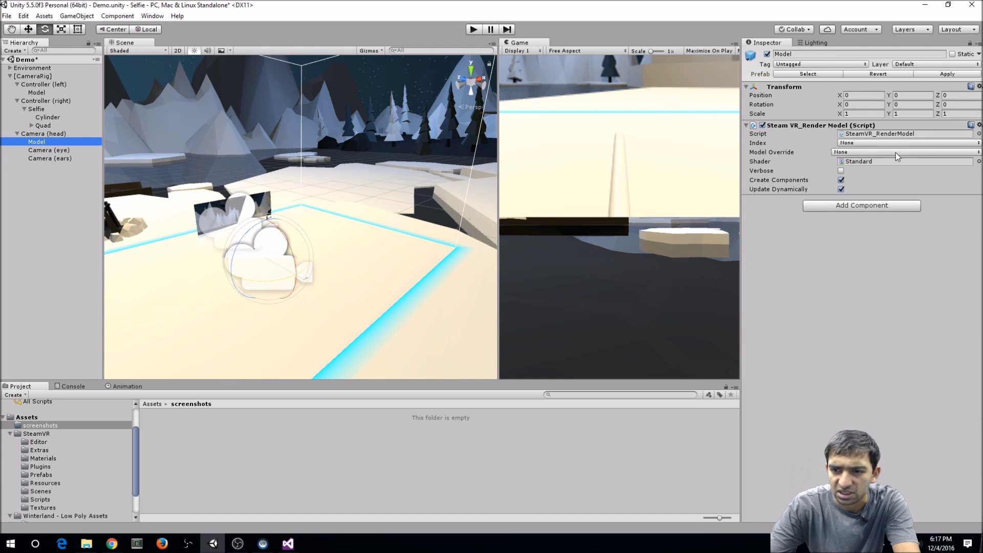
pyautogui.click(845, 154)
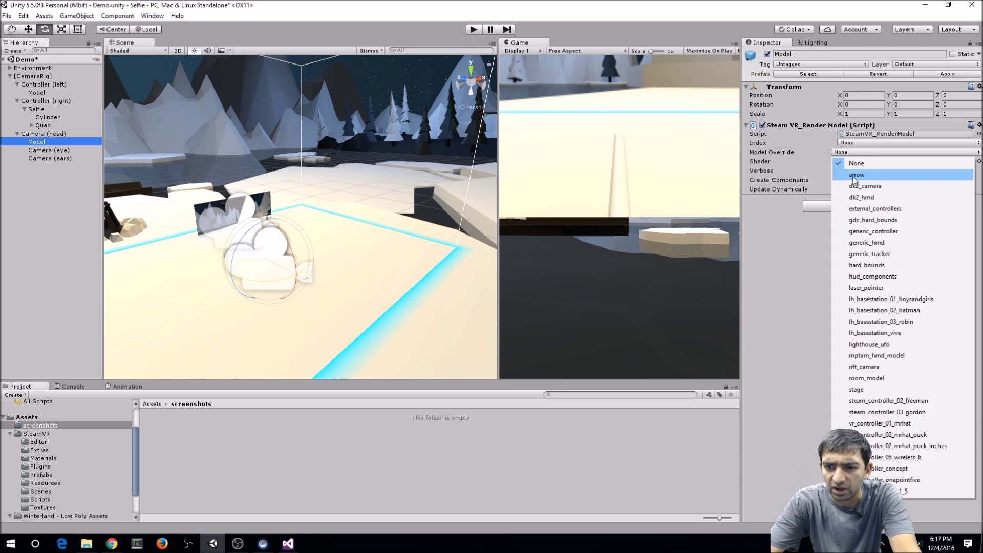
pyautogui.click(869, 244)
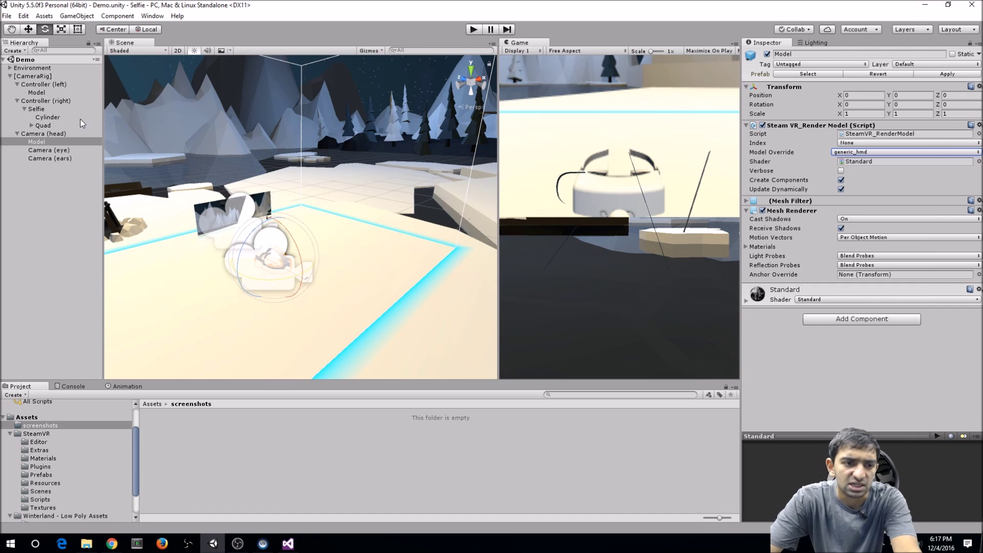
# Step: Create a Headset layer in User Layer 8 and assign it to the Model under Camera (head)
pyautogui.click(945, 66)
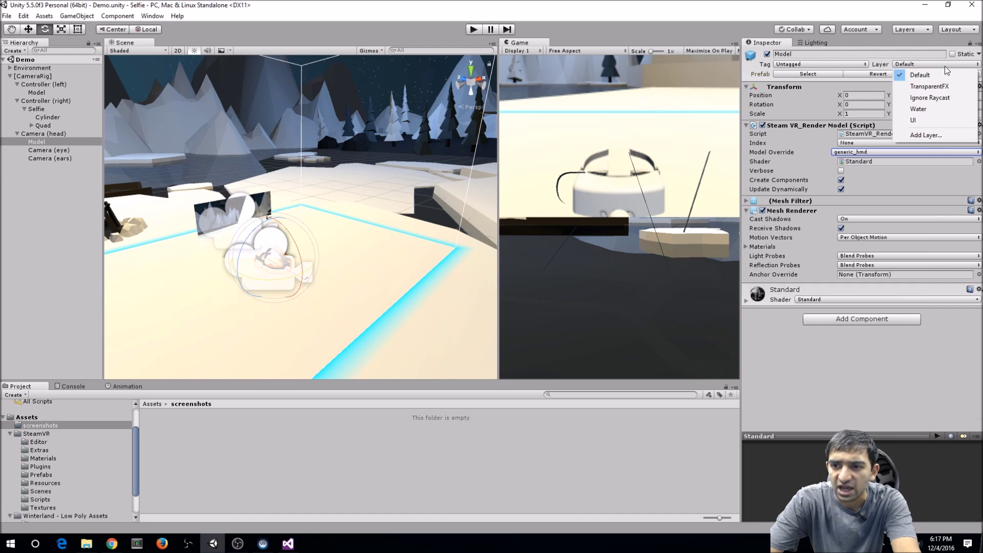
pyautogui.click(931, 134)
pyautogui.click(838, 179)
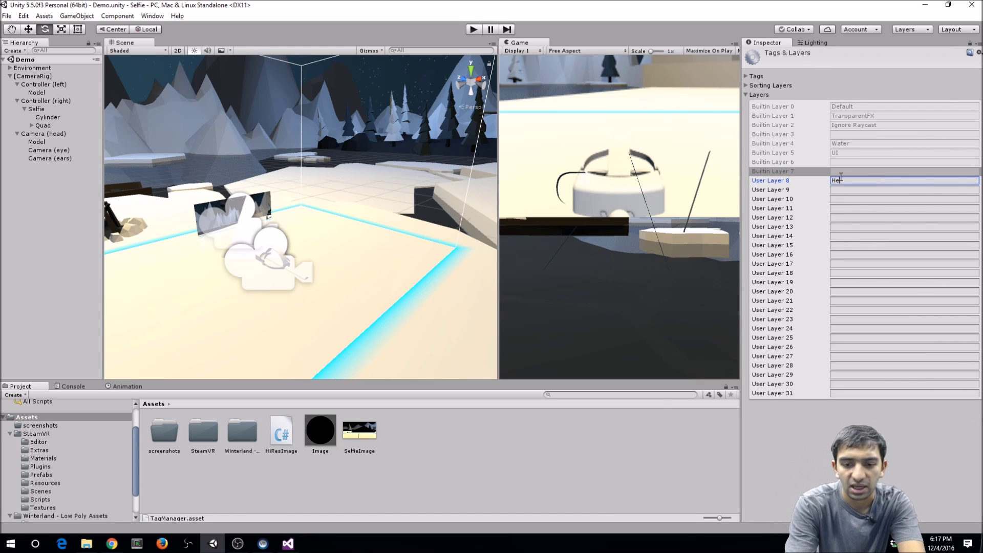
pyautogui.click(45, 141)
pyautogui.click(924, 65)
pyautogui.click(925, 122)
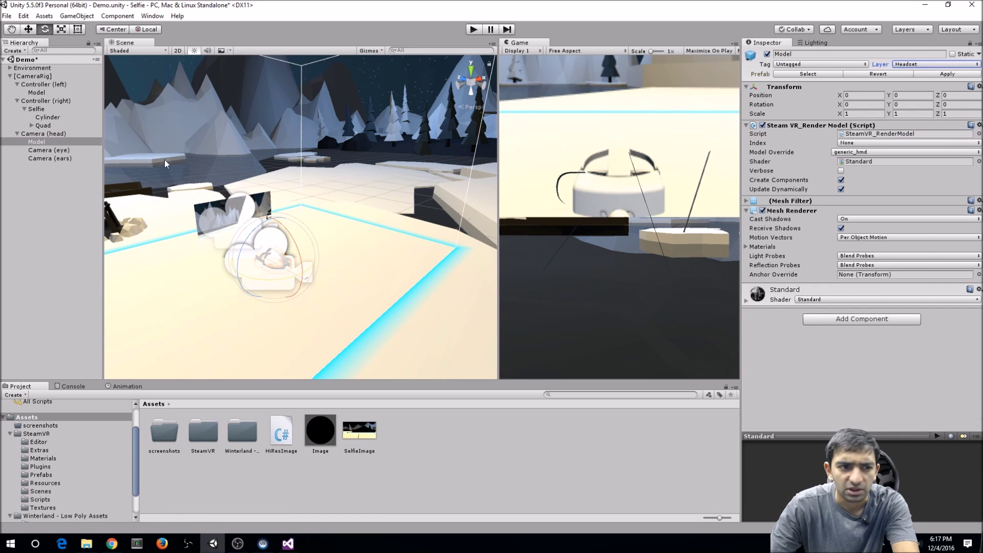
# Step: Exclude the Headset layer from the culling mask of Camera (eye) and save the scene
pyautogui.click(55, 152)
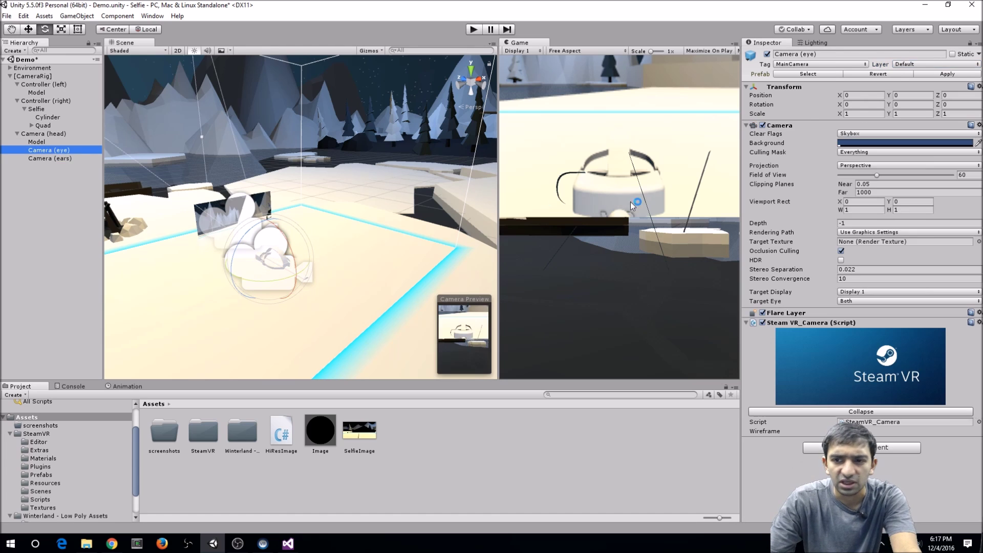
pyautogui.click(856, 153)
pyautogui.click(868, 243)
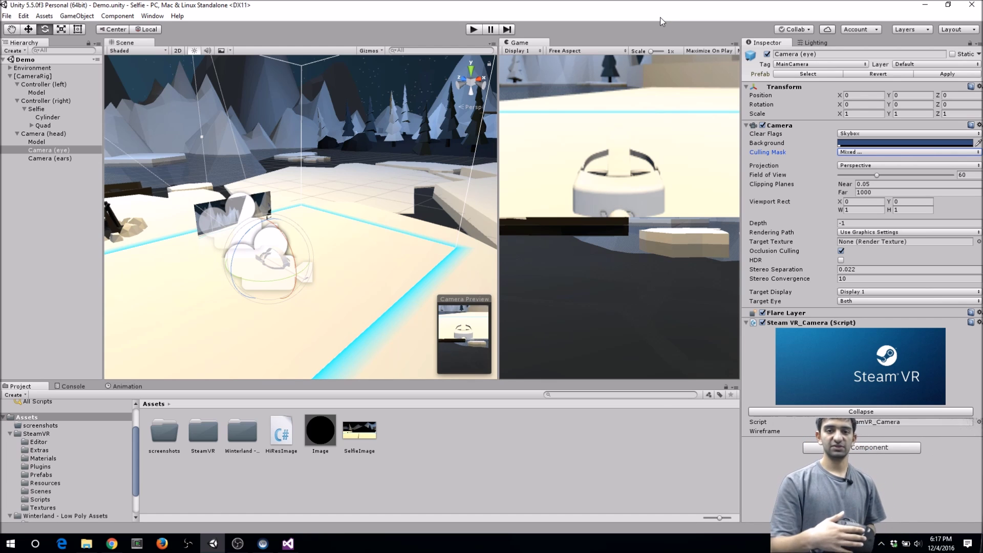
# Step: Run the scene to test taking selfies with the headset model, open the screenshots folder, and stop playback
pyautogui.click(473, 30)
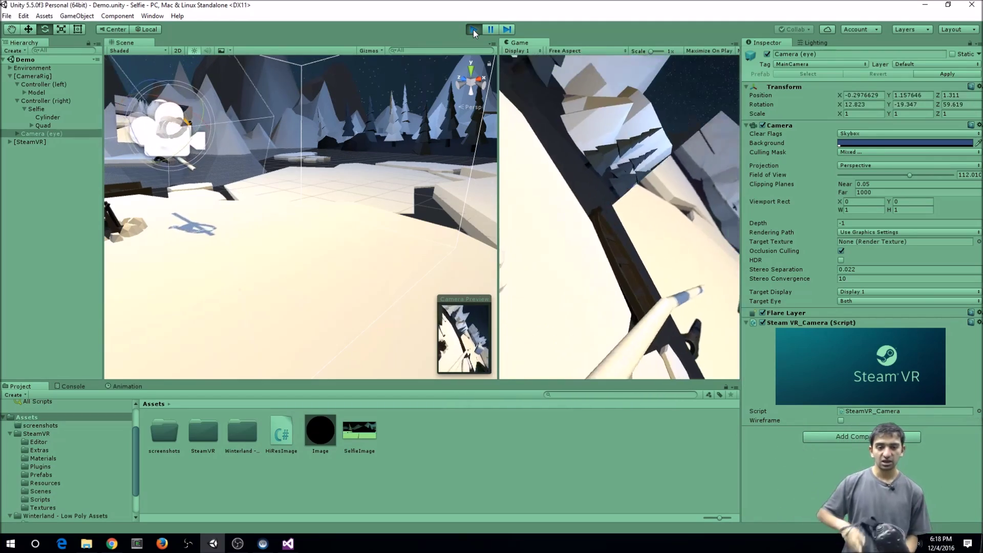
pyautogui.click(73, 426)
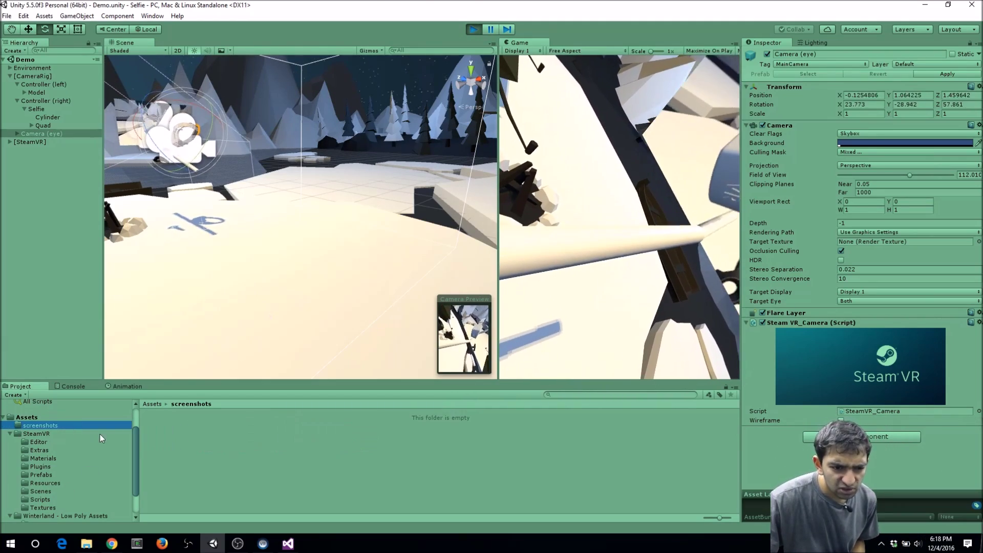
pyautogui.click(474, 29)
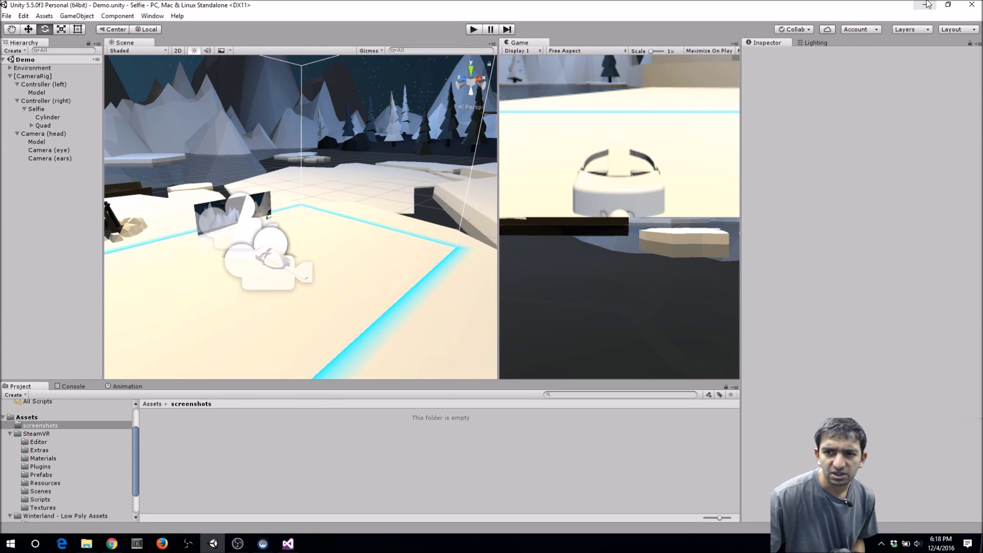
# Step: Switch away from Unity and back to refresh the screenshots folder, and run the scene again
pyautogui.click(925, 4)
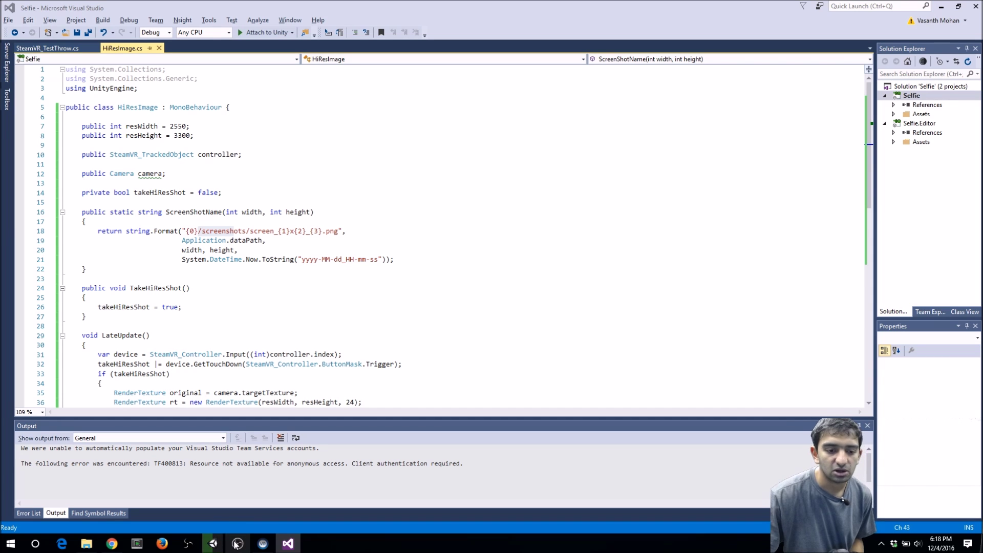
pyautogui.click(213, 544)
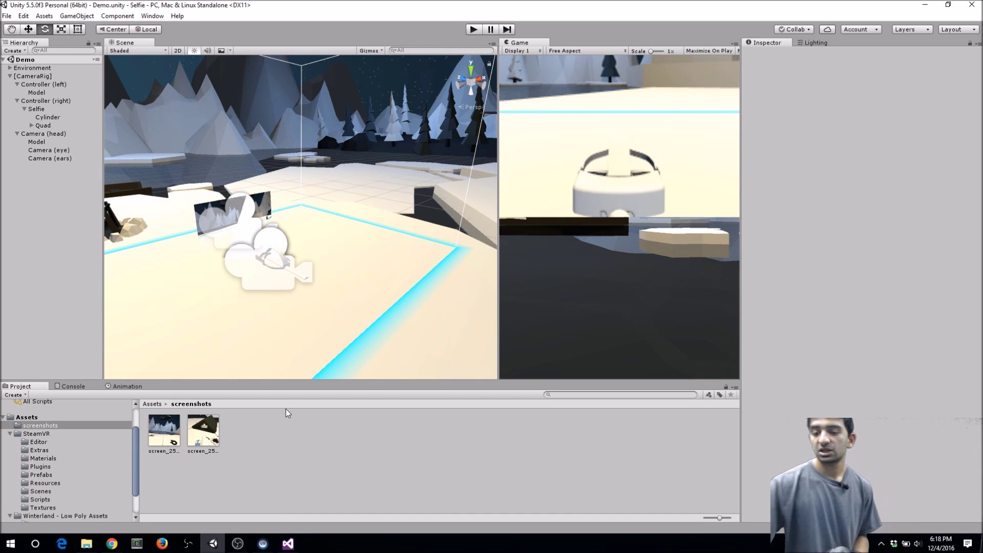
pyautogui.click(472, 29)
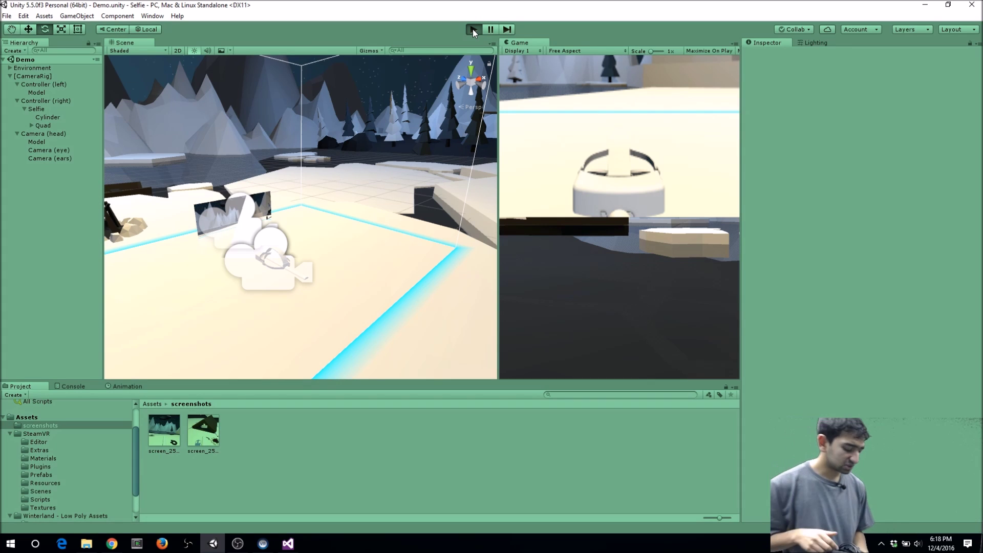